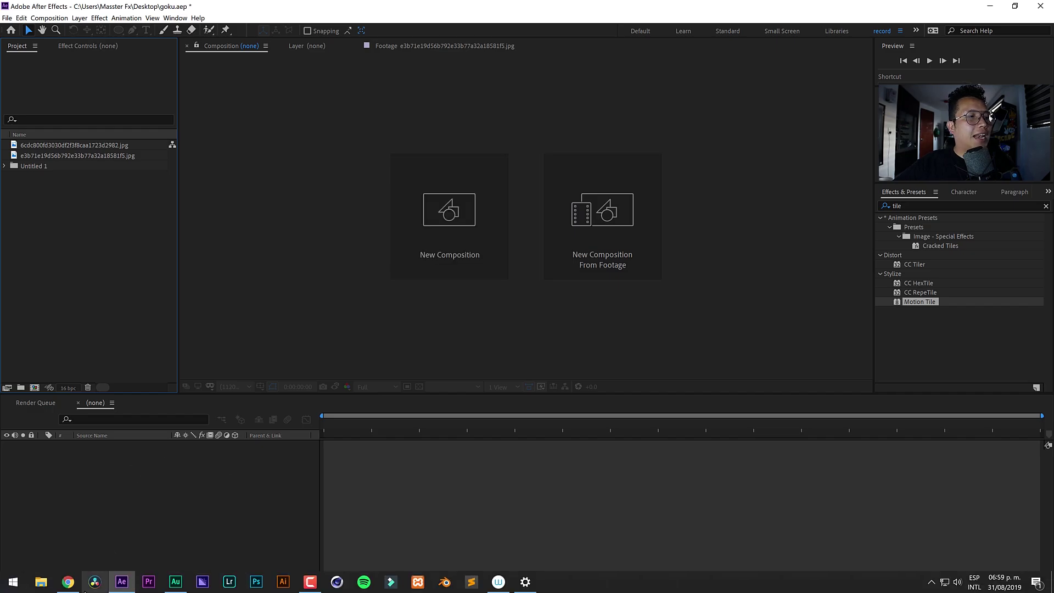
pyautogui.click(70, 583)
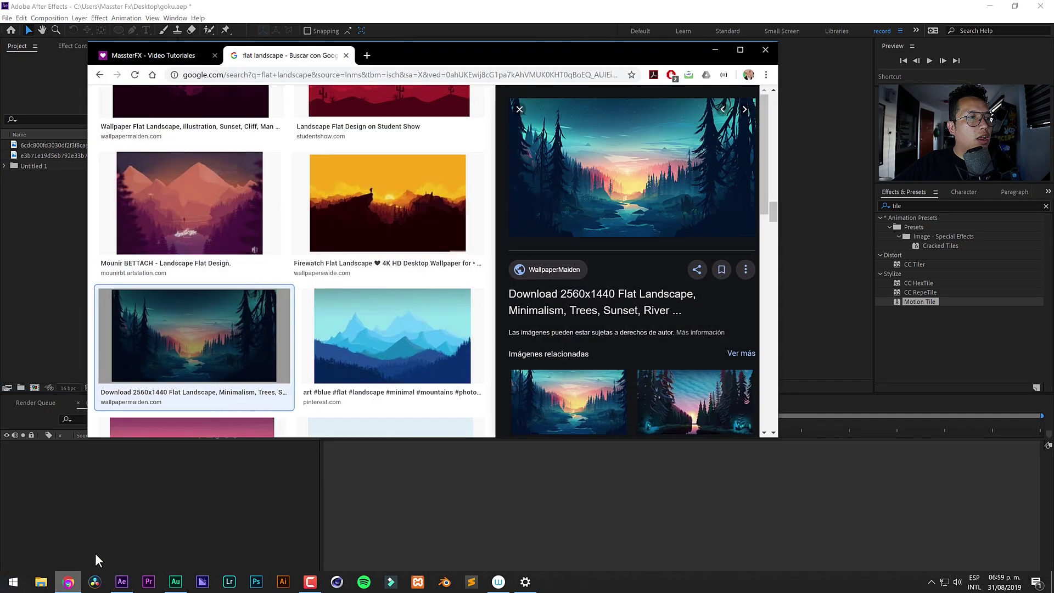
pyautogui.moveTo(774, 216)
pyautogui.mouseDown()
pyautogui.moveTo(774, 107)
pyautogui.moveTo(768, 232)
pyautogui.mouseUp()
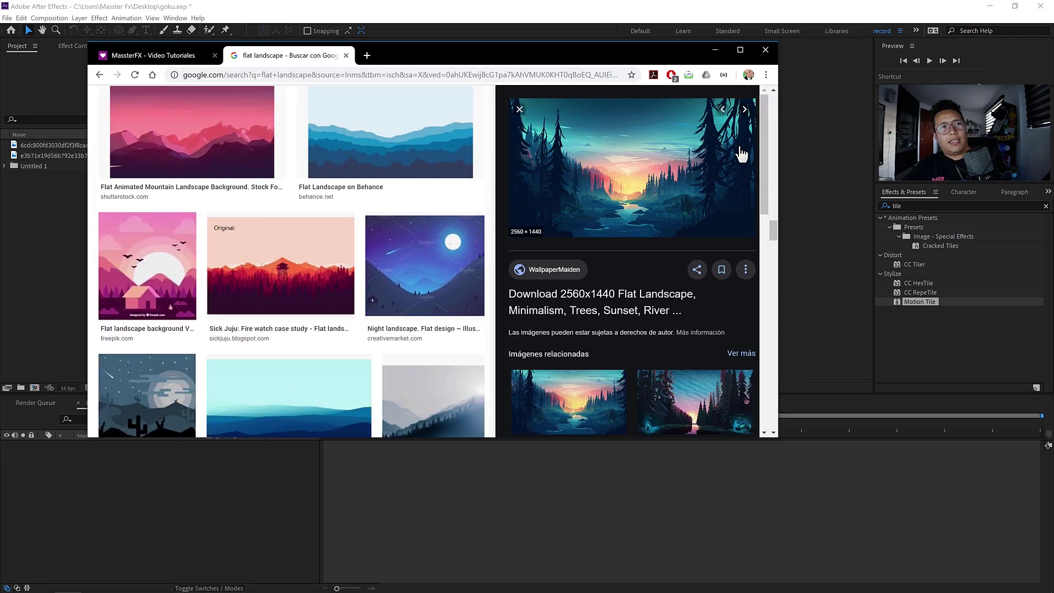
pyautogui.click(716, 50)
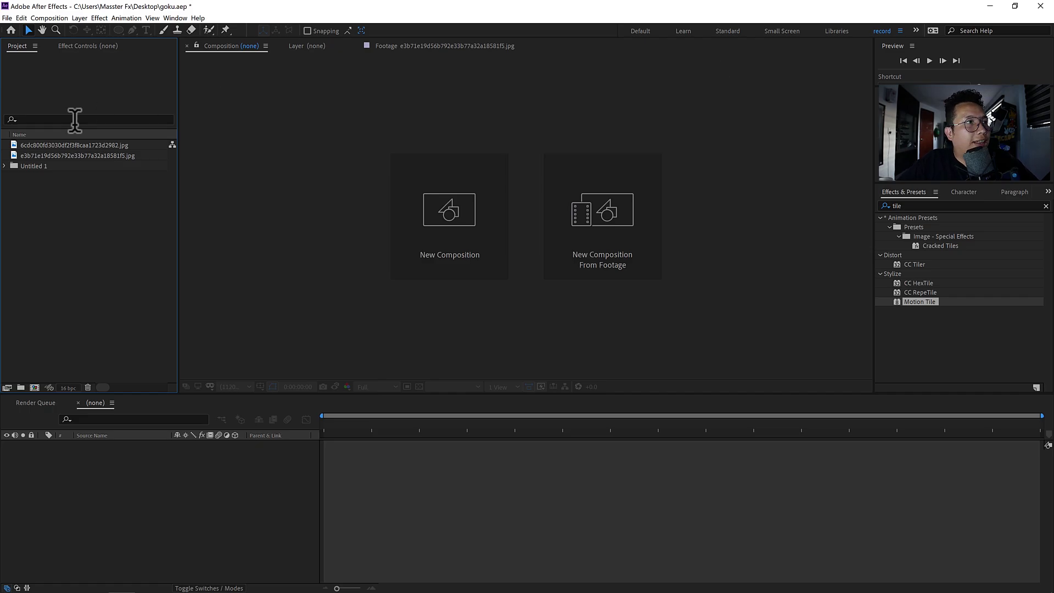
# Preview the landscape and Goku-before-the-sun JPGs, ending on the pink-sky landscape image.
pyautogui.click(84, 155)
pyautogui.doubleClick(79, 156)
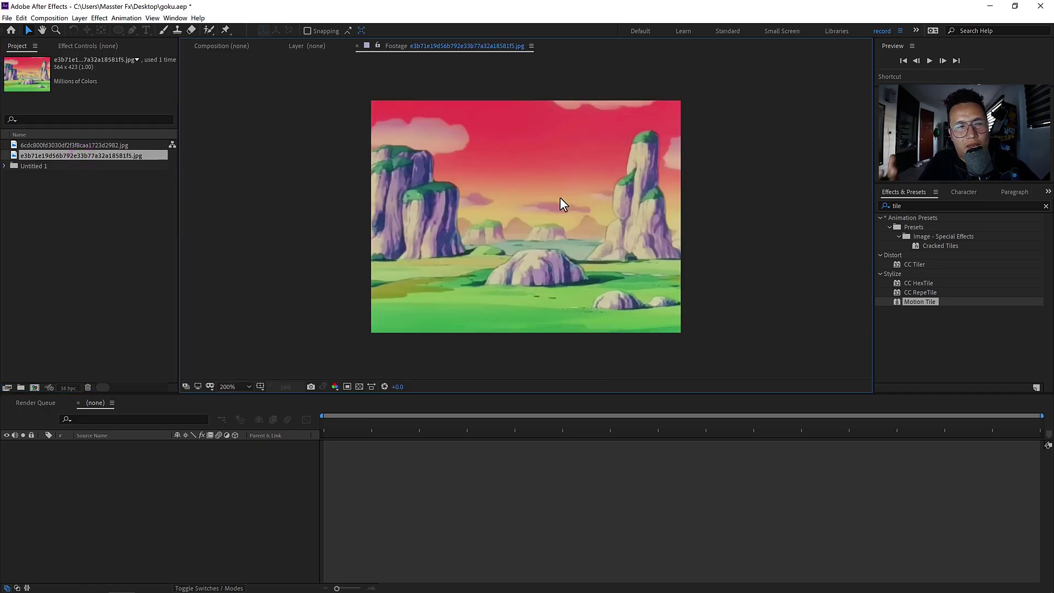
pyautogui.doubleClick(95, 145)
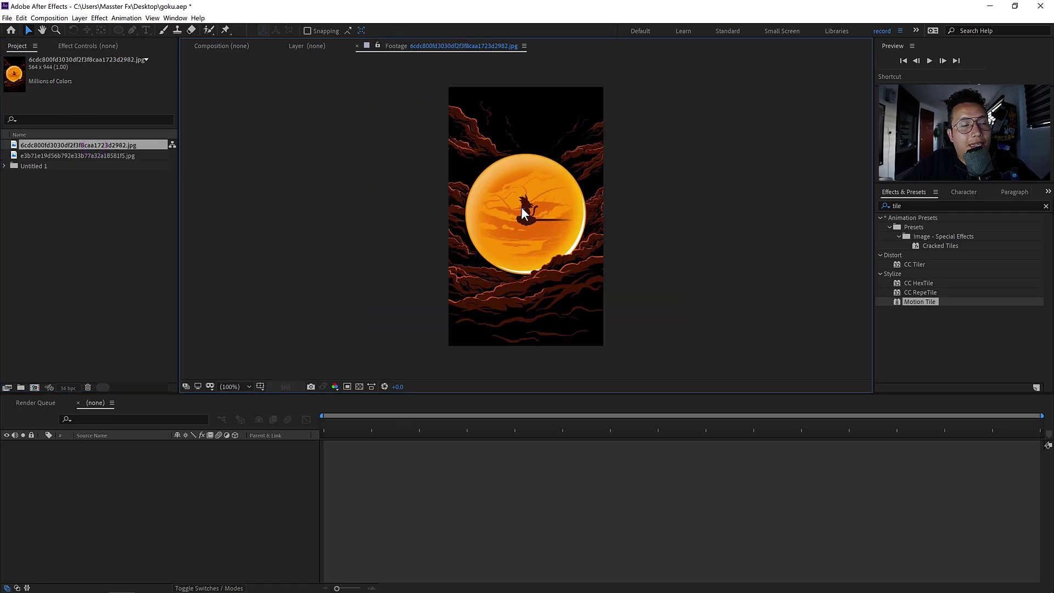
pyautogui.click(53, 166)
pyautogui.click(130, 165)
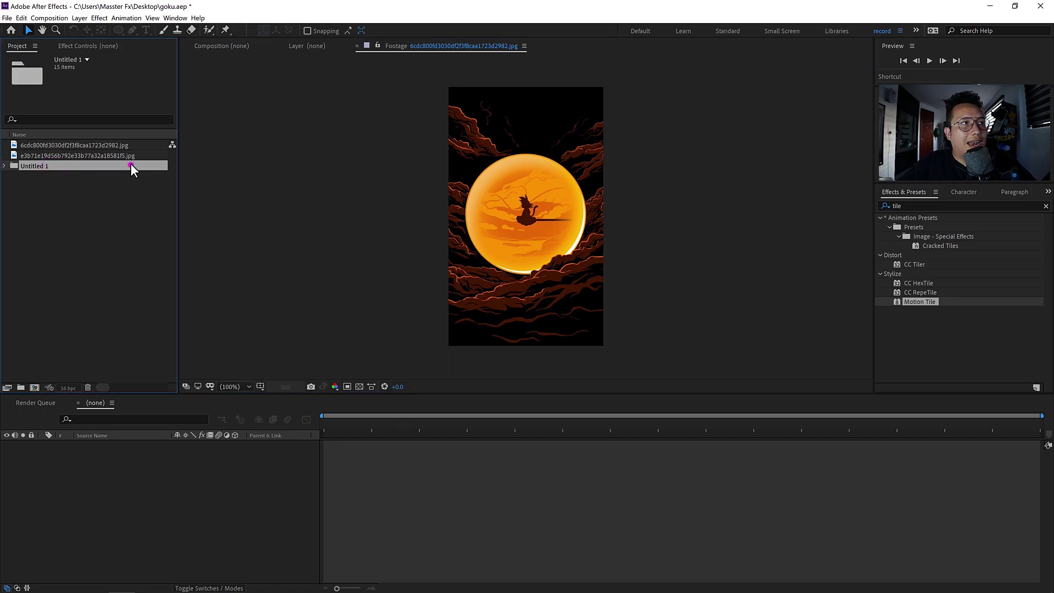
pyautogui.doubleClick(136, 156)
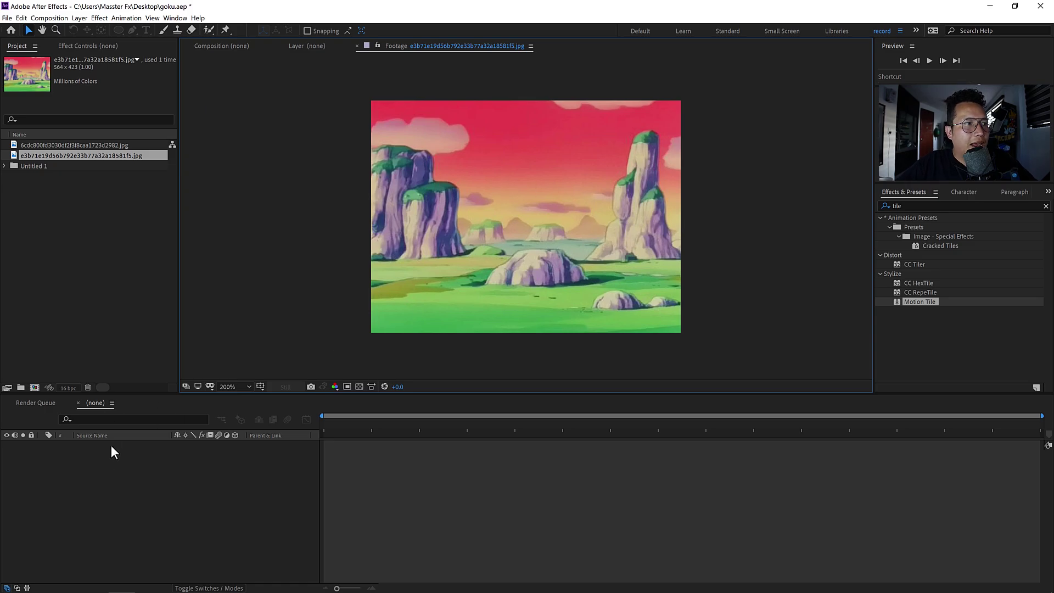
# Create a composition named paisaje at 1920×1080, 60 fps, 15 seconds long.
pyautogui.click(68, 294)
pyautogui.click(35, 388)
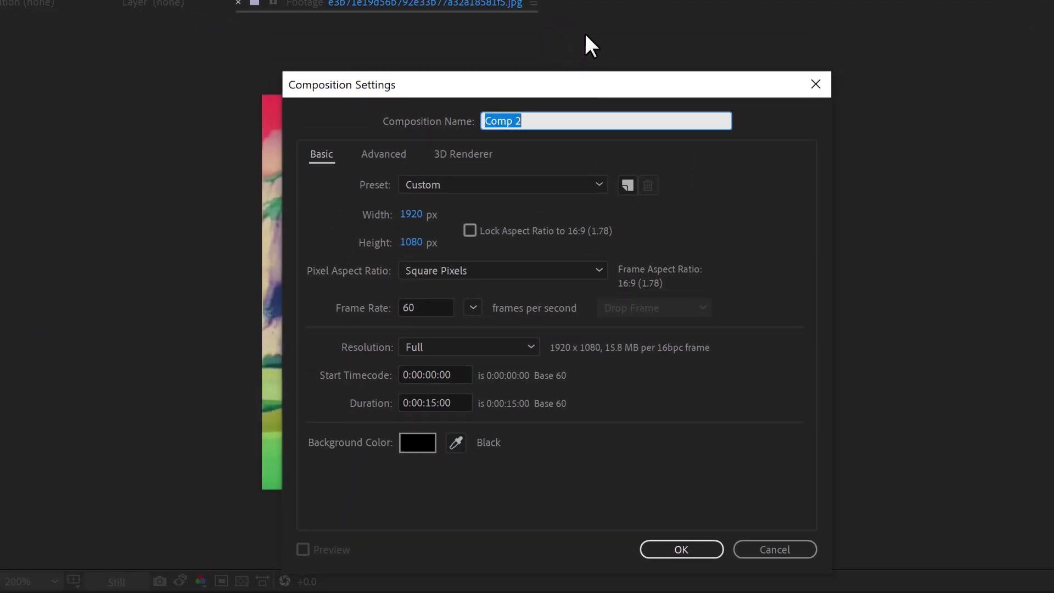
pyautogui.write('paisaje')
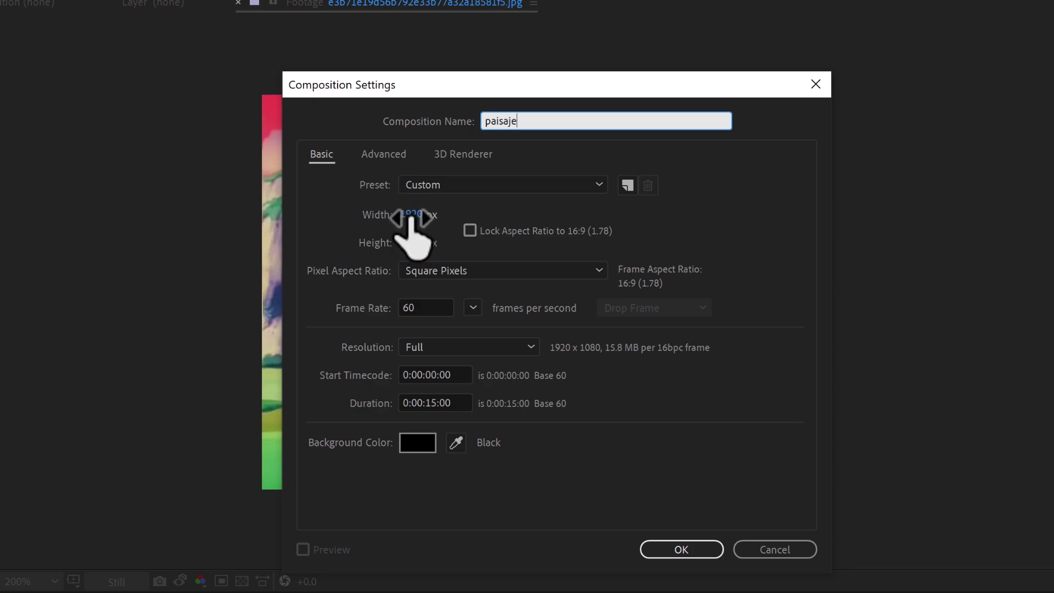
pyautogui.click(430, 308)
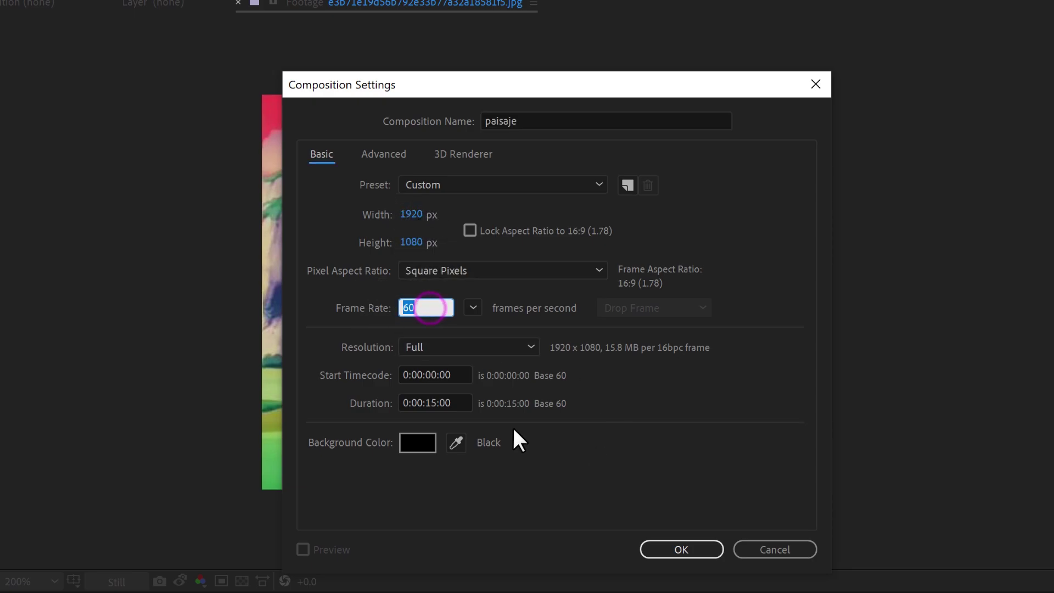
pyautogui.click(468, 403)
pyautogui.click(686, 417)
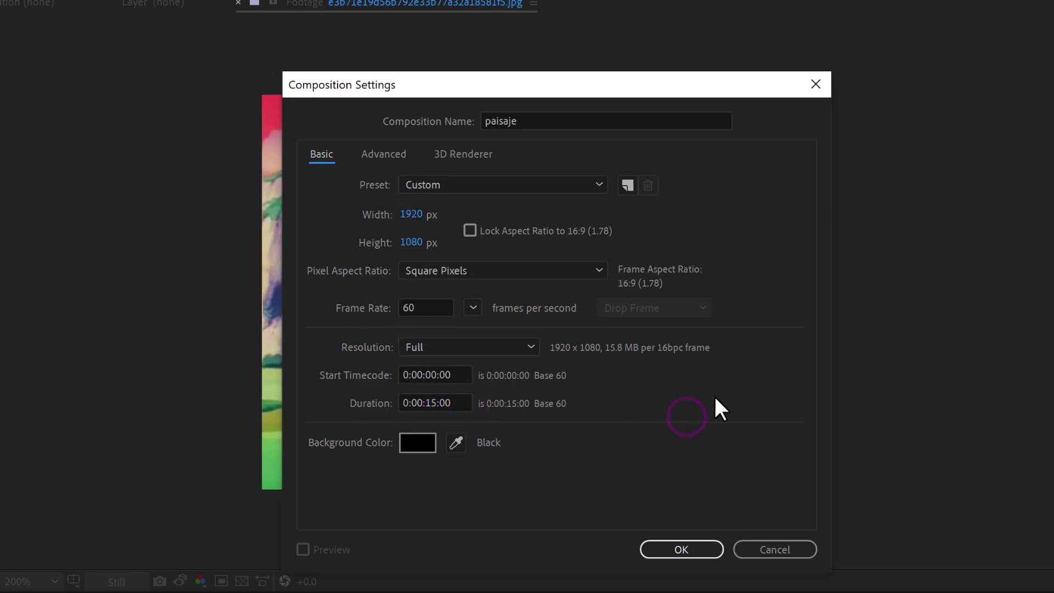
pyautogui.click(690, 555)
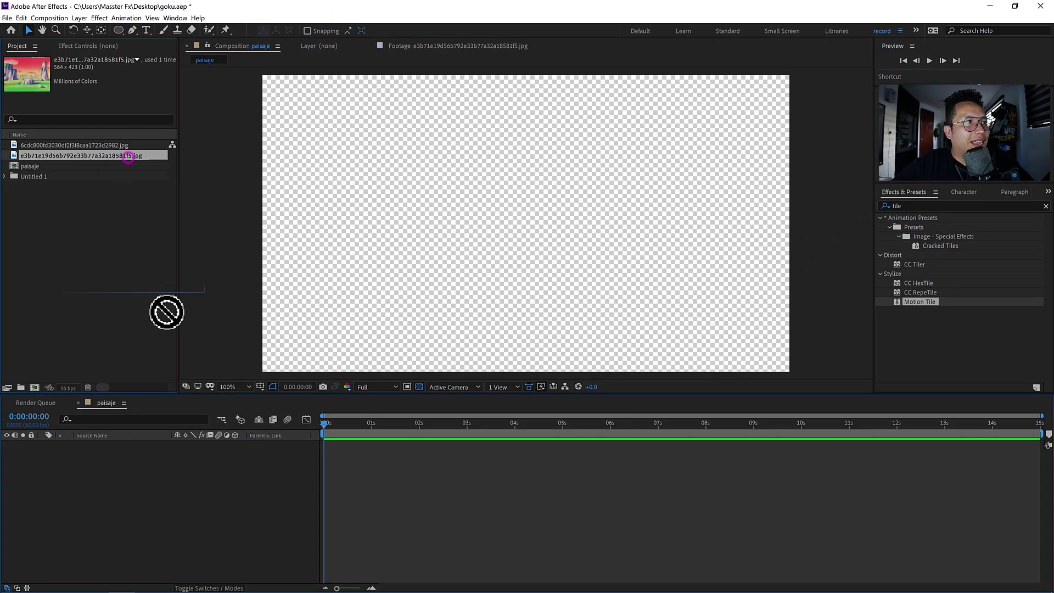
# Add the landscape JPG to paisaje, move it lower and scale it up in the frame.
pyautogui.moveTo(127, 157); pyautogui.dragTo(159, 513)
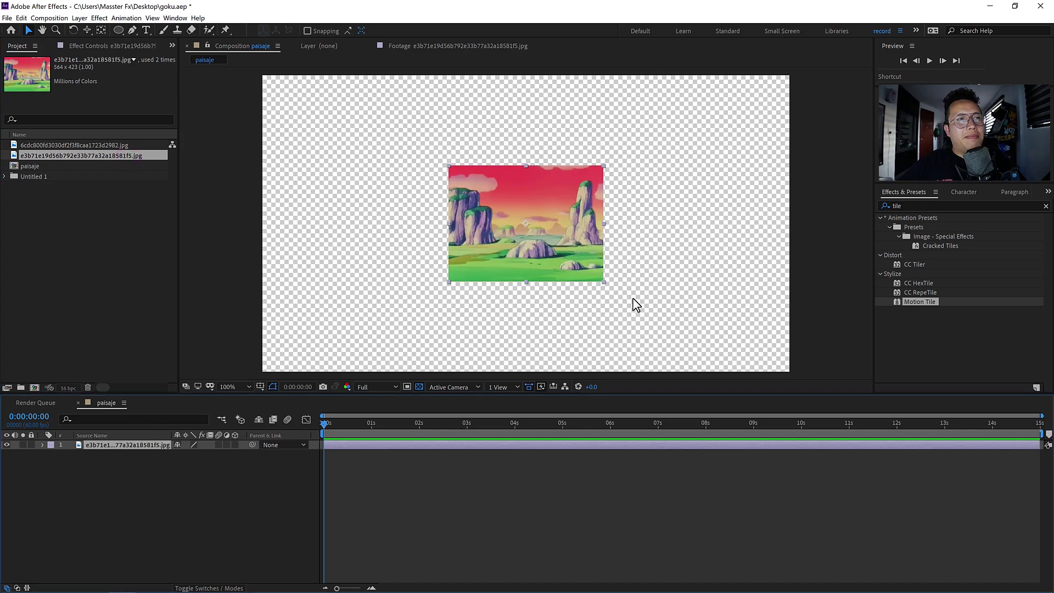
pyautogui.moveTo(556, 237); pyautogui.dragTo(557, 267)
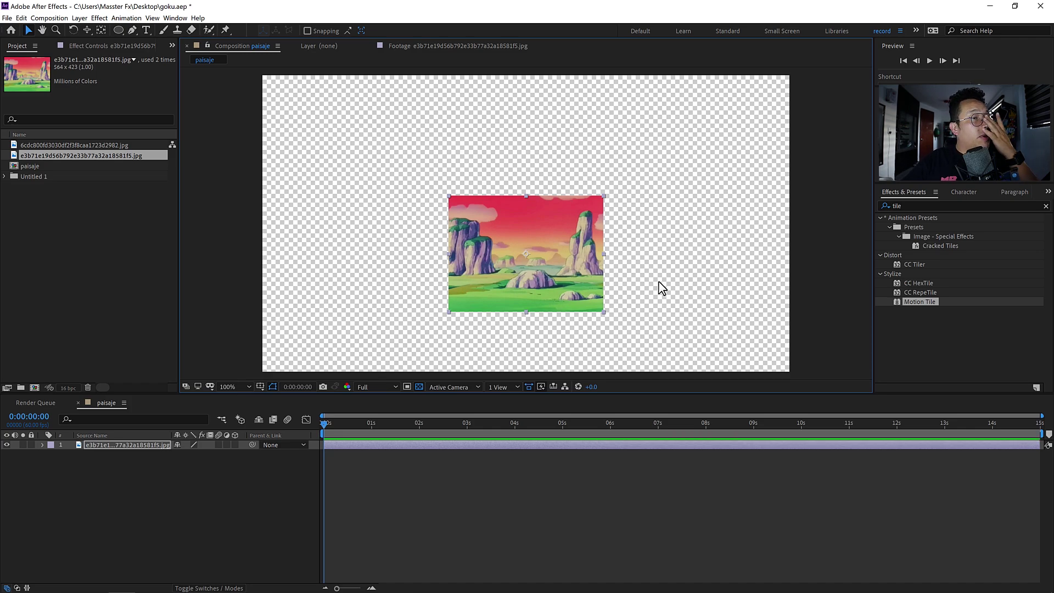
pyautogui.moveTo(616, 252)
pyautogui.mouseDown()
pyautogui.moveTo(602, 256)
pyautogui.moveTo(645, 258)
pyautogui.mouseUp()
pyautogui.click(609, 258)
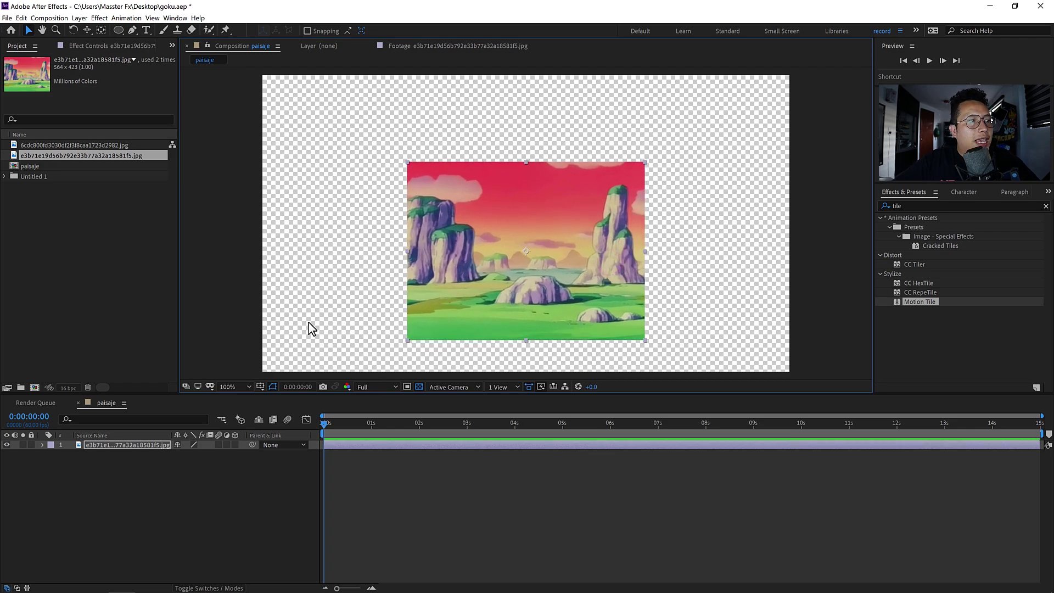
pyautogui.click(148, 491)
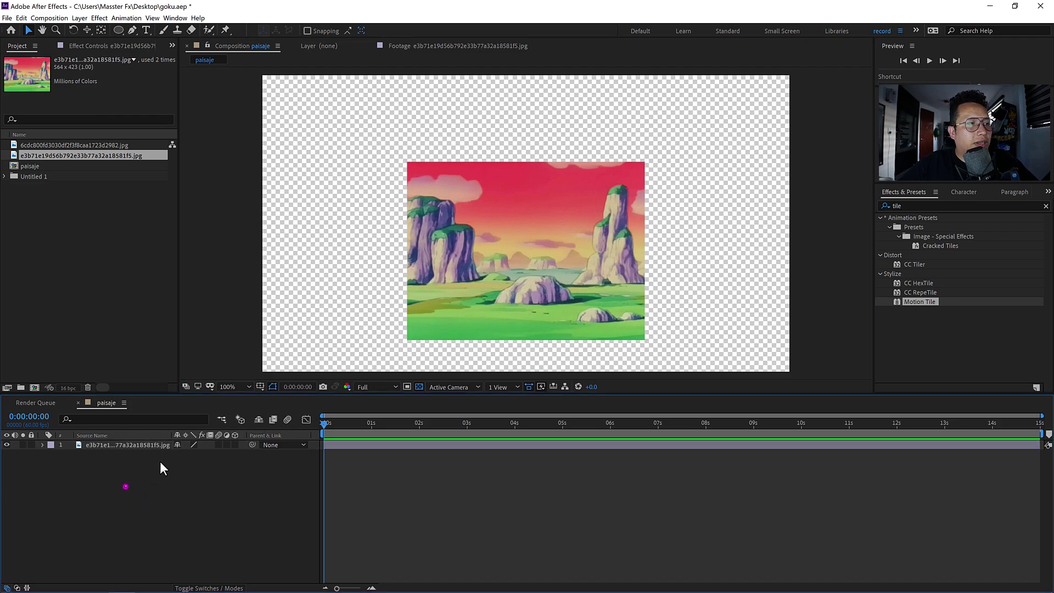
# With the Pen tool active, set the shape fill colour to dark red 270C0C.
pyautogui.click(132, 31)
pyautogui.click(310, 30)
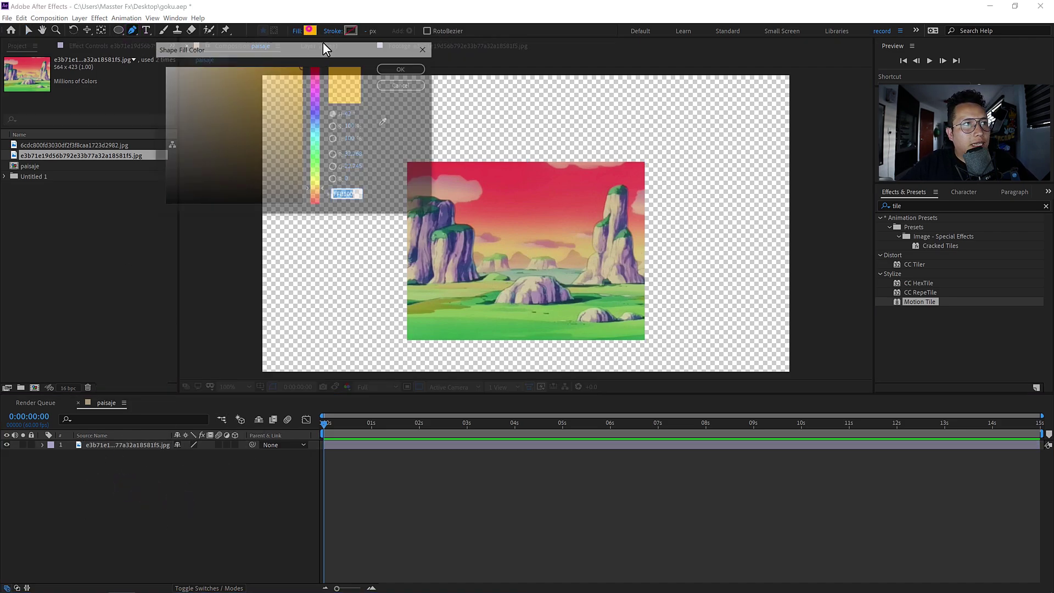
pyautogui.moveTo(385, 44); pyautogui.dragTo(645, 37)
pyautogui.moveTo(525, 148); pyautogui.dragTo(513, 166)
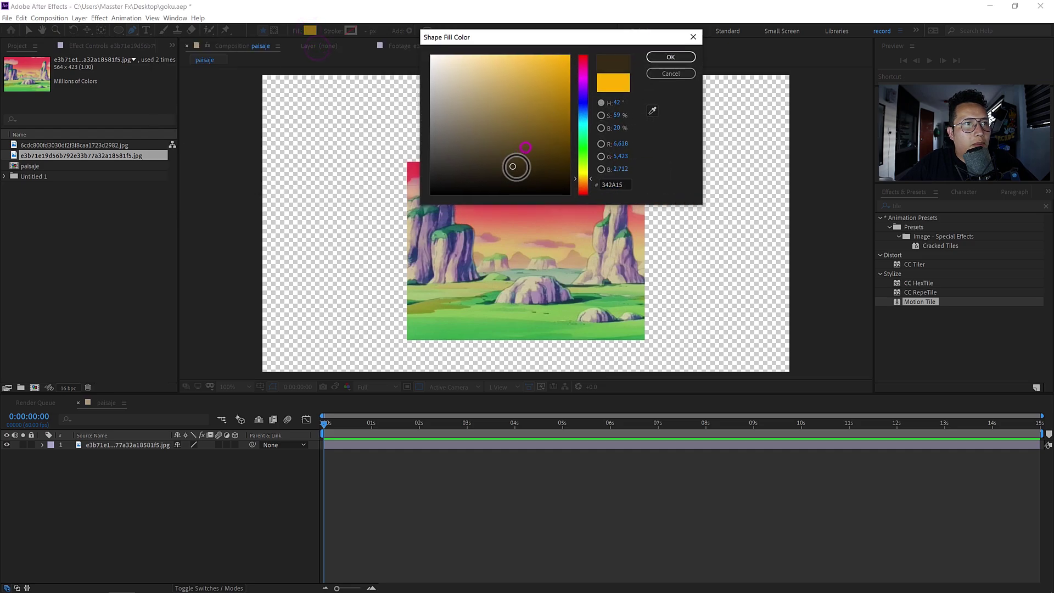
pyautogui.click(582, 156)
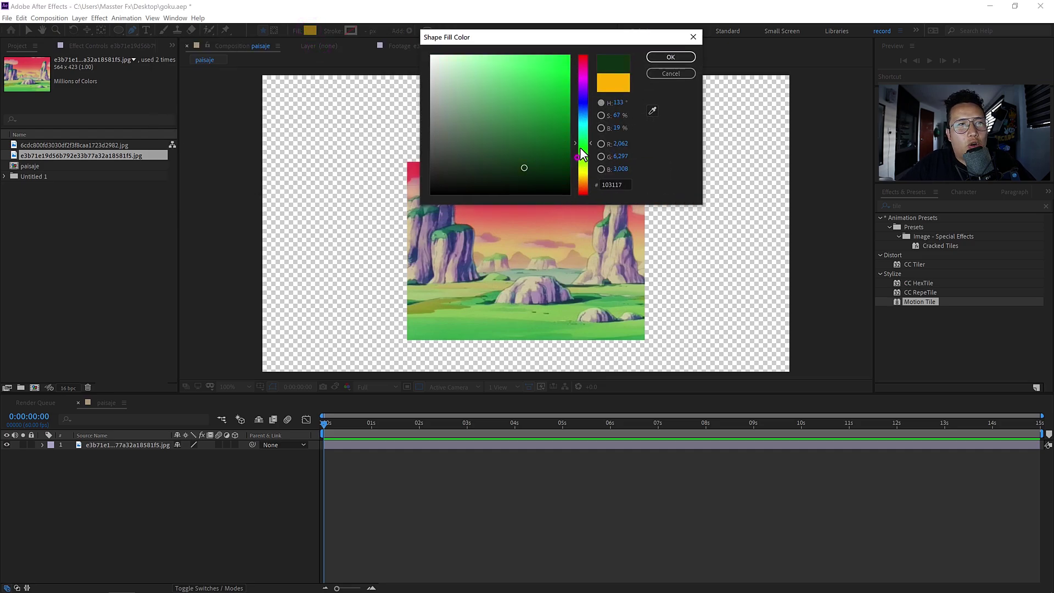
pyautogui.moveTo(583, 154); pyautogui.dragTo(585, 195)
pyautogui.click(528, 150)
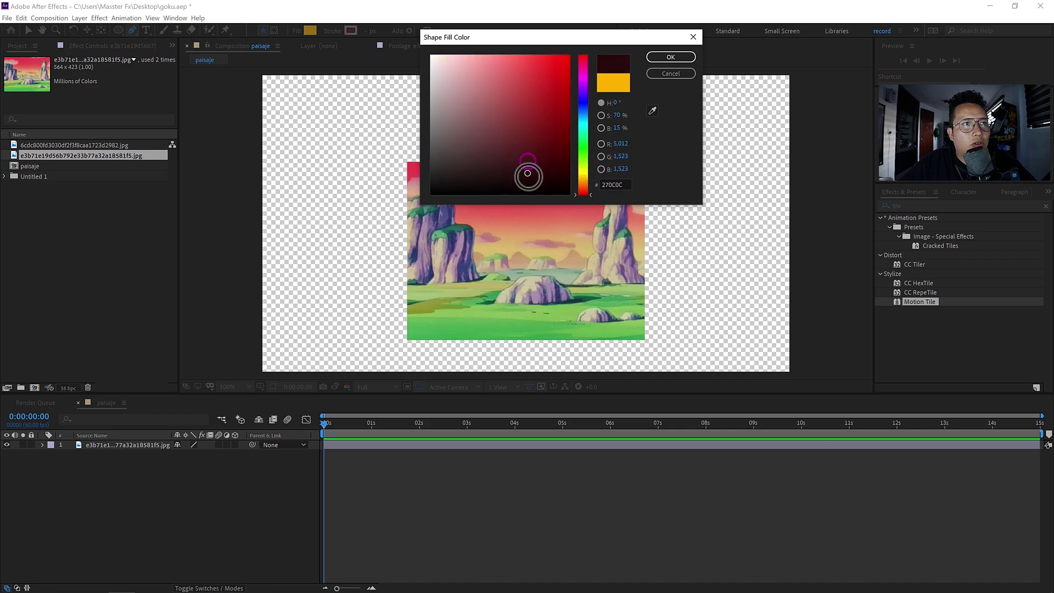
pyautogui.click(681, 58)
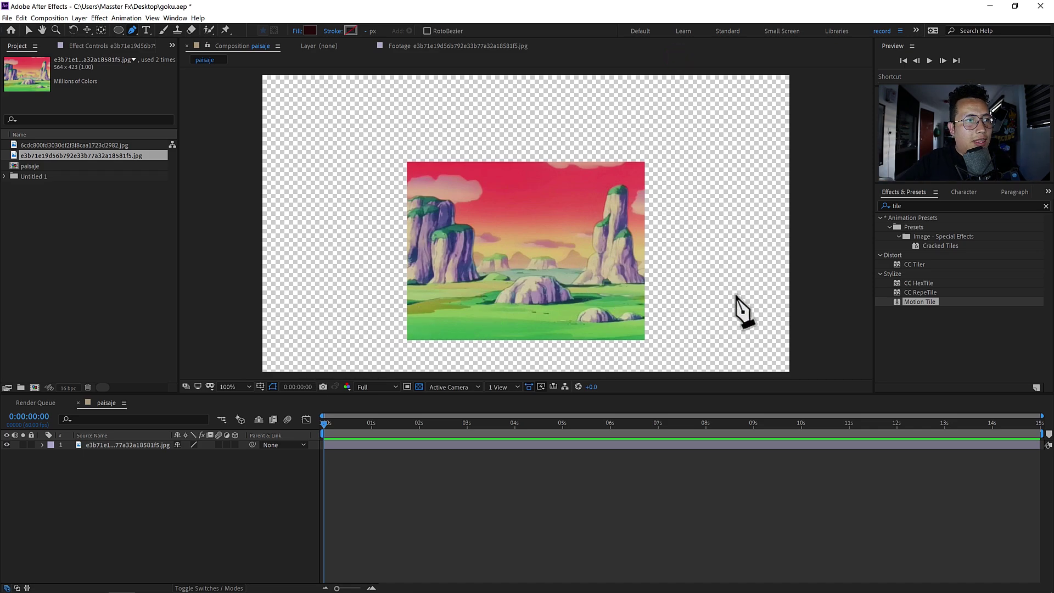
# Start the hill silhouette at lower left and trace the grass edge over the central rock.
pyautogui.moveTo(254, 372); pyautogui.dragTo(249, 323)
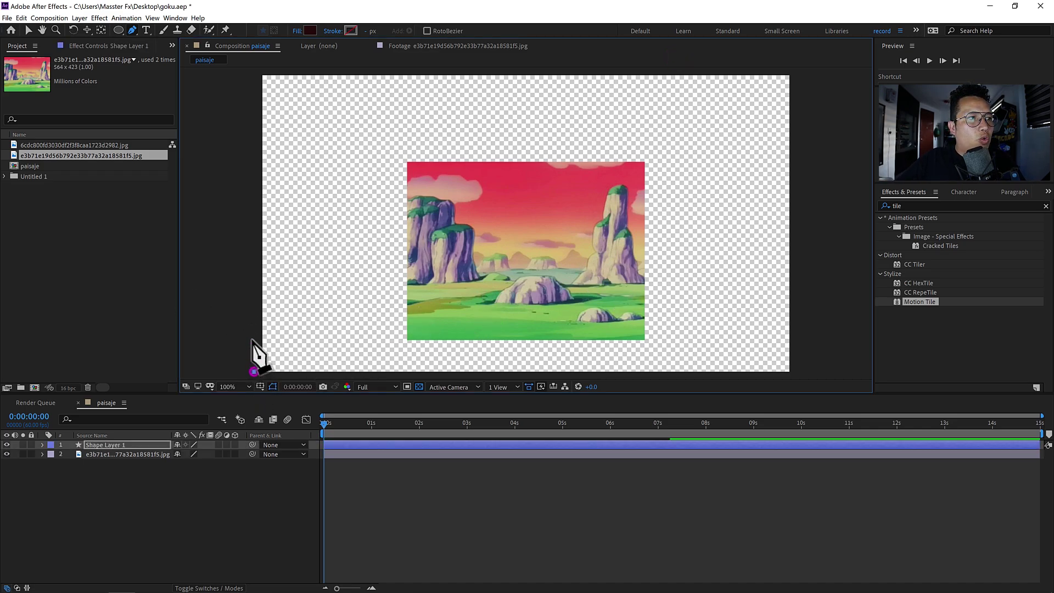
pyautogui.click(354, 314)
pyautogui.click(367, 304)
pyautogui.click(385, 309)
pyautogui.click(419, 301)
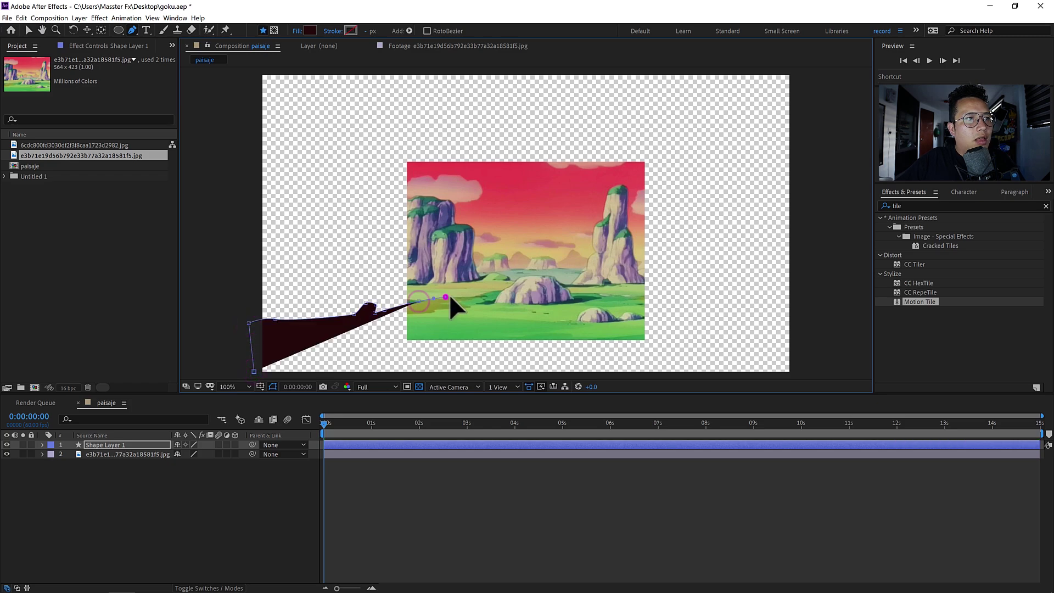
pyautogui.click(453, 297)
pyautogui.click(472, 296)
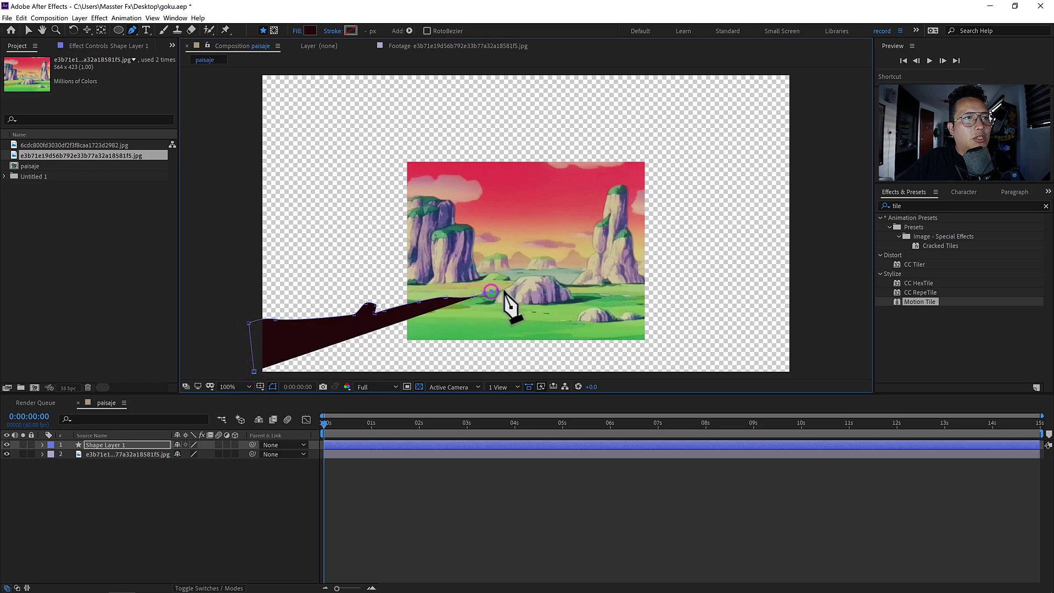
pyautogui.click(505, 289)
pyautogui.click(517, 281)
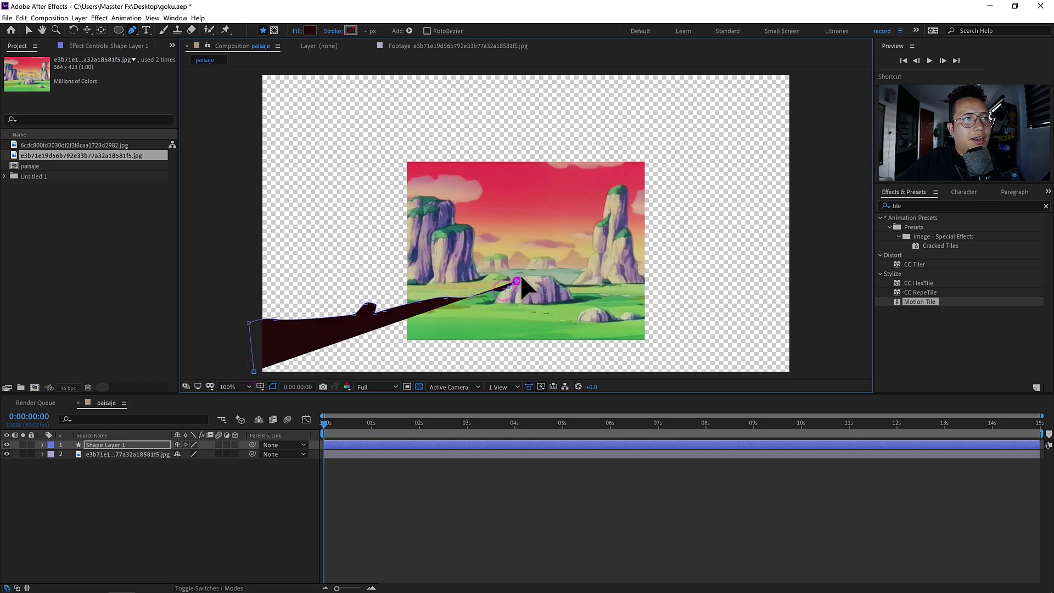
pyautogui.click(557, 281)
pyautogui.click(570, 286)
pyautogui.click(594, 285)
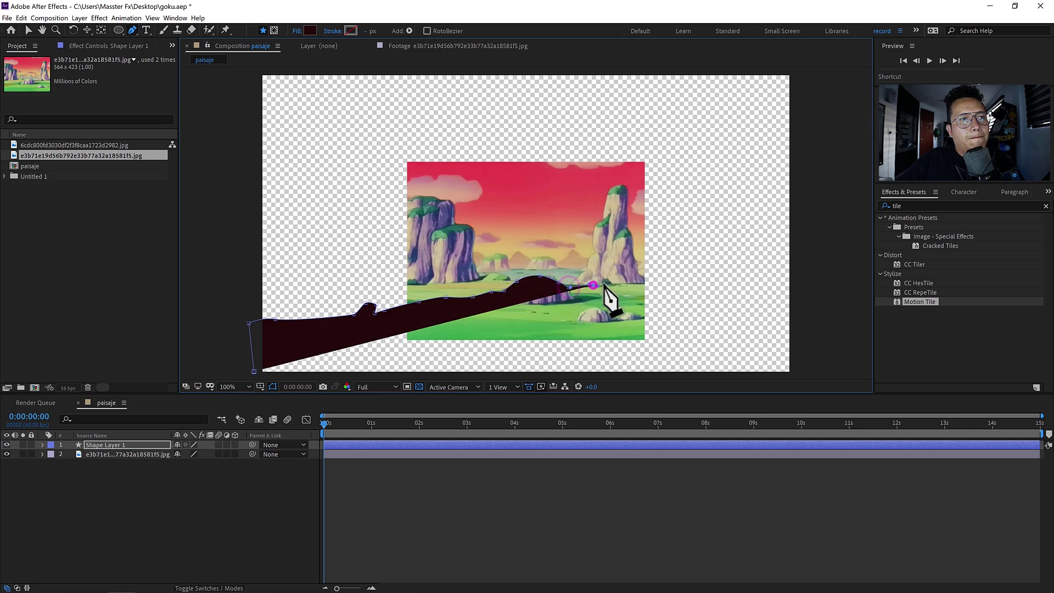
# Carry the ground outline past the right edge and close it back at the start point.
pyautogui.click(613, 281)
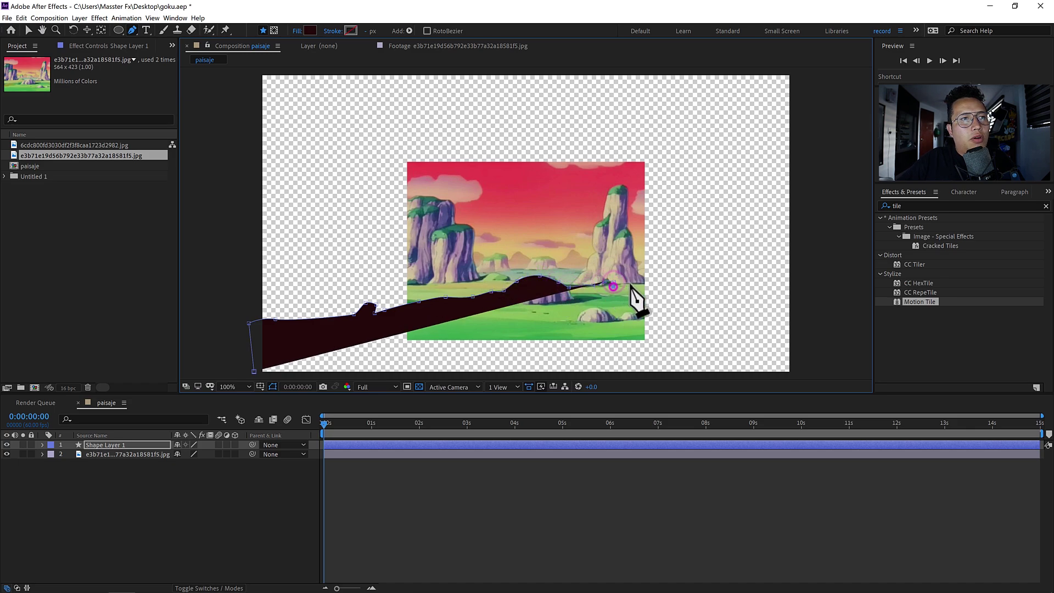
pyautogui.click(661, 282)
pyautogui.click(722, 295)
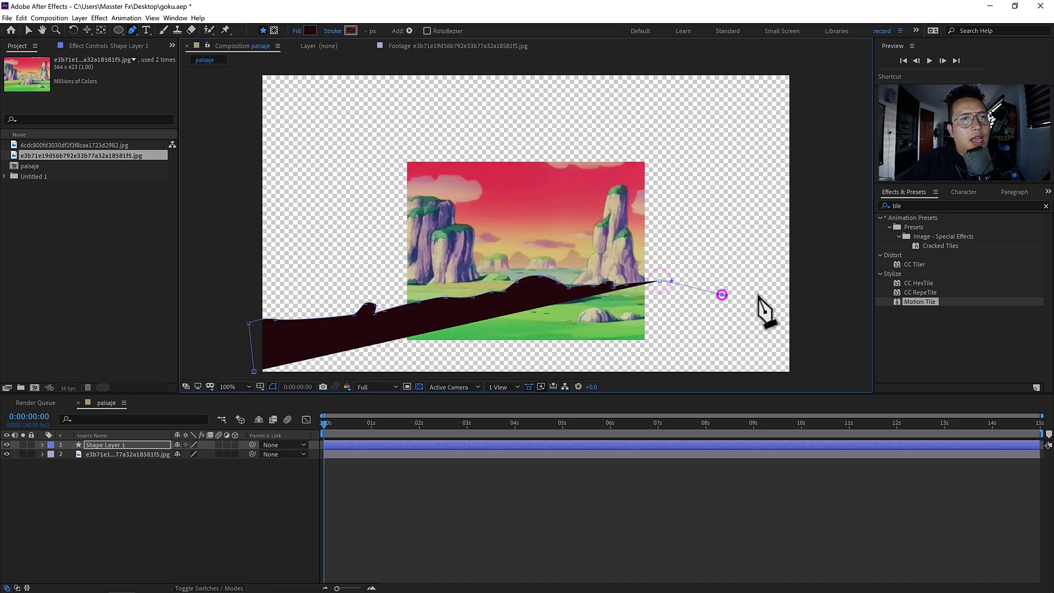
pyautogui.click(747, 289)
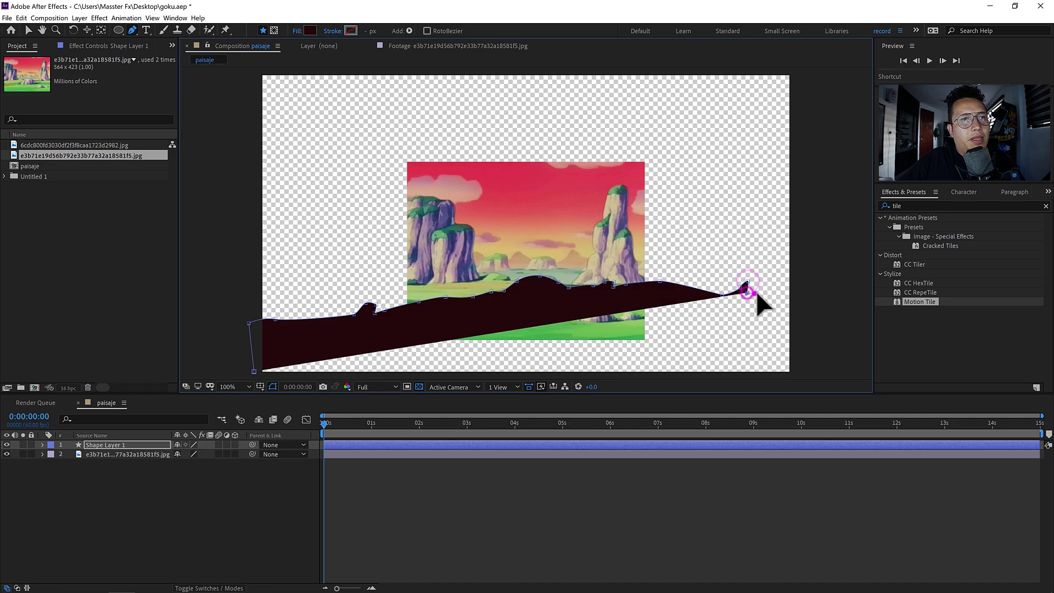
pyautogui.click(755, 293)
pyautogui.click(771, 292)
pyautogui.click(809, 296)
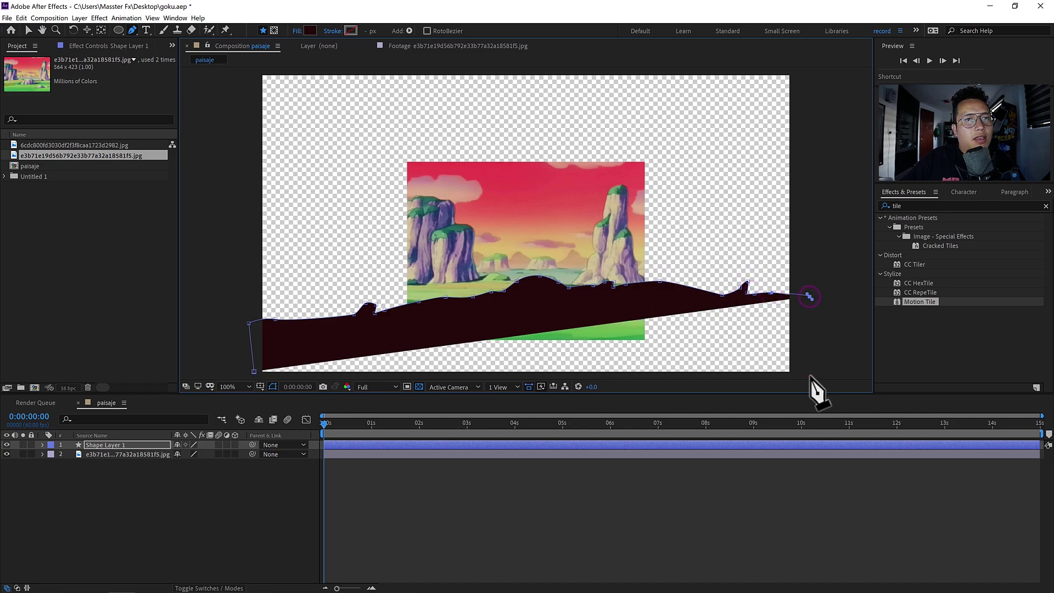
pyautogui.click(254, 372)
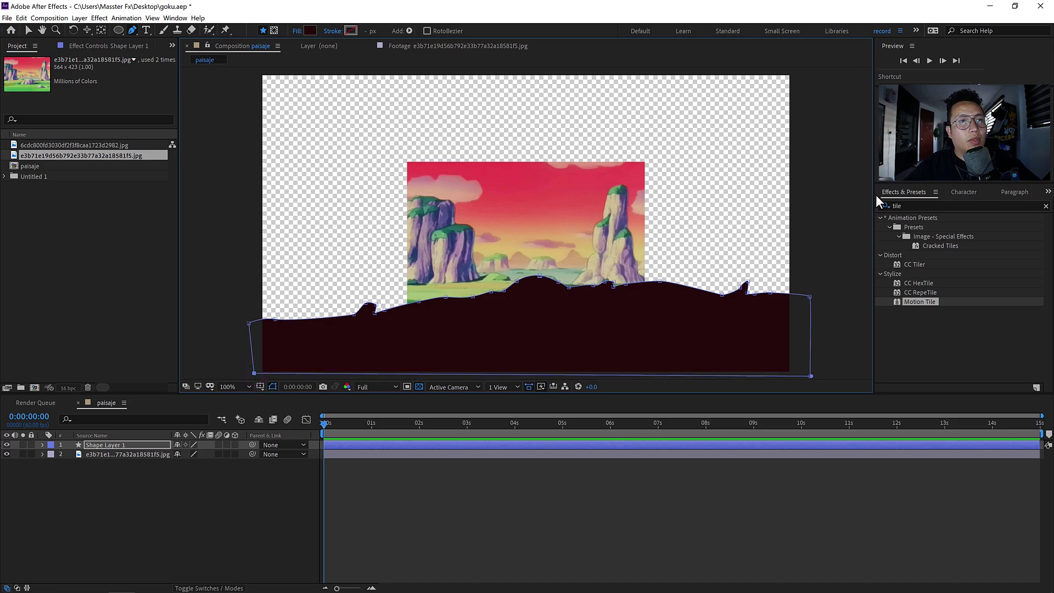
# Rename Shape Layer 1 to capa1 and deselect it.
pyautogui.click(205, 491)
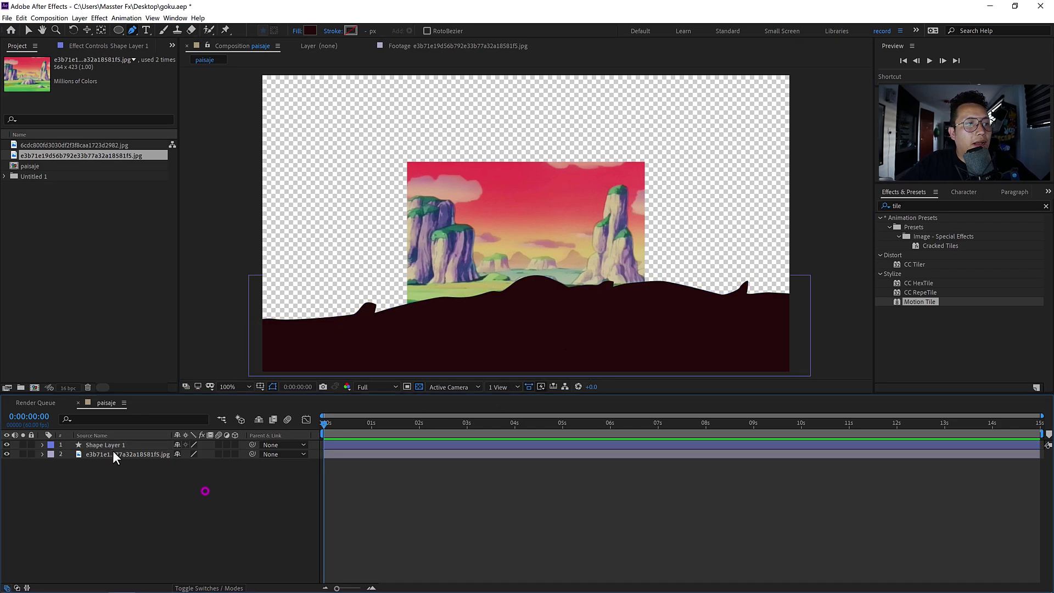
pyautogui.click(113, 446)
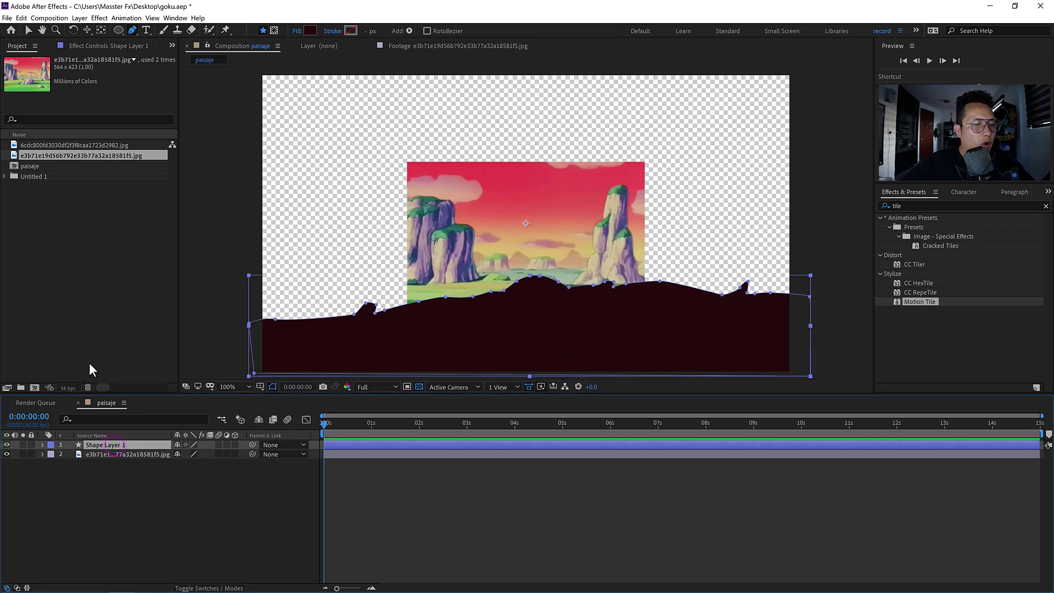
pyautogui.press('Return')
pyautogui.write('ca')
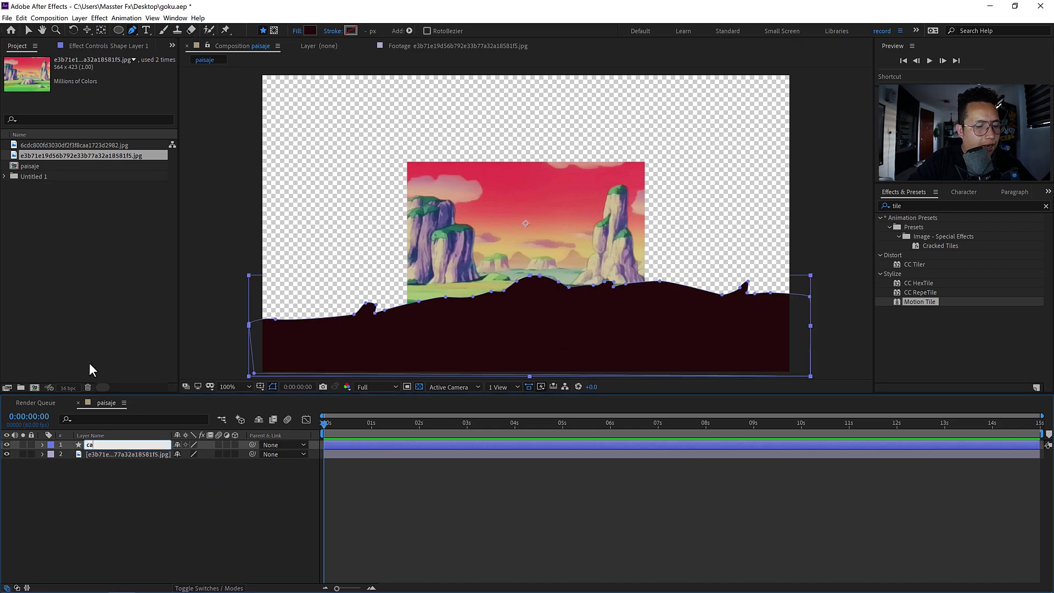
pyautogui.write('pa1')
pyautogui.press('Return')
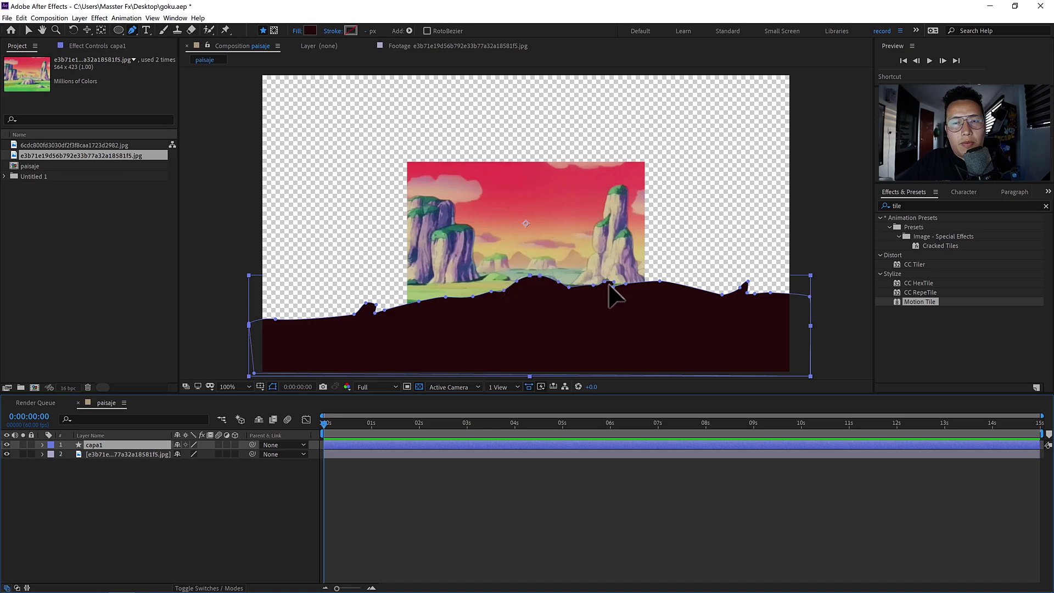
pyautogui.click(87, 477)
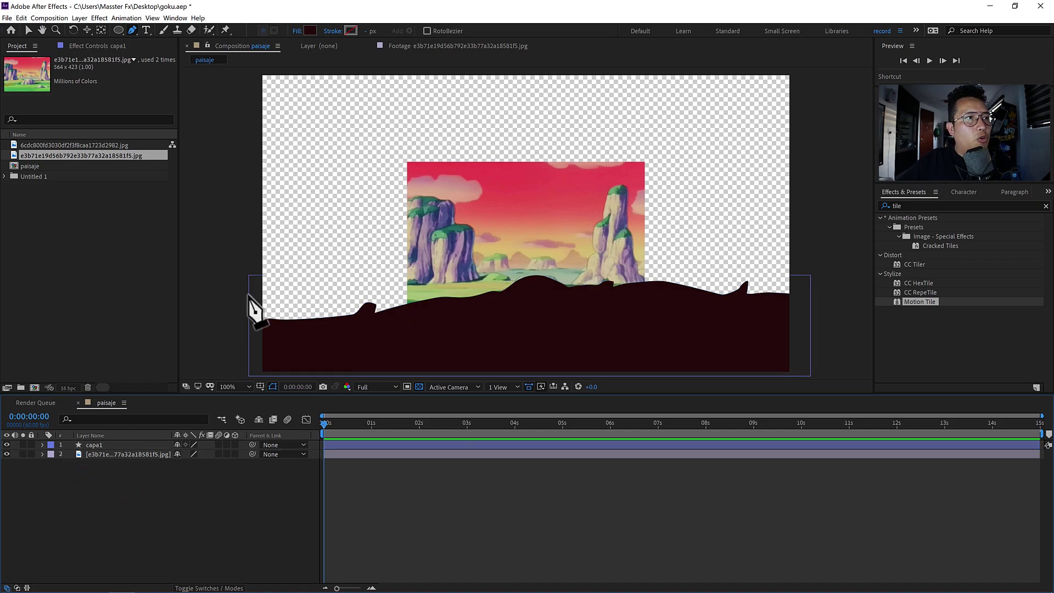
# Begin a new silhouette shape tracing up, over and down the left rock pillar.
pyautogui.moveTo(235, 289); pyautogui.dragTo(271, 287)
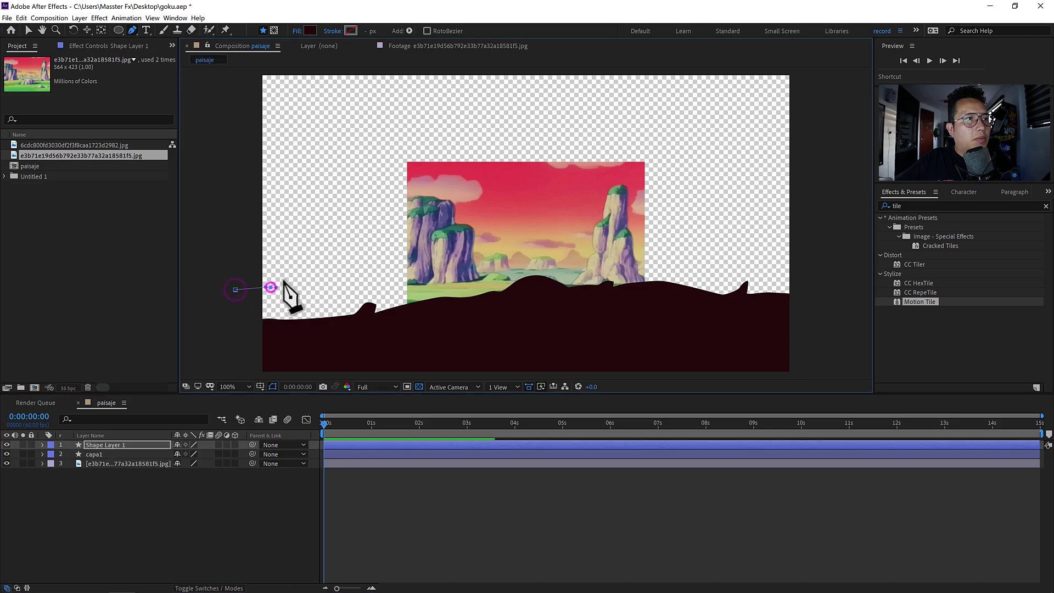
pyautogui.click(274, 239)
pyautogui.click(280, 206)
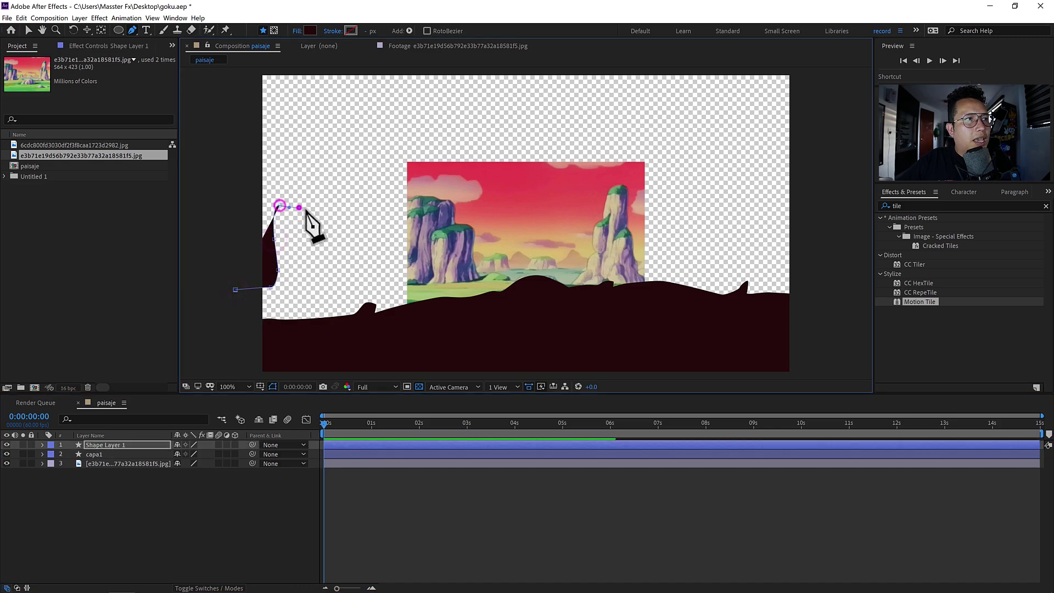
pyautogui.click(298, 207)
pyautogui.click(300, 222)
pyautogui.click(303, 267)
pyautogui.click(305, 279)
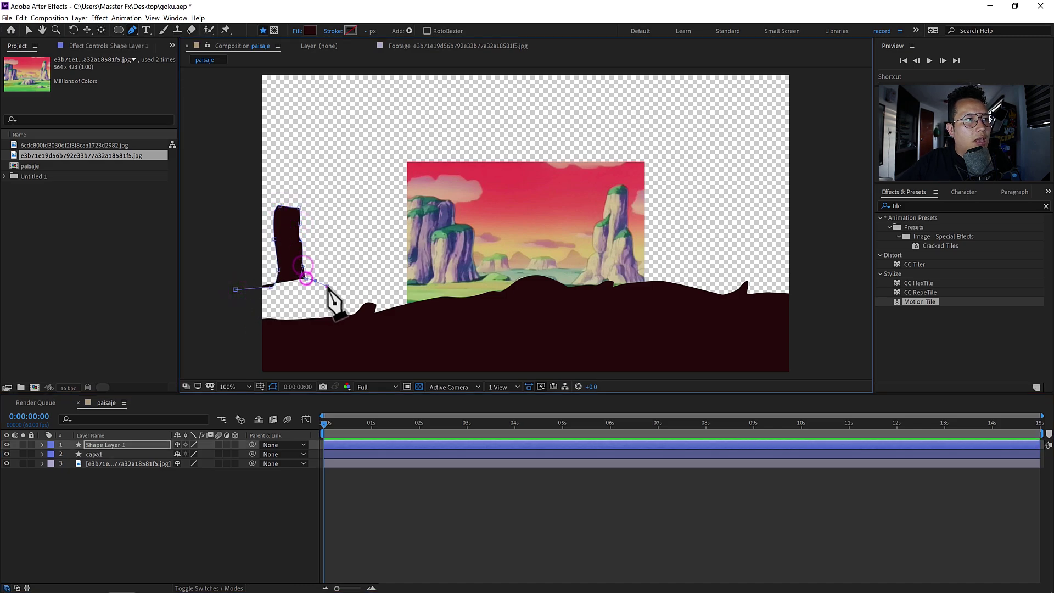
pyautogui.click(327, 285)
# Extend the silhouette up the next cliff's side and across its top.
pyautogui.click(379, 280)
pyautogui.click(384, 268)
pyautogui.click(387, 246)
pyautogui.click(386, 221)
pyautogui.click(389, 204)
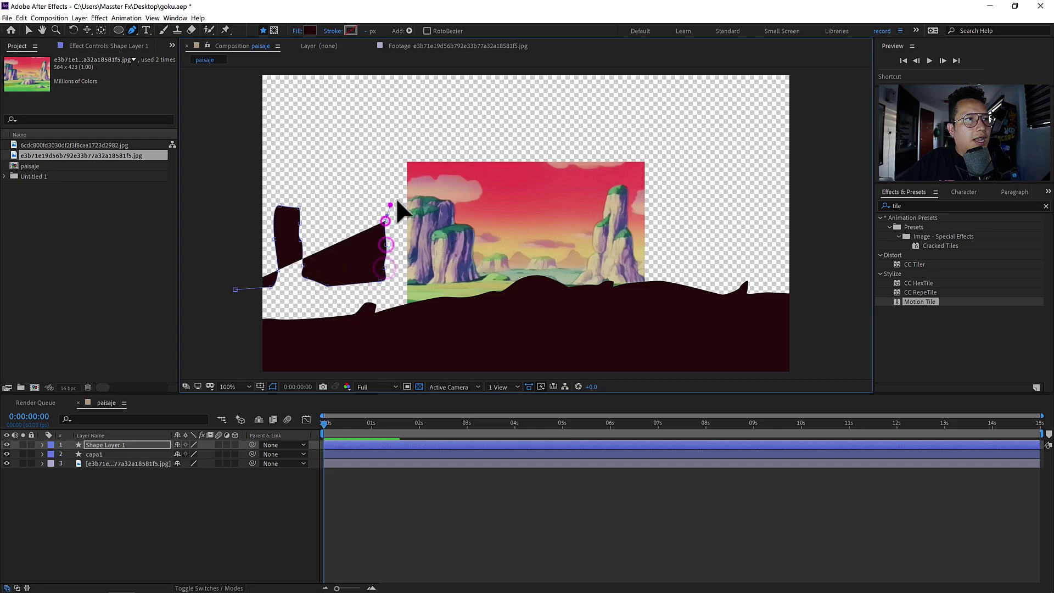
pyautogui.click(433, 199)
pyautogui.click(452, 201)
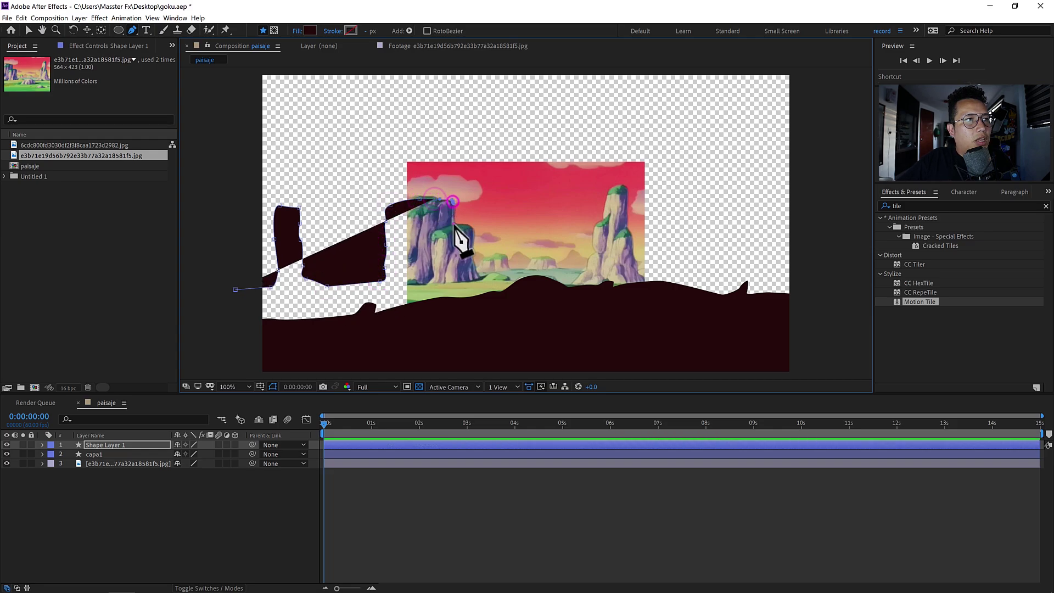
pyautogui.click(454, 225)
pyautogui.click(472, 226)
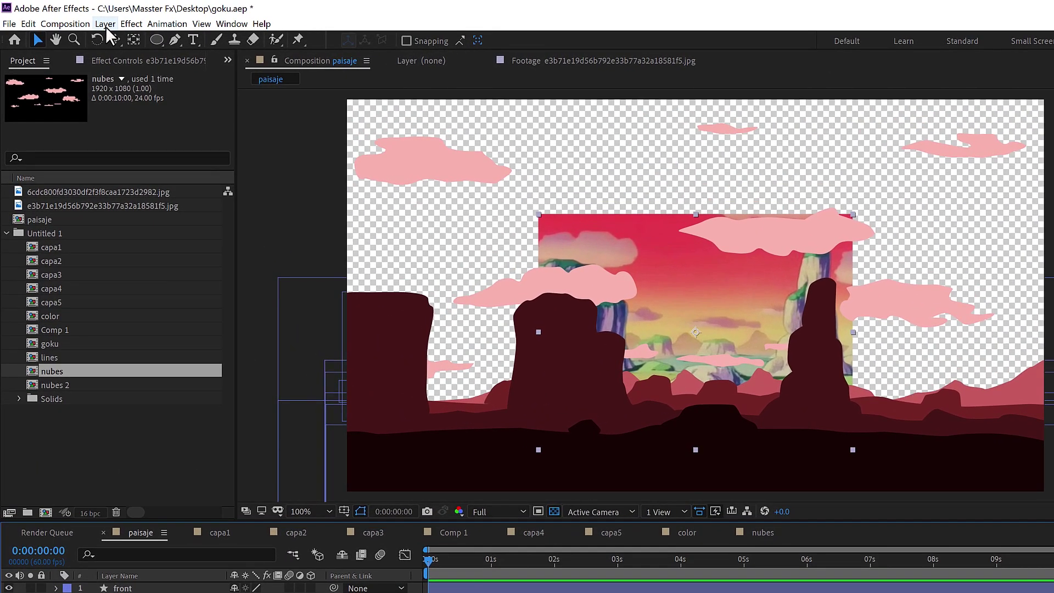
pyautogui.click(106, 24)
# Add a comp-size 1920×1080 solid layer named cielo.
pyautogui.click(121, 39)
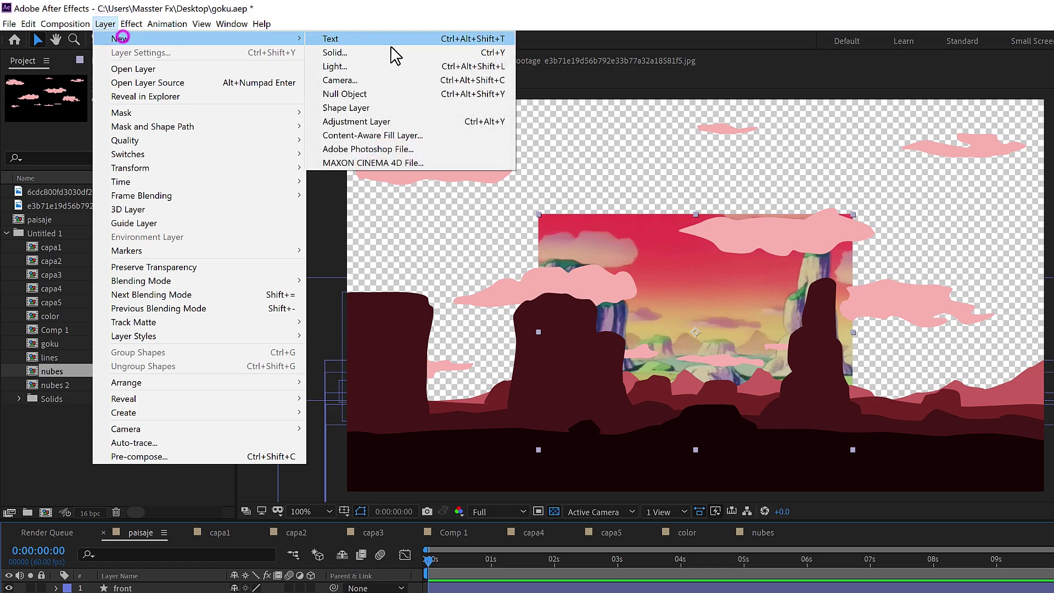
pyautogui.click(379, 51)
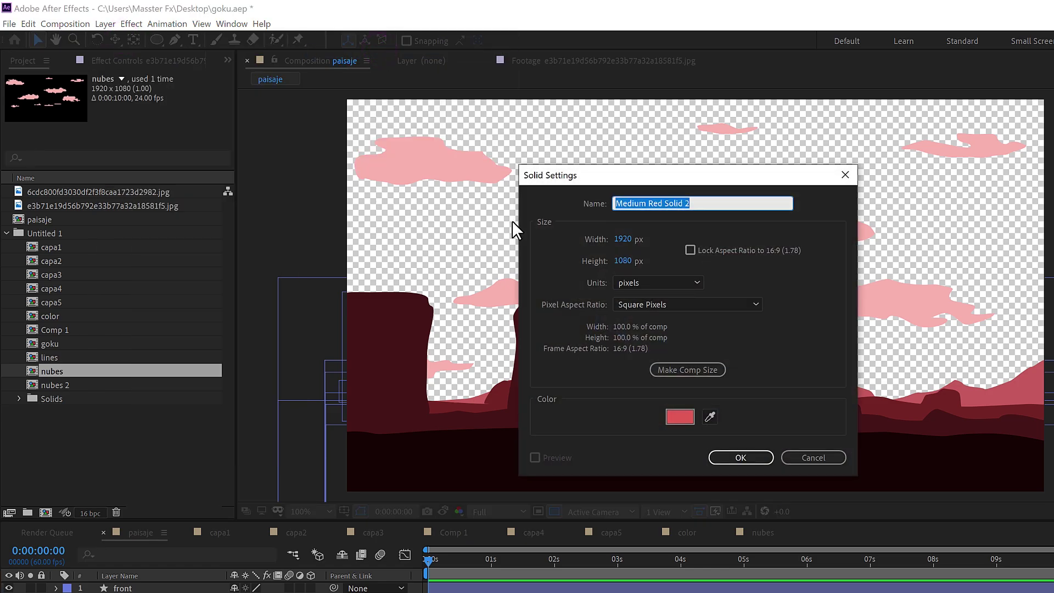
pyautogui.write('cie')
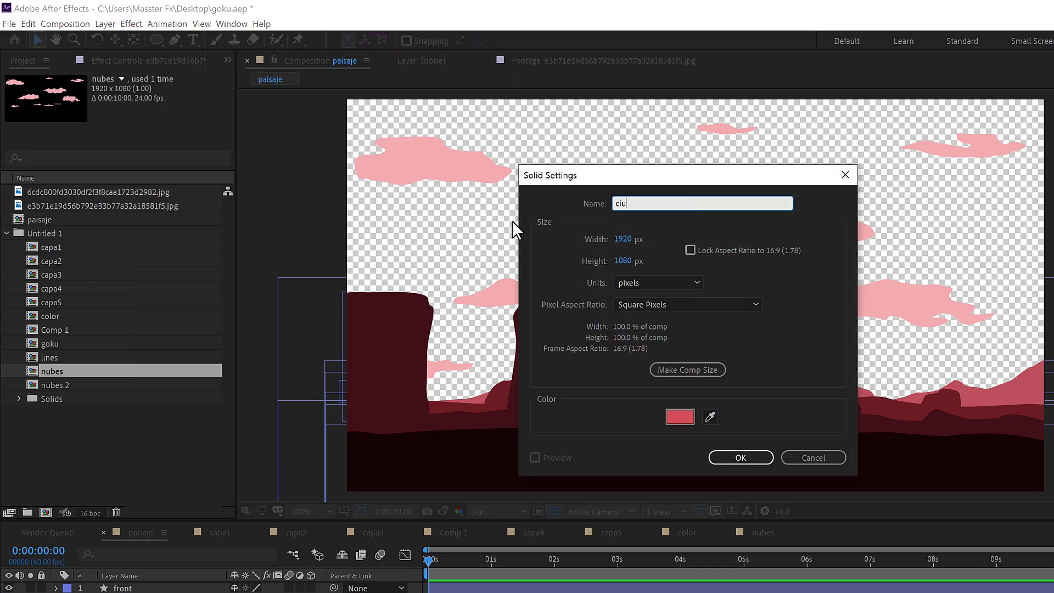
pyautogui.write('lo')
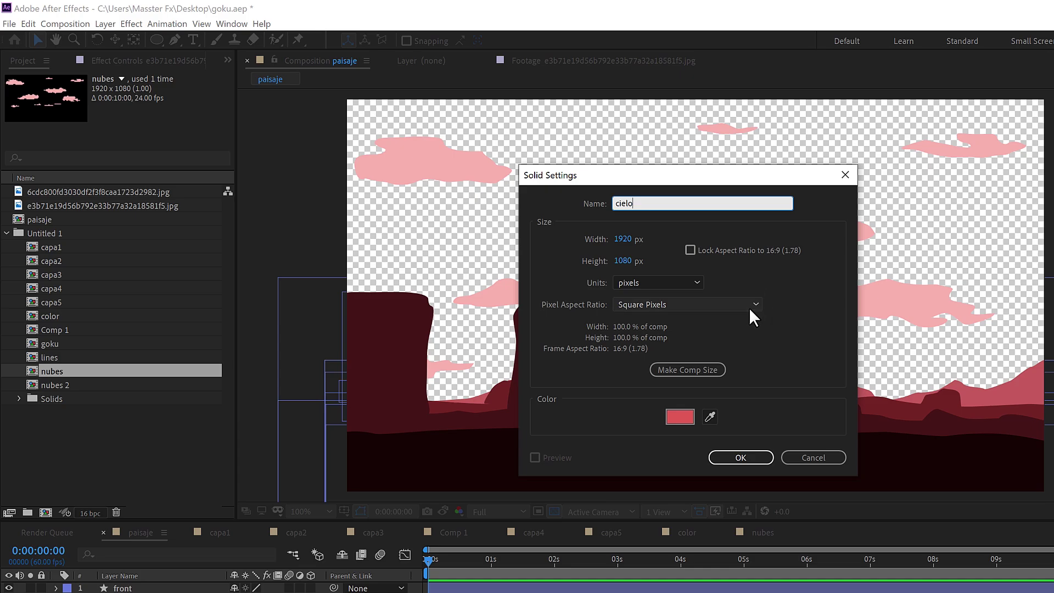
pyautogui.click(690, 371)
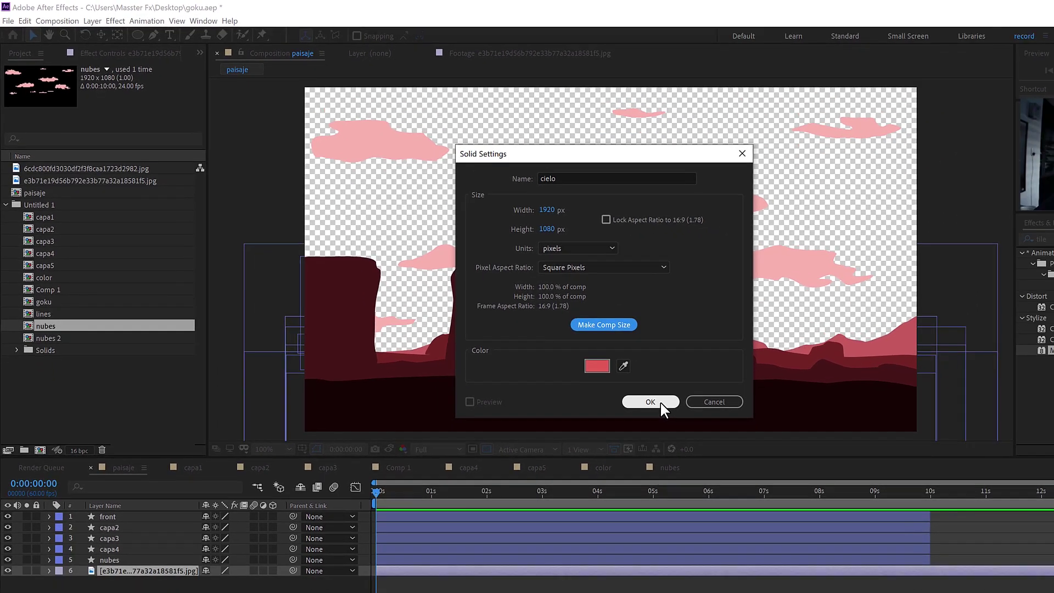
pyautogui.click(751, 458)
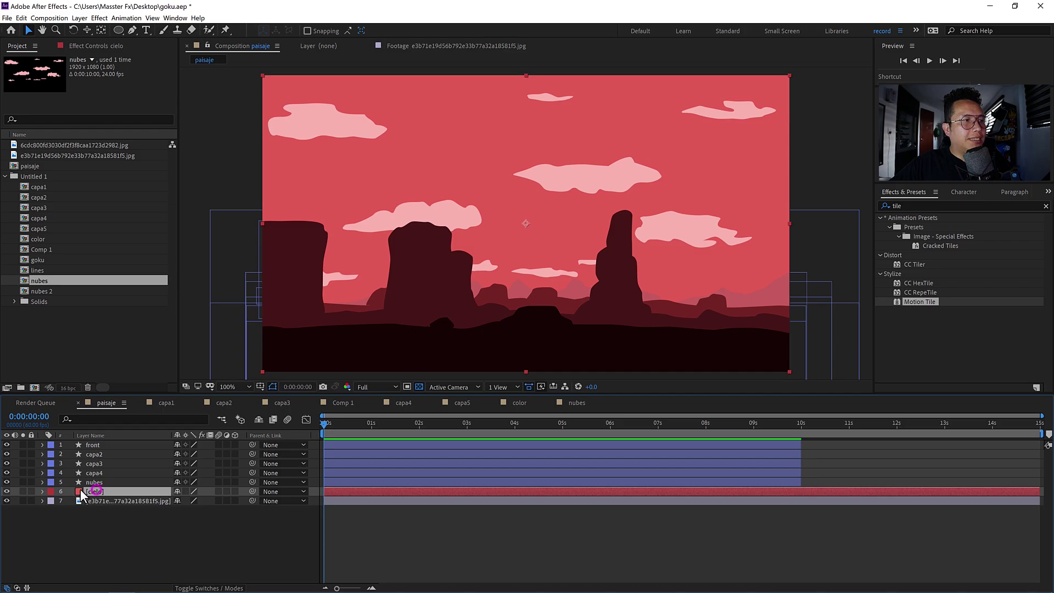
# Move the landscape image layer above the cielo solid, then select cielo.
pyautogui.moveTo(81, 490); pyautogui.dragTo(109, 494)
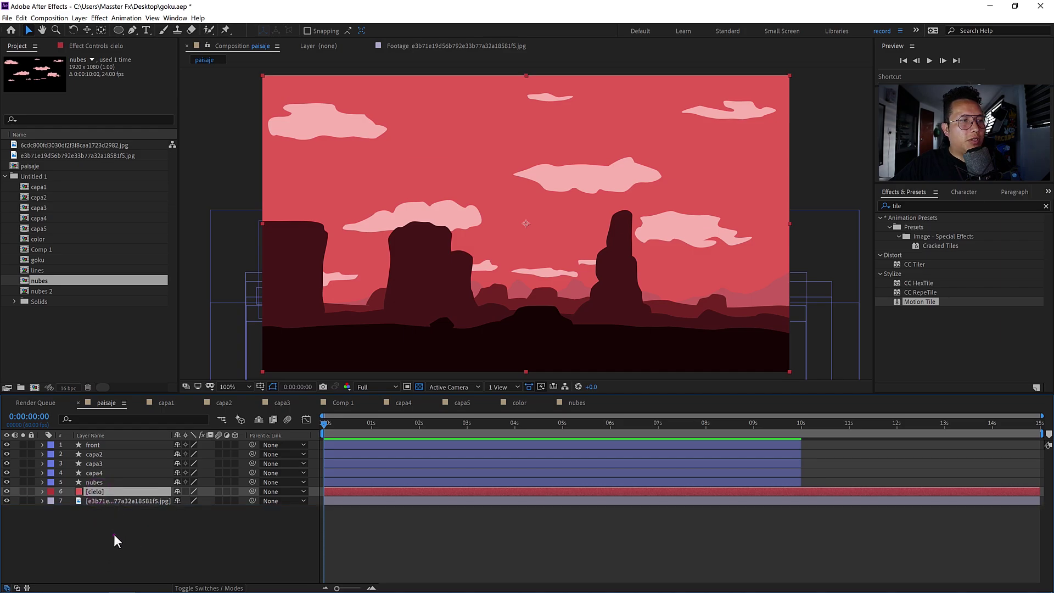
pyautogui.click(114, 534)
pyautogui.click(107, 491)
pyautogui.click(111, 500)
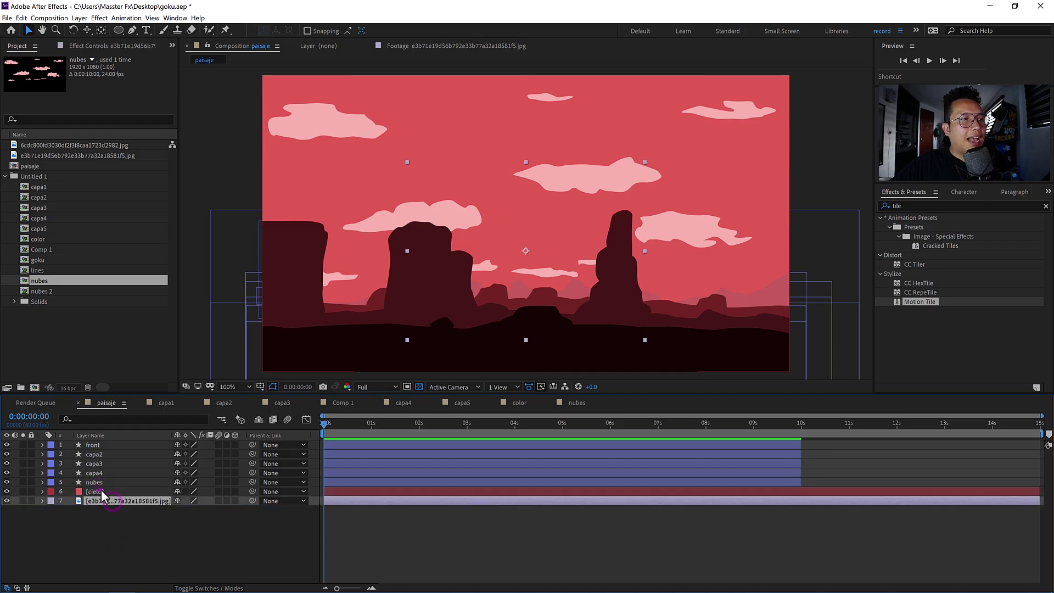
pyautogui.moveTo(107, 502); pyautogui.dragTo(110, 487)
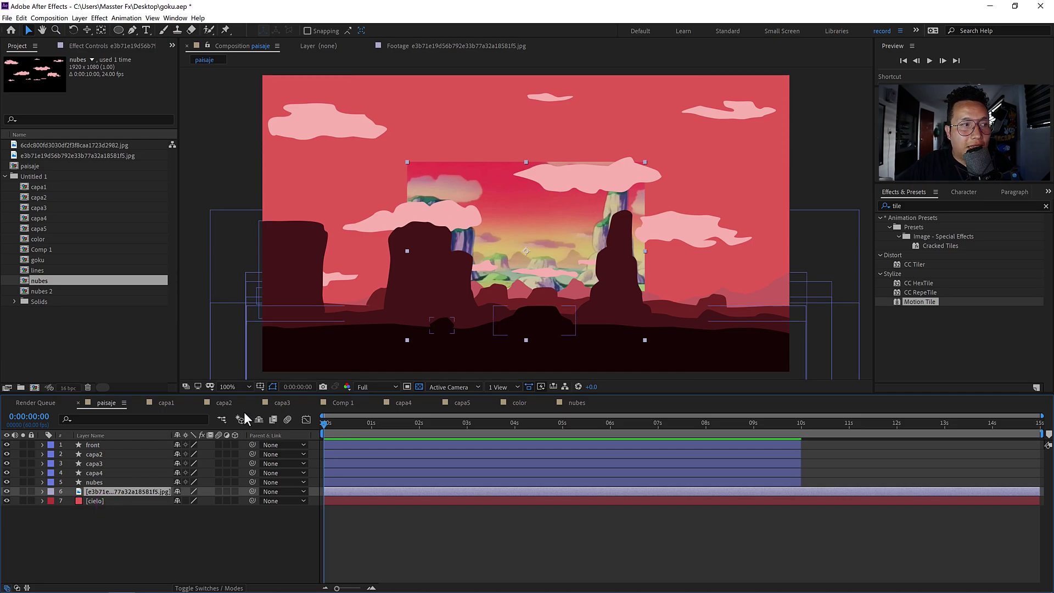
pyautogui.click(107, 501)
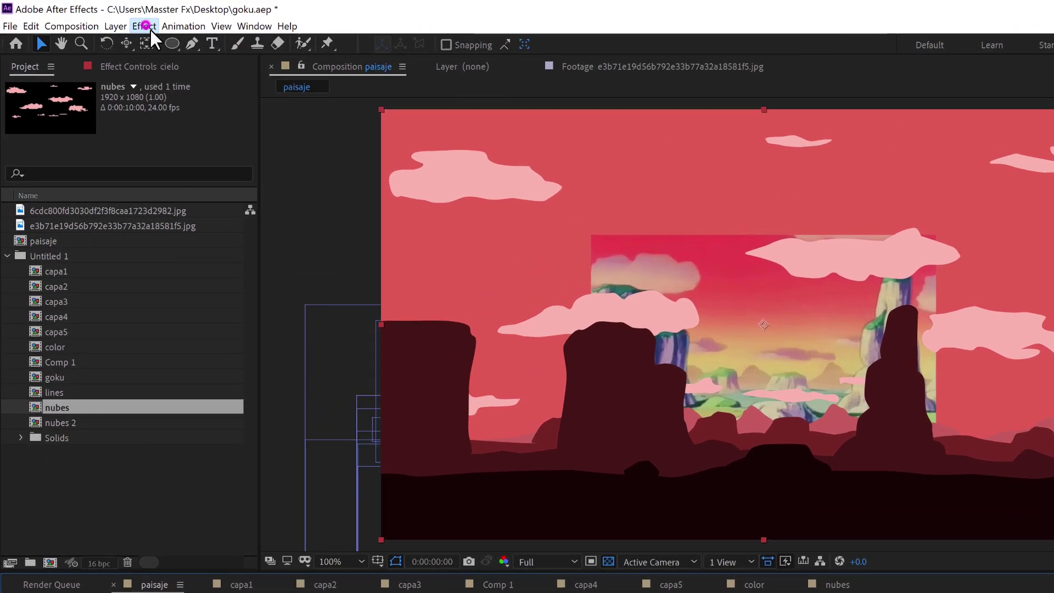
pyautogui.click(99, 17)
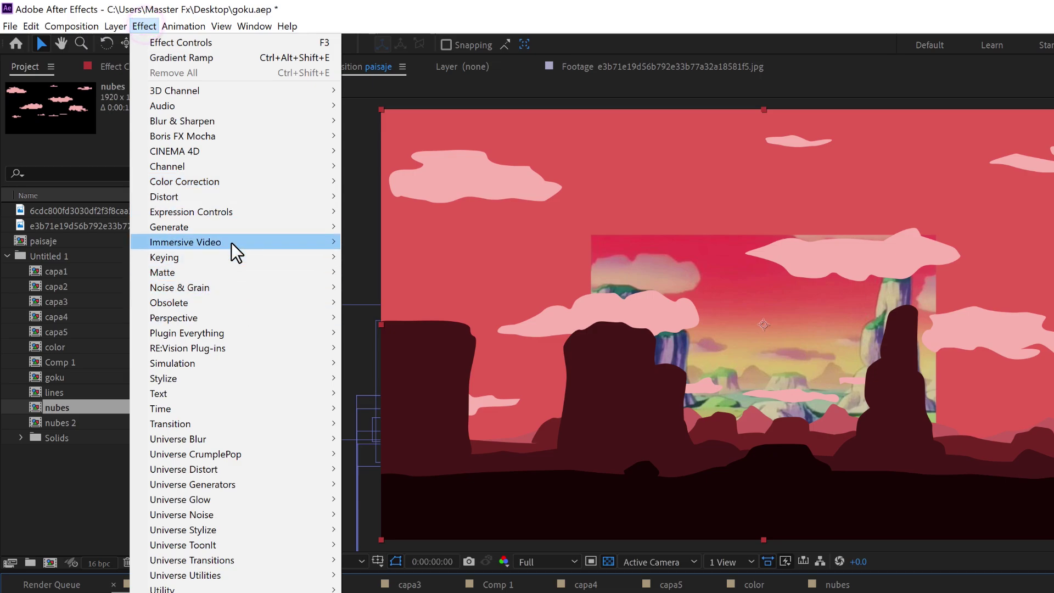
# Apply Gradient Ramp to cielo: red start, sampled pale-yellow end, end point raised to 960,881.
pyautogui.moveTo(266, 227)
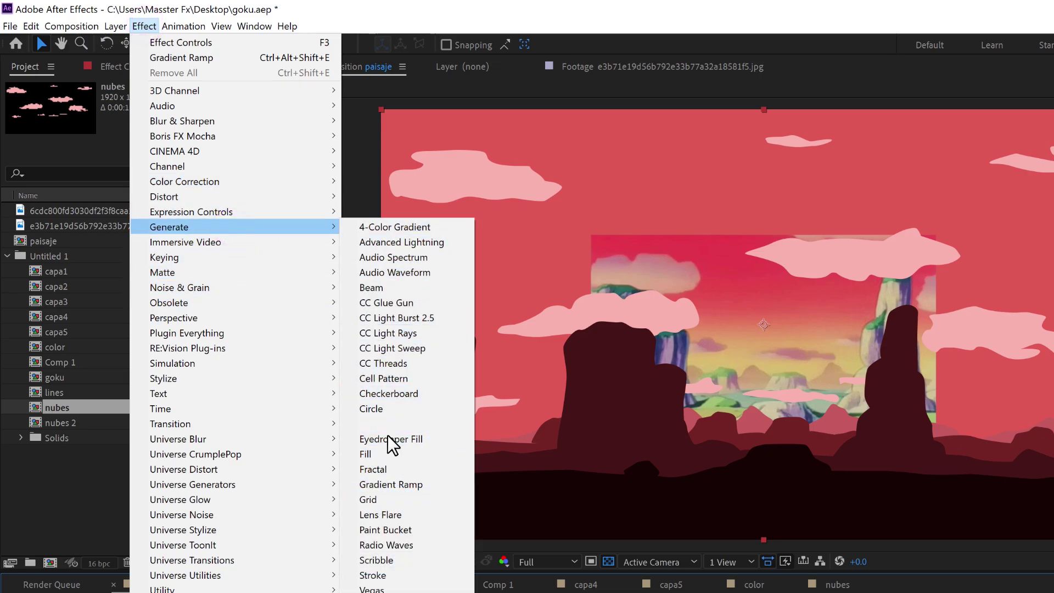
pyautogui.click(422, 483)
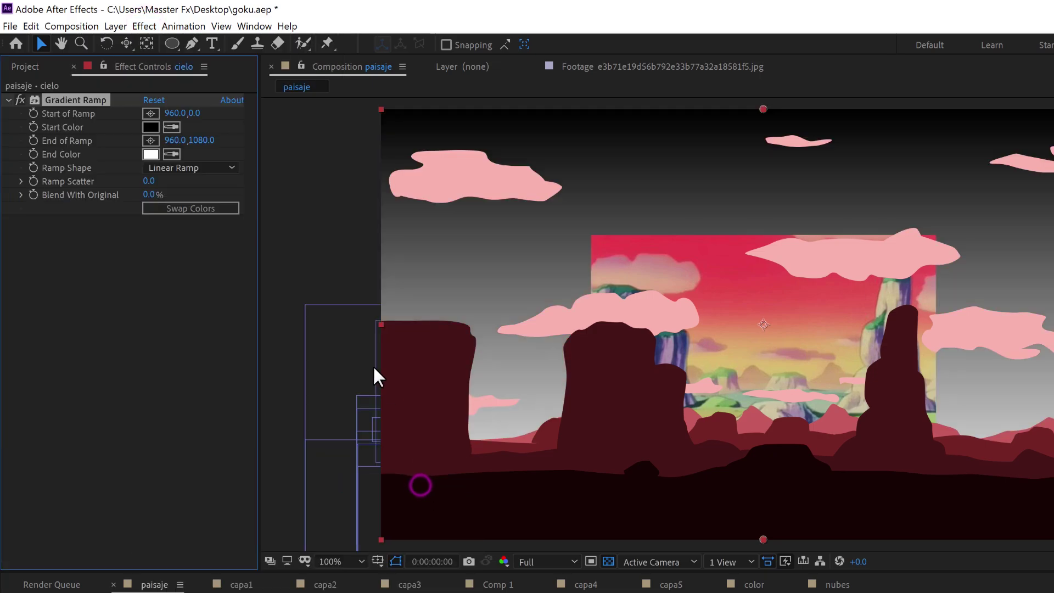
pyautogui.click(172, 127)
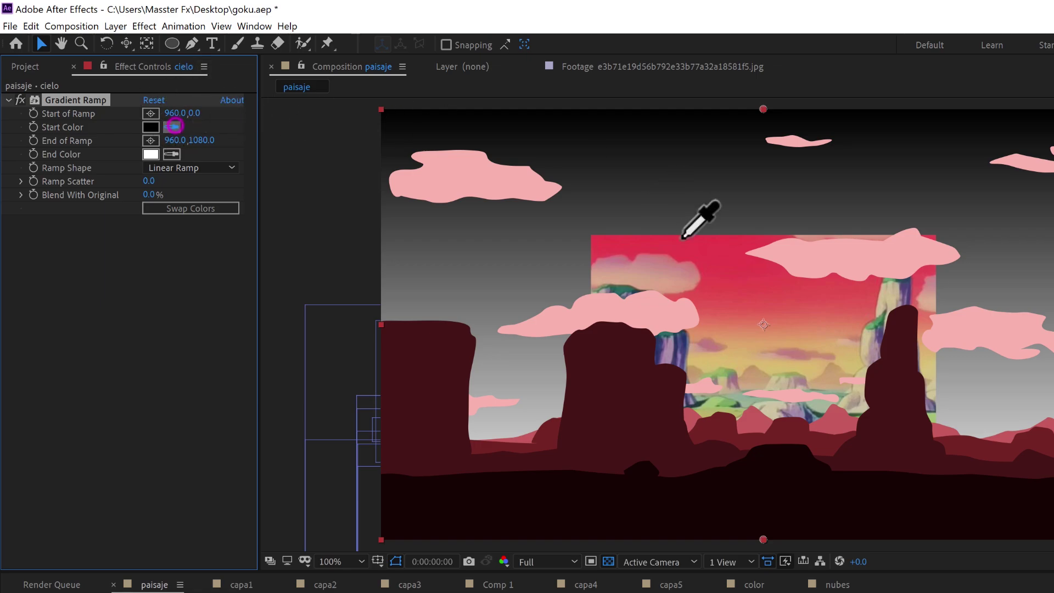
pyautogui.click(716, 238)
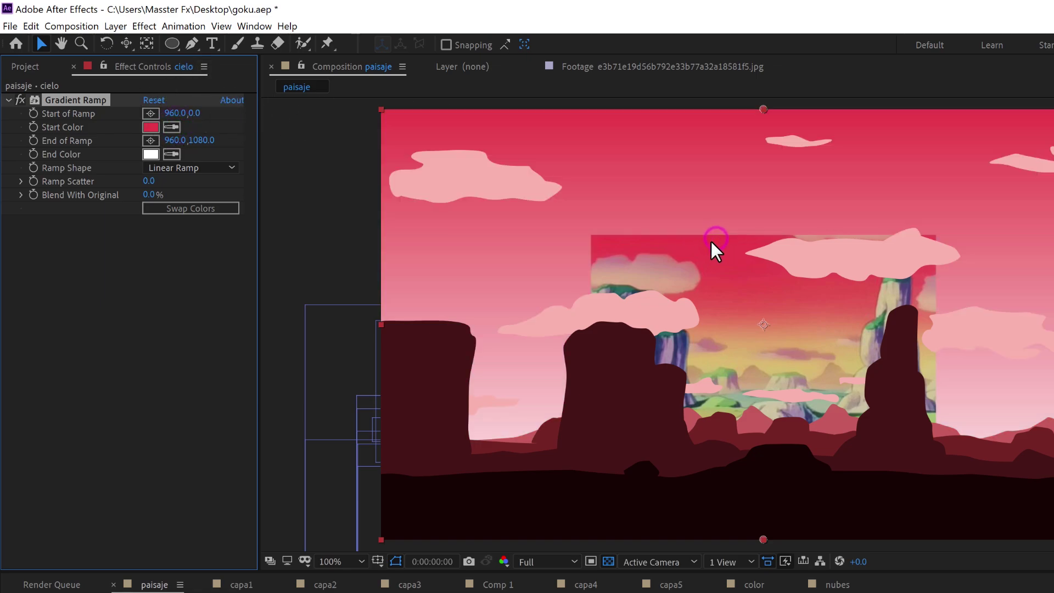
pyautogui.click(170, 127)
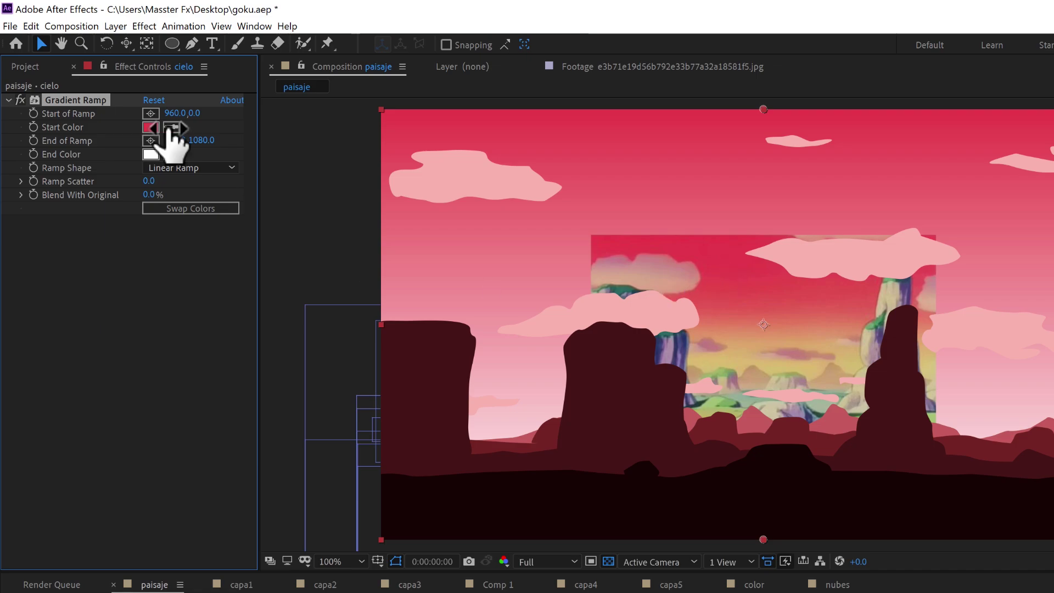
pyautogui.click(170, 154)
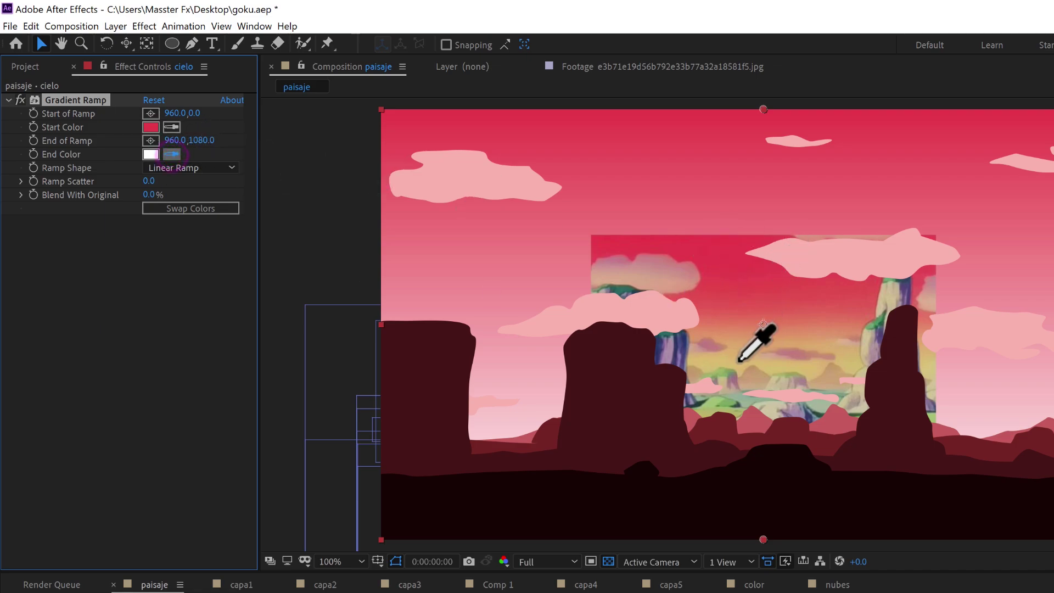
pyautogui.click(771, 368)
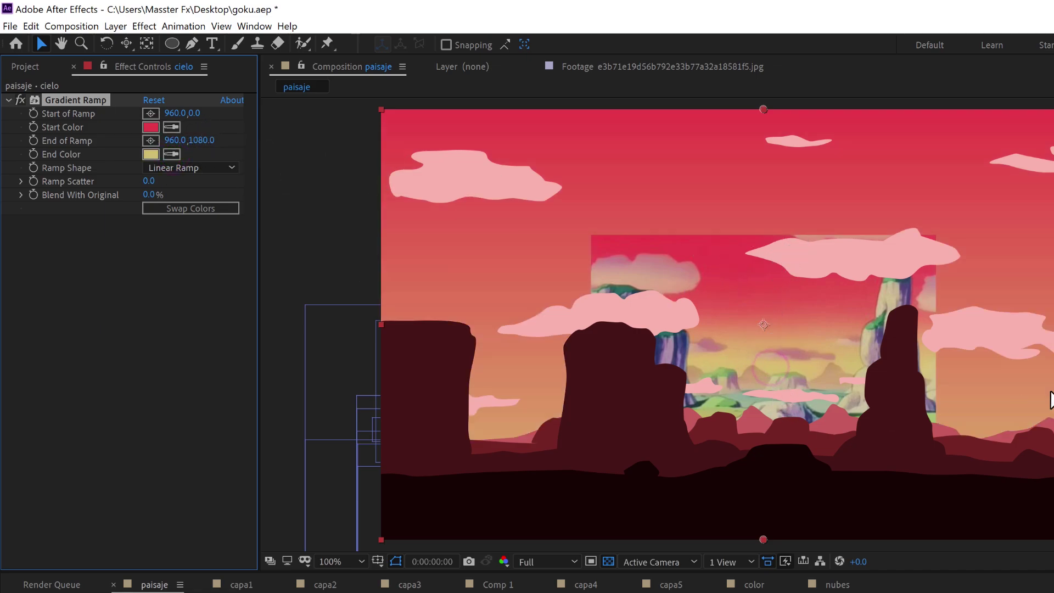
pyautogui.moveTo(763, 540); pyautogui.dragTo(764, 474)
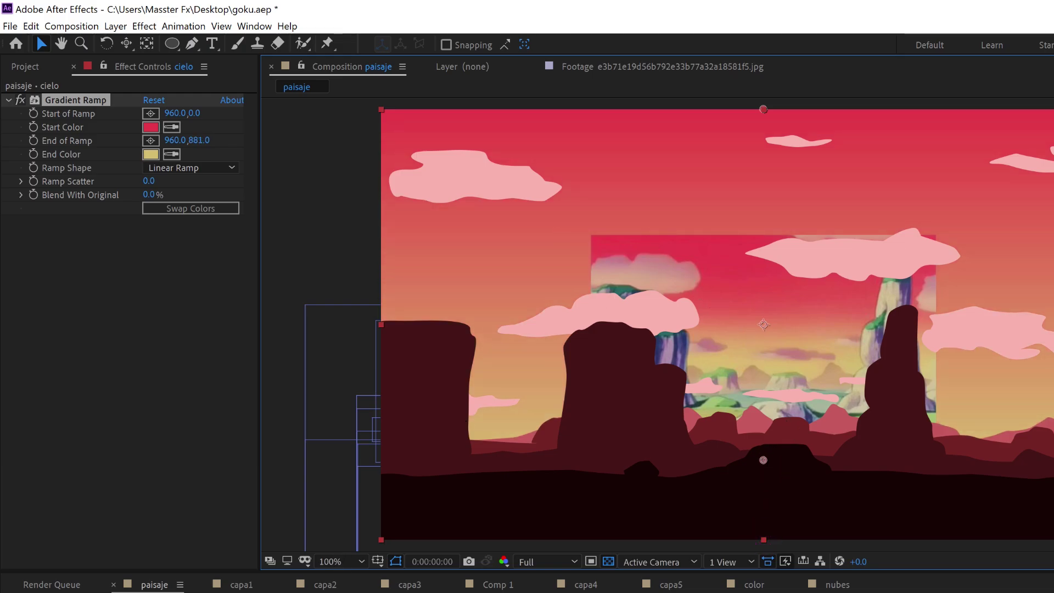
pyautogui.click(165, 532)
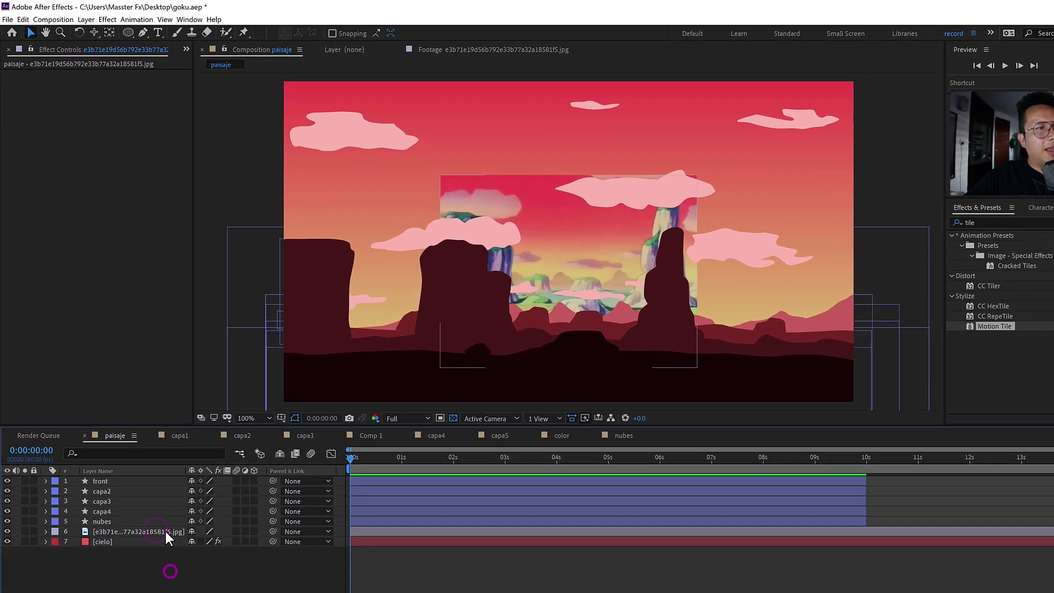
# Delete the landscape reference image layer and switch to the Ellipse Tool.
pyautogui.press('Delete')
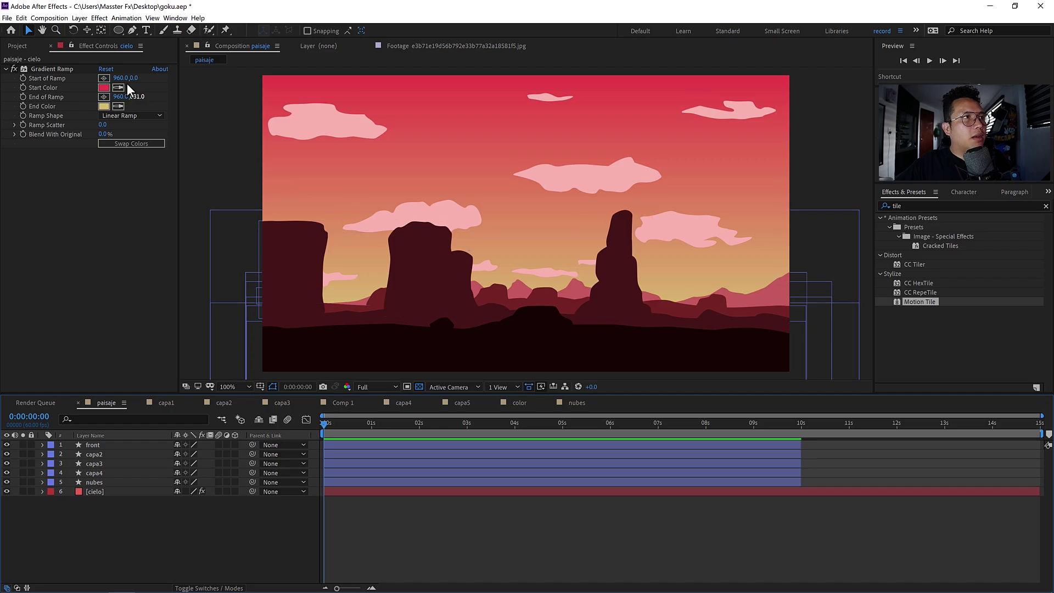
pyautogui.moveTo(121, 32); pyautogui.dragTo(175, 52)
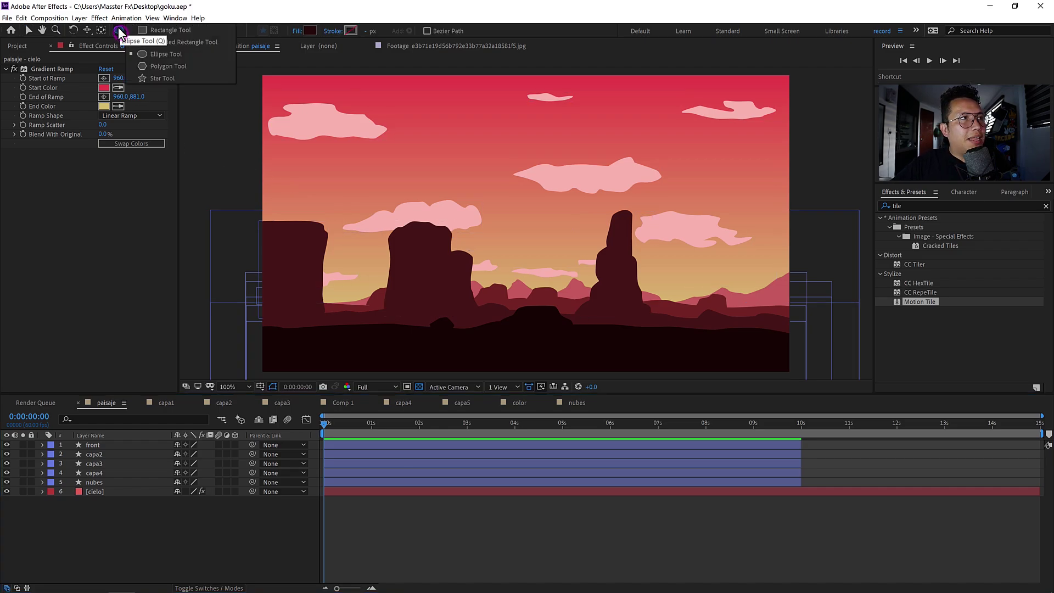
pyautogui.click(160, 54)
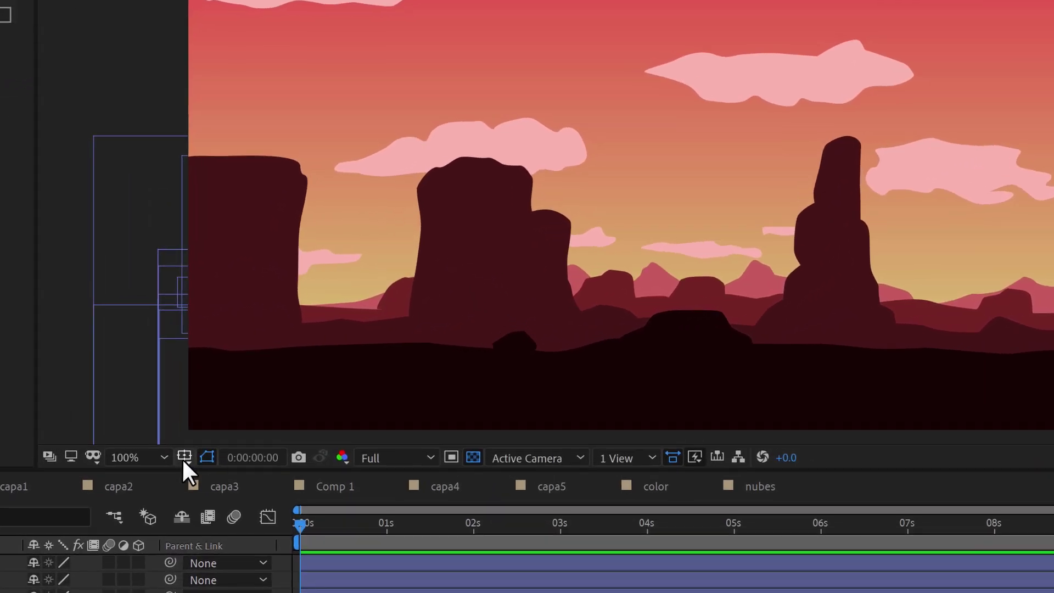
# Show title/action safe margins and draw a large dark circle centred in the sky.
pyautogui.click(260, 386)
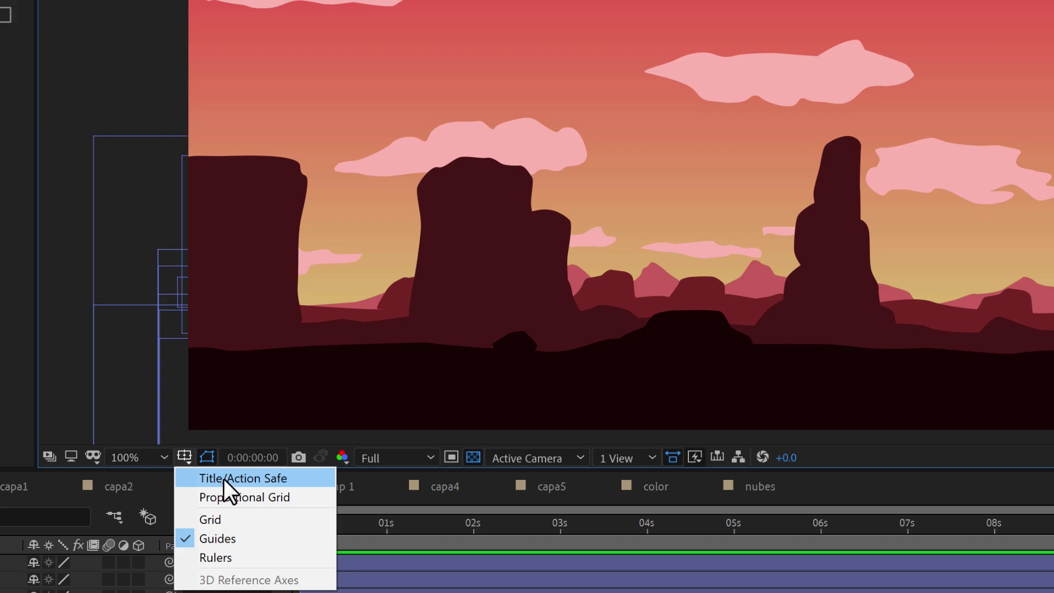
pyautogui.click(249, 483)
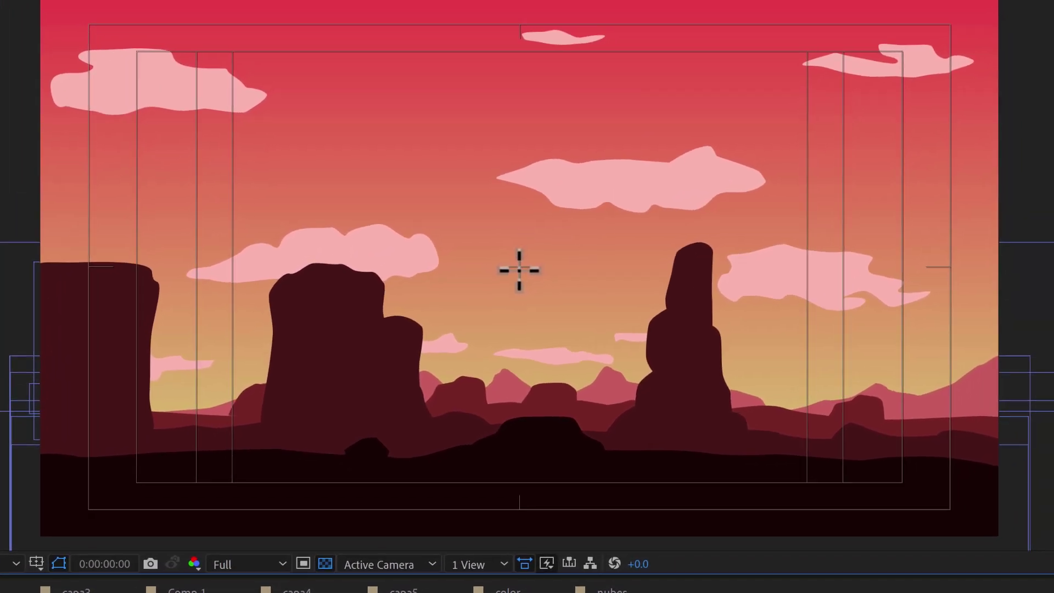
pyautogui.moveTo(519, 269); pyautogui.dragTo(641, 188)
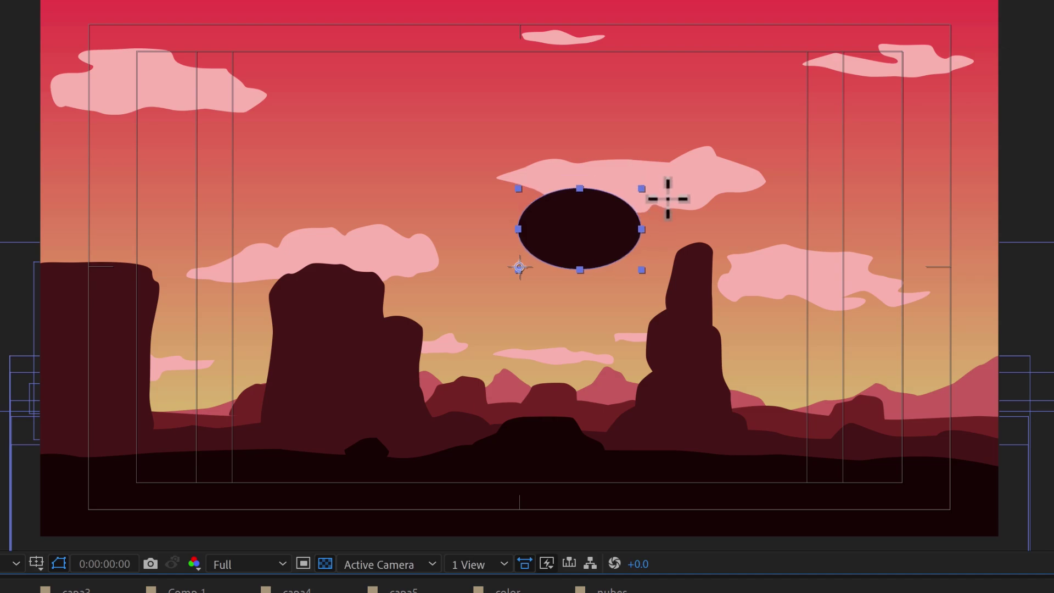
pyautogui.moveTo(667, 198)
pyautogui.mouseDown()
pyautogui.moveTo(713, 129)
pyautogui.moveTo(785, 90)
pyautogui.mouseUp()
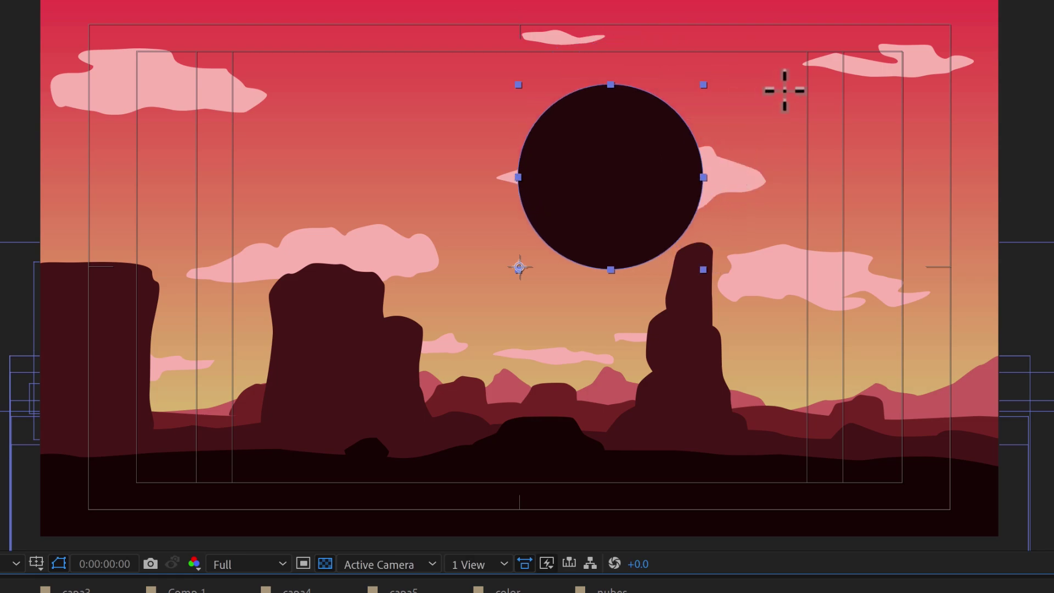
pyautogui.moveTo(785, 90); pyautogui.dragTo(612, 210)
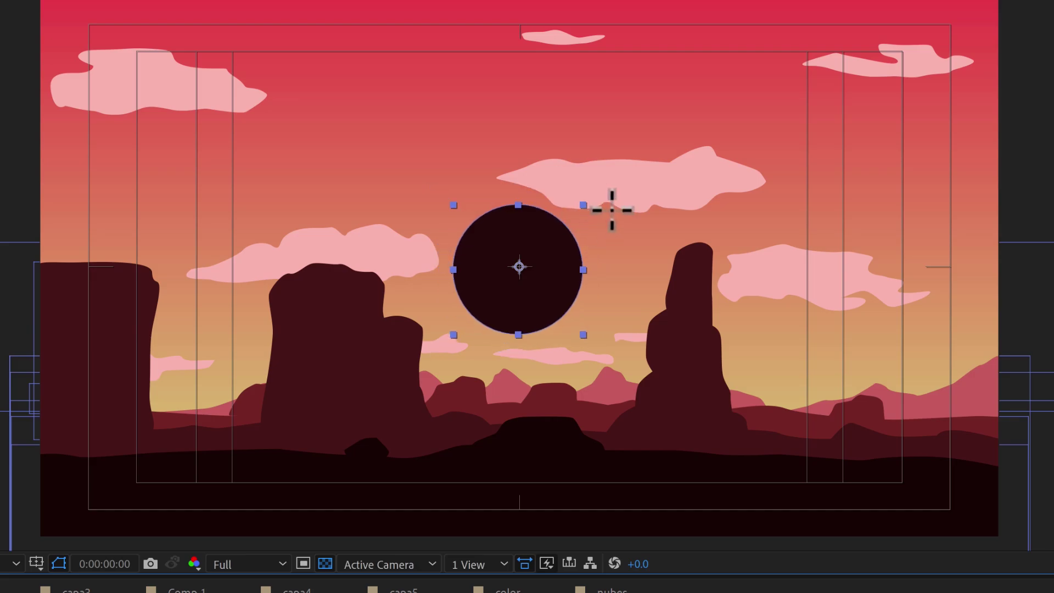
pyautogui.moveTo(612, 210); pyautogui.dragTo(663, 197)
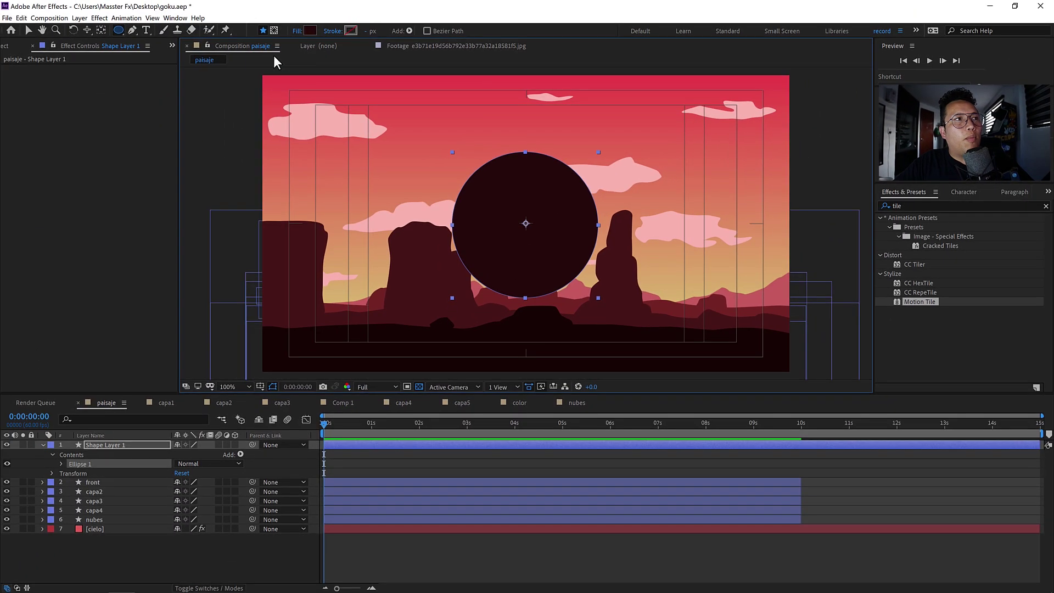
# Set the circle's fill colour to orange-yellow FFB100.
pyautogui.click(310, 33)
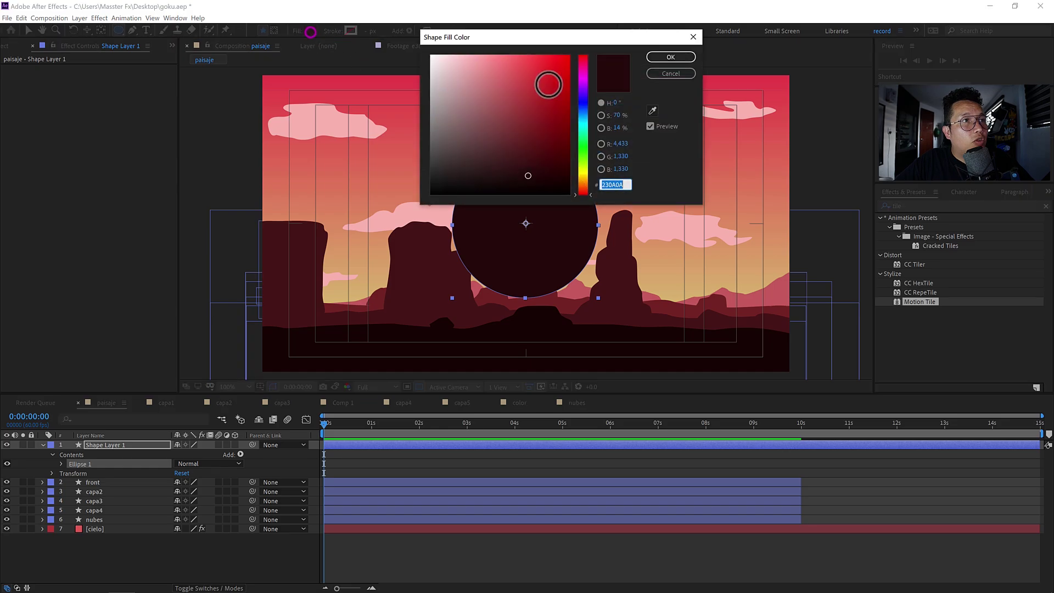
pyautogui.click(583, 172)
pyautogui.moveTo(561, 124); pyautogui.dragTo(571, 55)
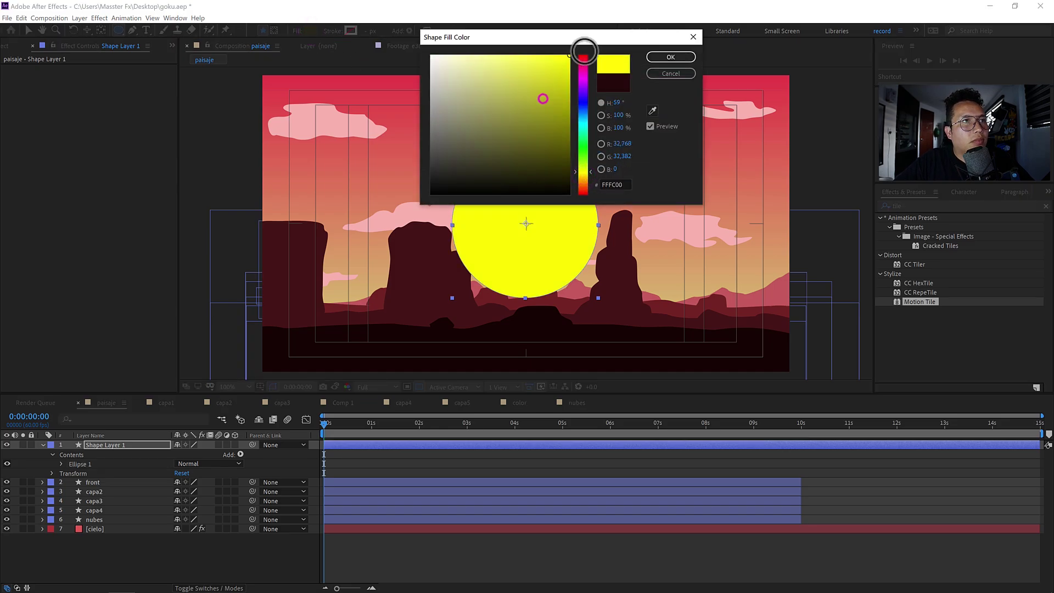
pyautogui.click(586, 176)
pyautogui.moveTo(587, 177); pyautogui.dragTo(586, 179)
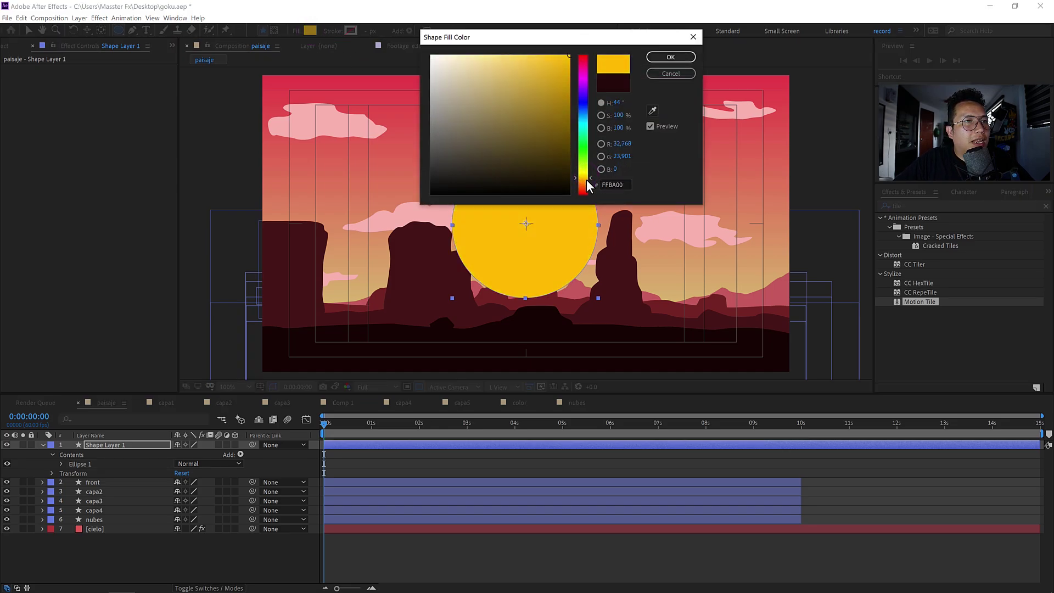
pyautogui.click(671, 57)
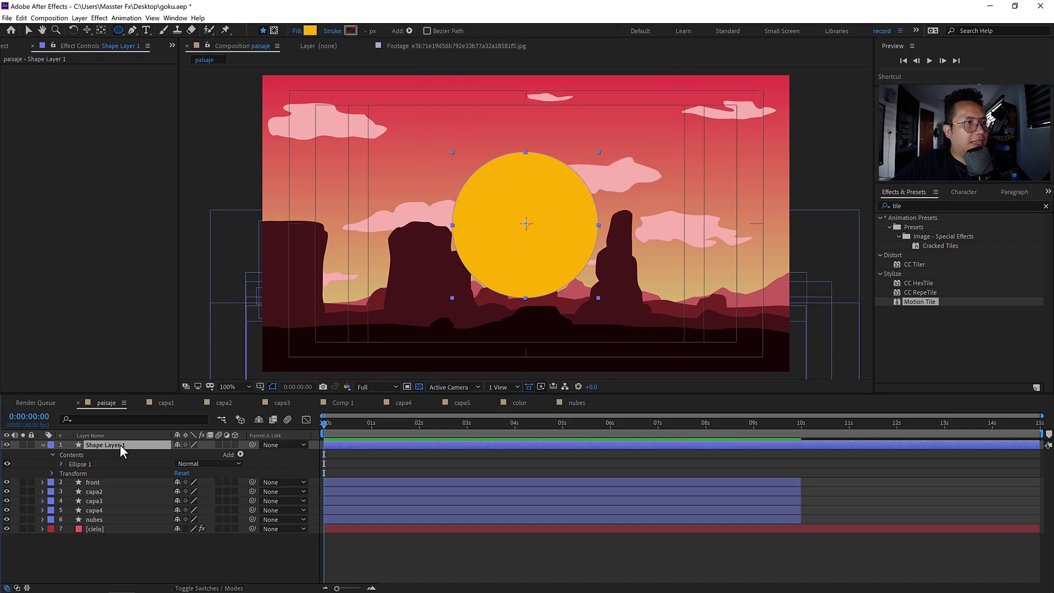
# Rename the circle layer sol and move it below nubes, just above cielo.
pyautogui.press('Return')
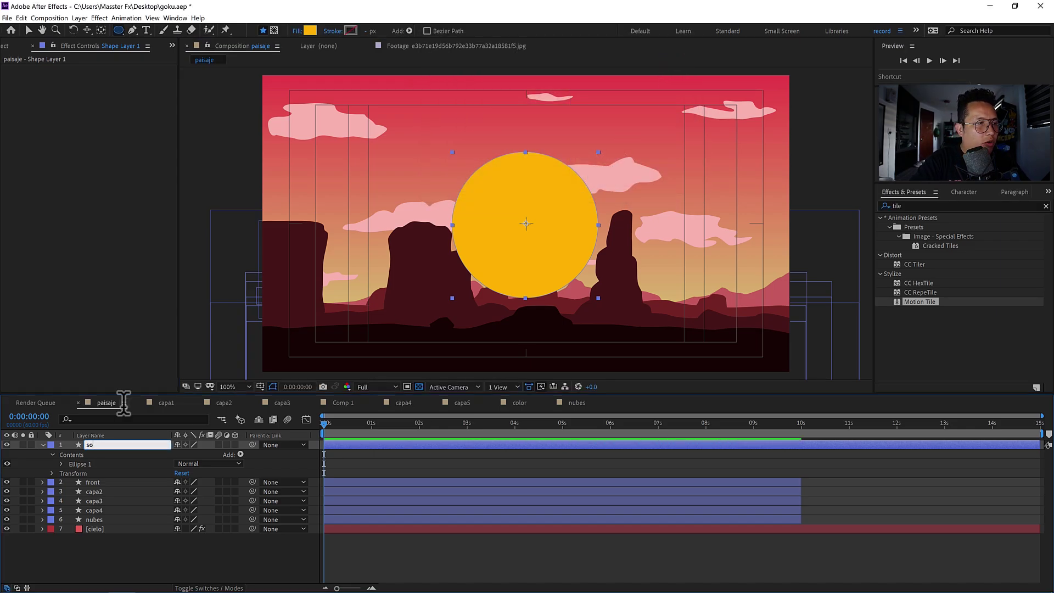
pyautogui.press('Return')
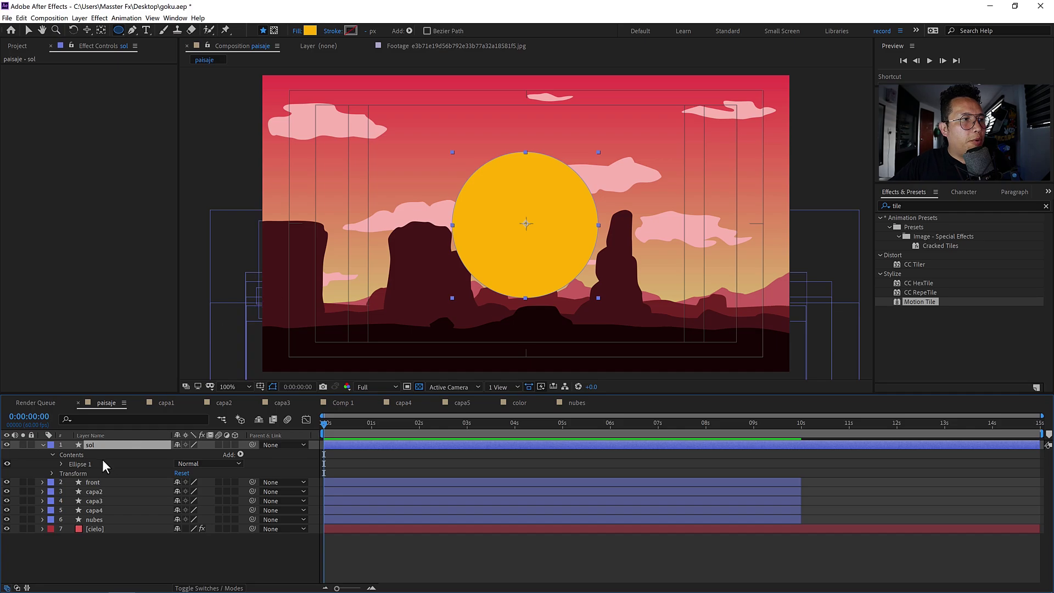
pyautogui.moveTo(92, 445); pyautogui.dragTo(106, 536)
pyautogui.click(147, 566)
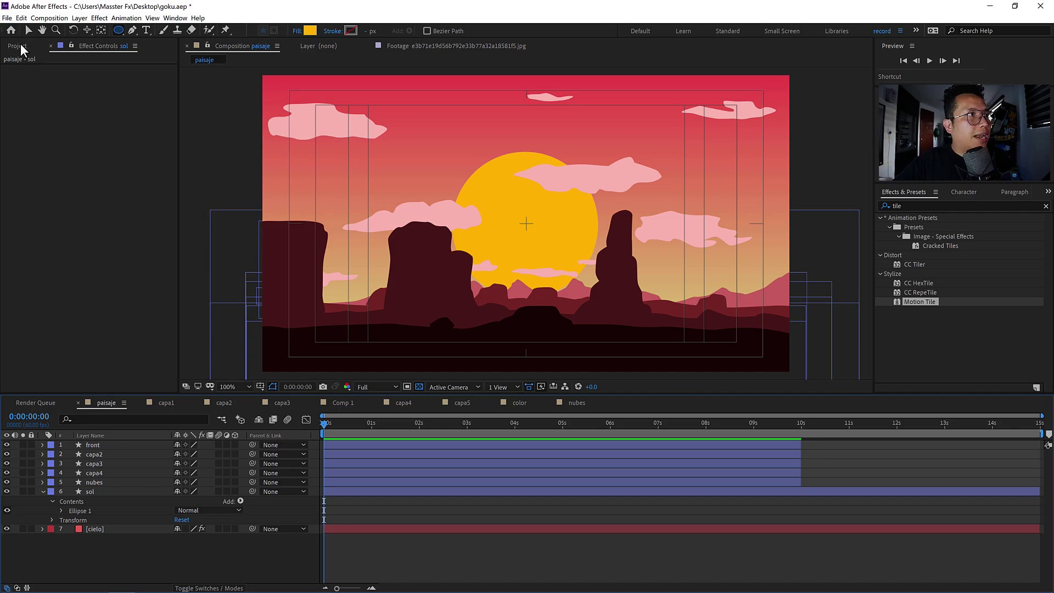
# Find and preview the Goku-on-Nimbus image in the Project panel.
pyautogui.click(21, 46)
pyautogui.click(68, 146)
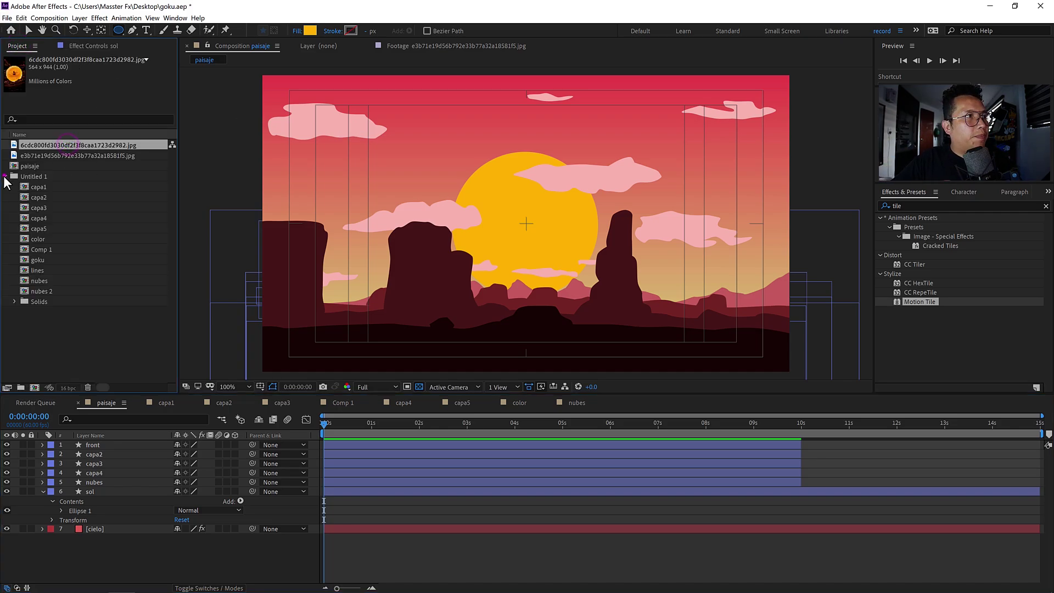
pyautogui.click(4, 176)
pyautogui.doubleClick(52, 144)
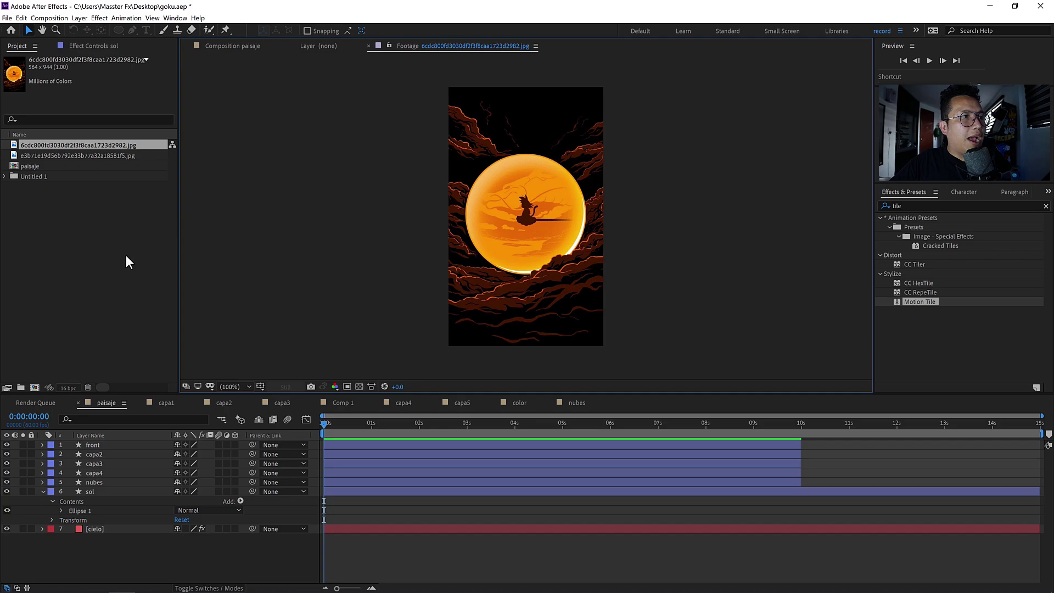
pyautogui.click(43, 491)
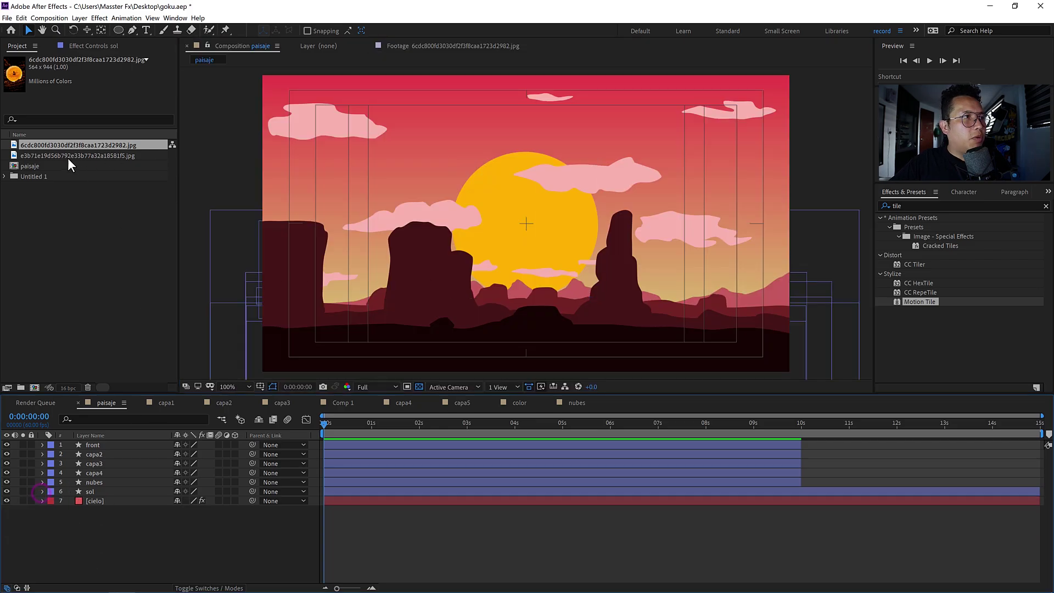
# Add the Goku image to paisaje at 167% scale, nudged lower, viewed at 400%.
pyautogui.moveTo(74, 156); pyautogui.dragTo(133, 424)
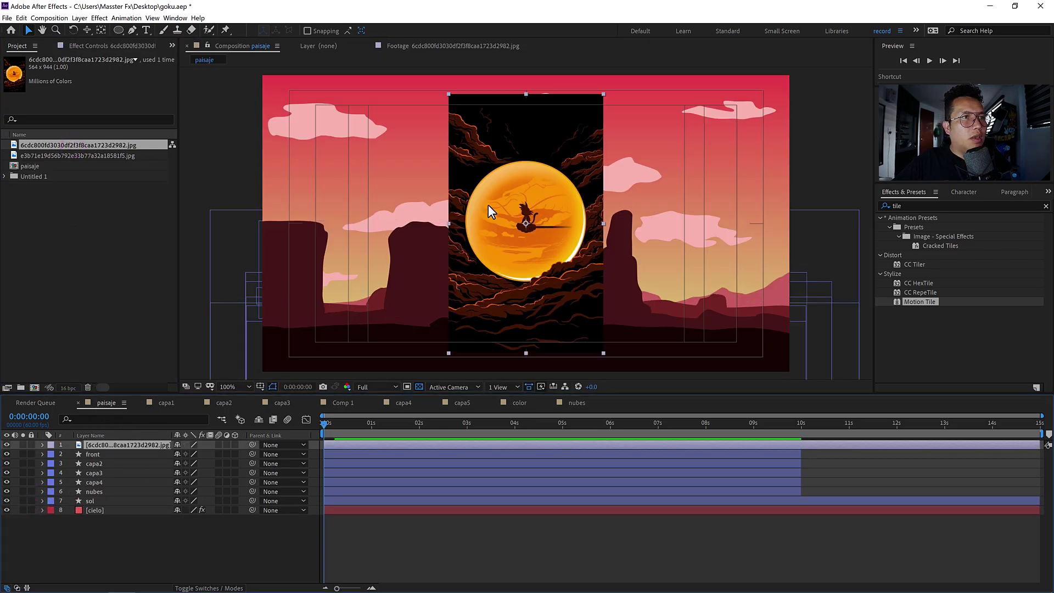
pyautogui.moveTo(450, 224); pyautogui.dragTo(603, 212)
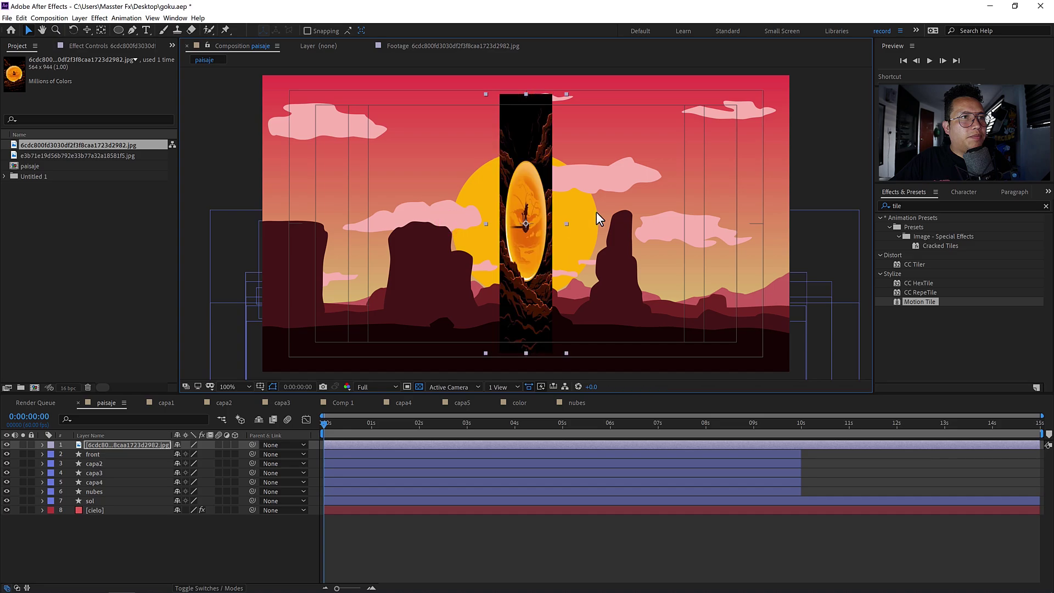
pyautogui.press('s')
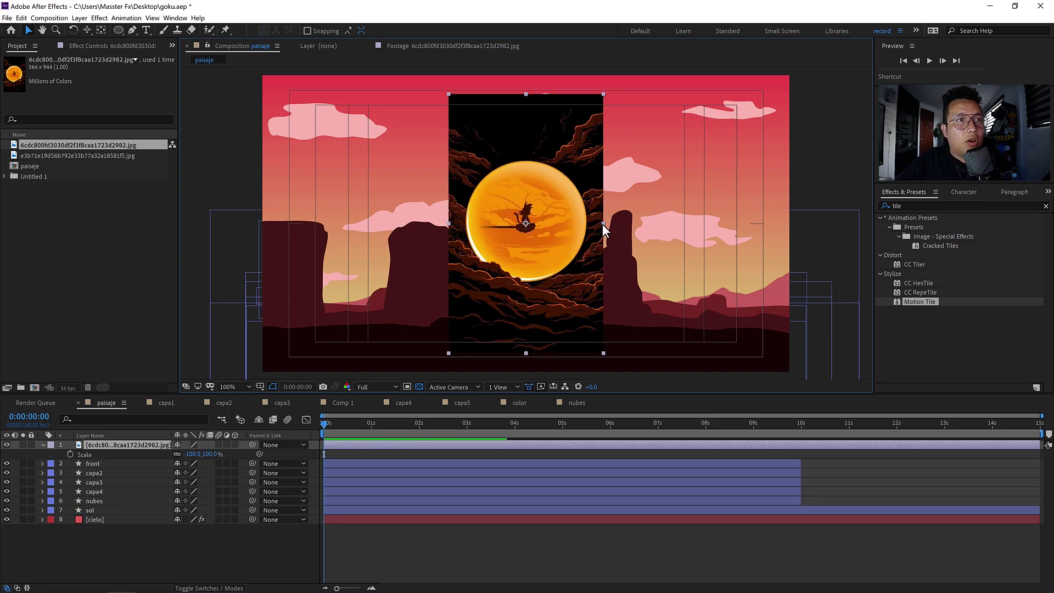
pyautogui.moveTo(602, 224); pyautogui.dragTo(616, 232)
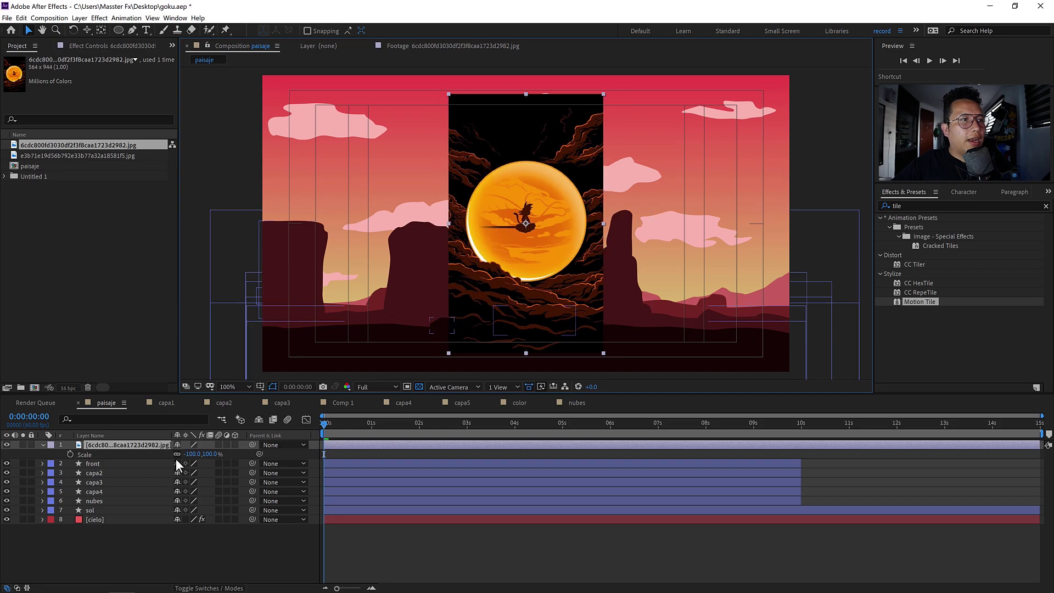
pyautogui.moveTo(196, 455)
pyautogui.mouseDown()
pyautogui.moveTo(175, 456)
pyautogui.moveTo(224, 464)
pyautogui.mouseUp()
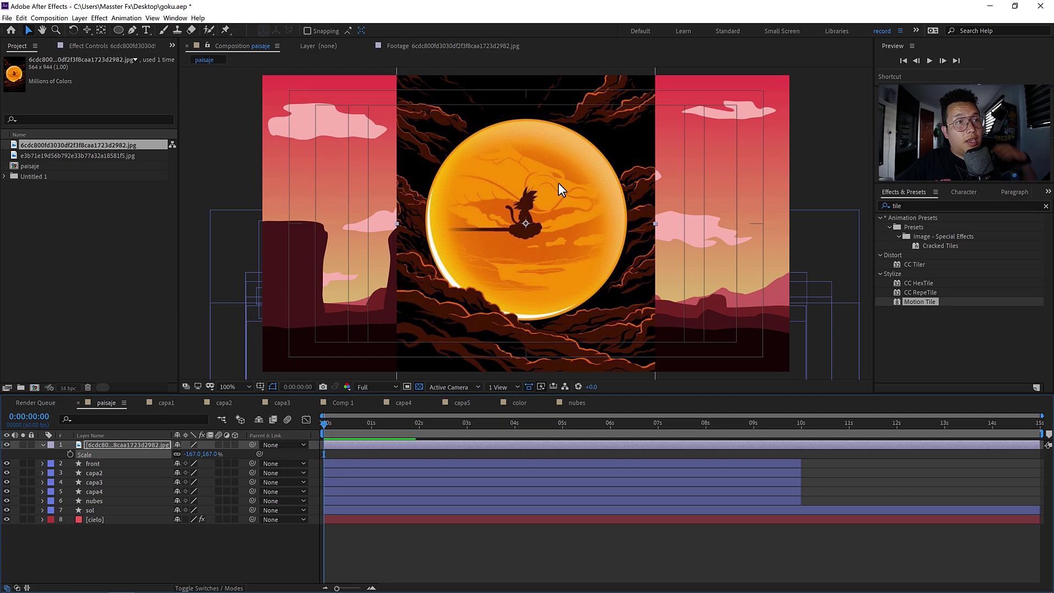
pyautogui.moveTo(528, 219); pyautogui.dragTo(529, 227)
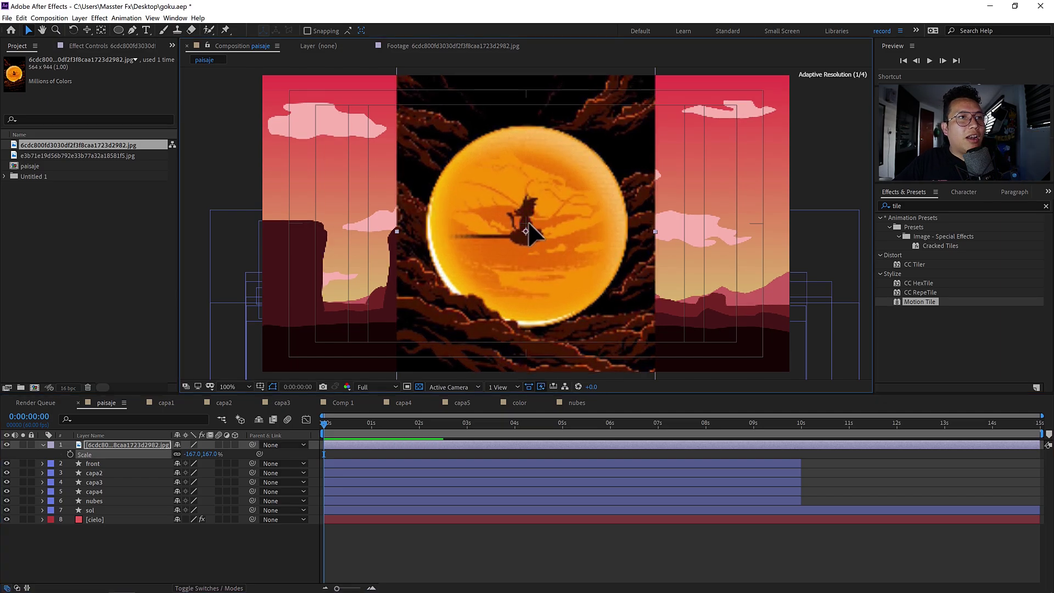
pyautogui.click(225, 386)
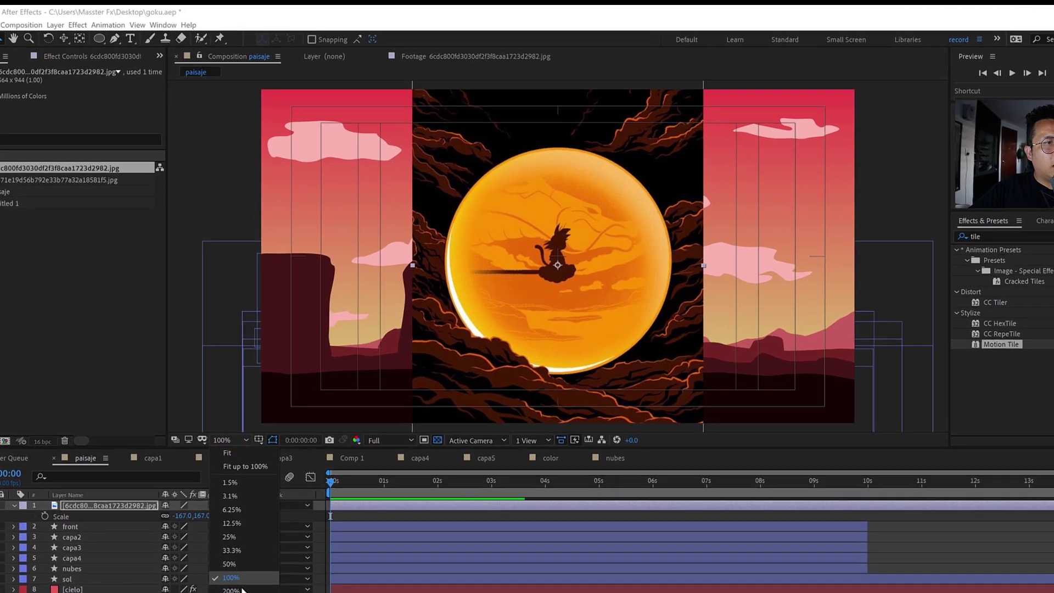
pyautogui.click(236, 533)
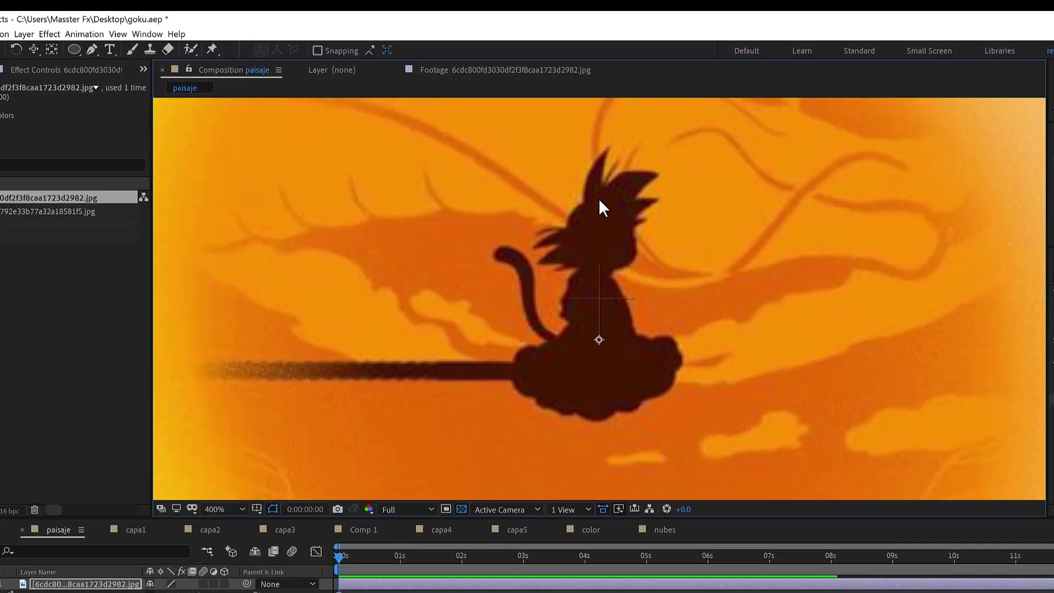
# With nothing selected, start a Pen-tool shape tracing Goku's hair outline.
pyautogui.click(95, 51)
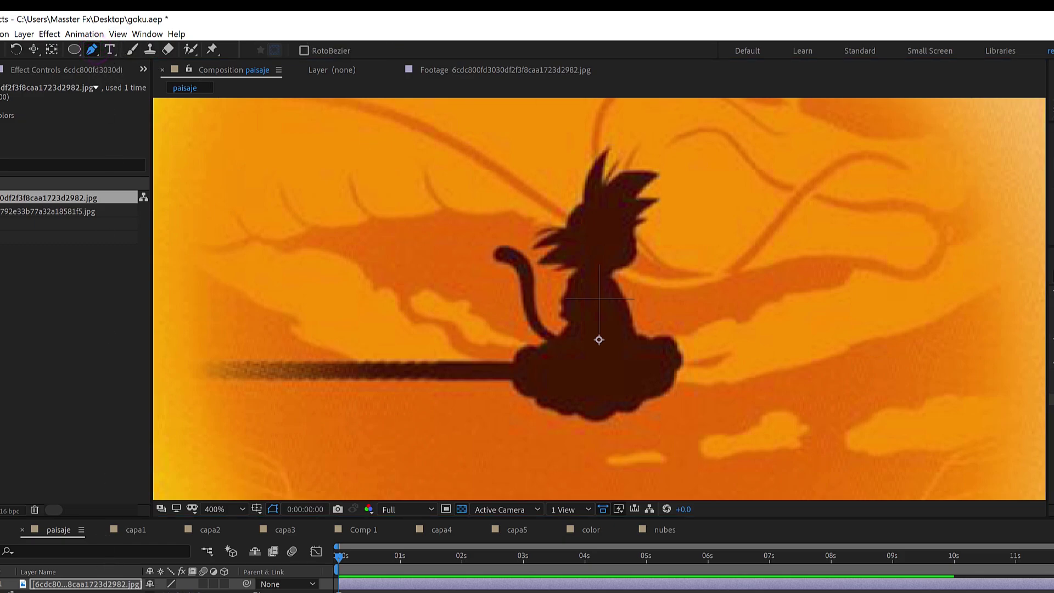
pyautogui.press('F2')
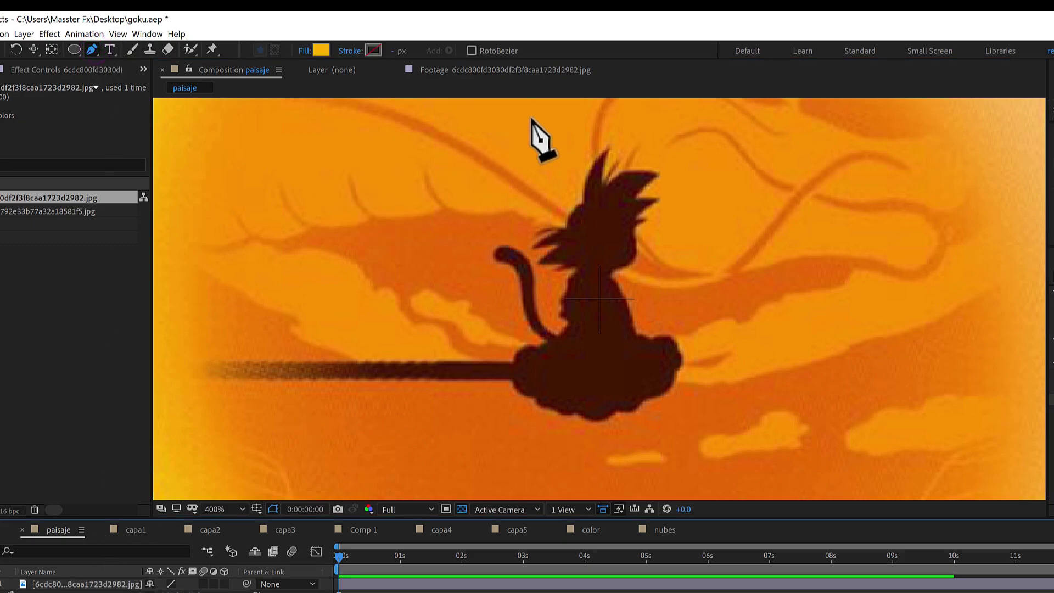
pyautogui.moveTo(585, 177); pyautogui.dragTo(608, 154)
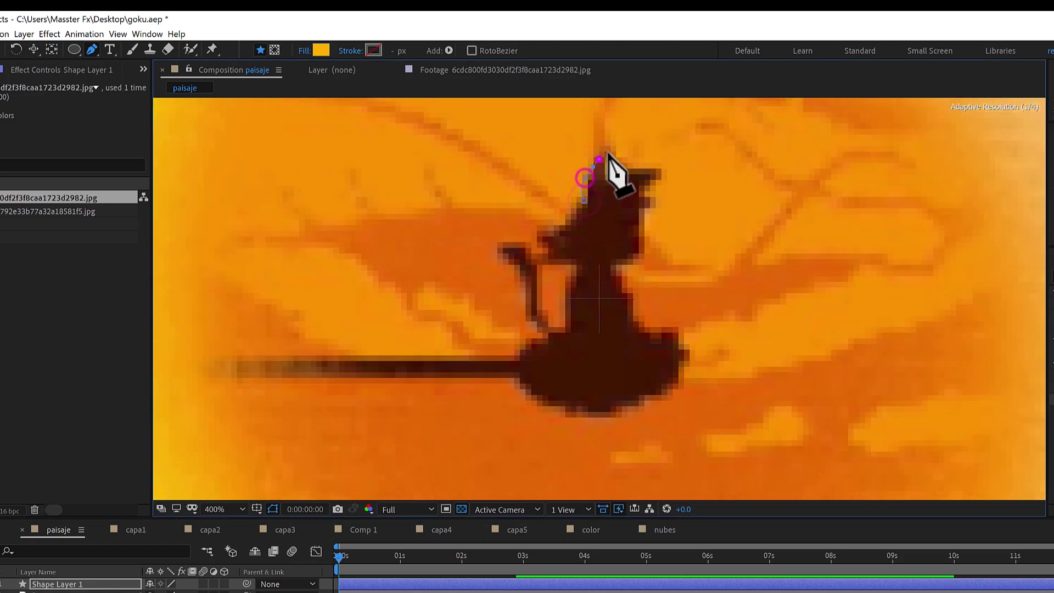
pyautogui.click(609, 147)
pyautogui.click(606, 177)
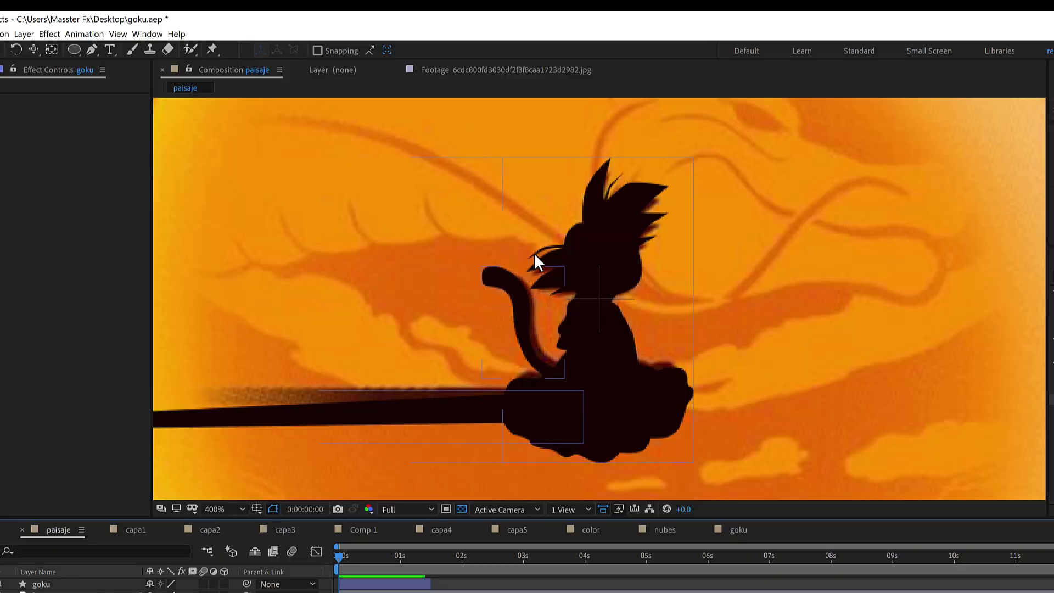
pyautogui.click(233, 507)
# Fit the composition in the viewer and delete the Goku reference image layer.
pyautogui.click(243, 525)
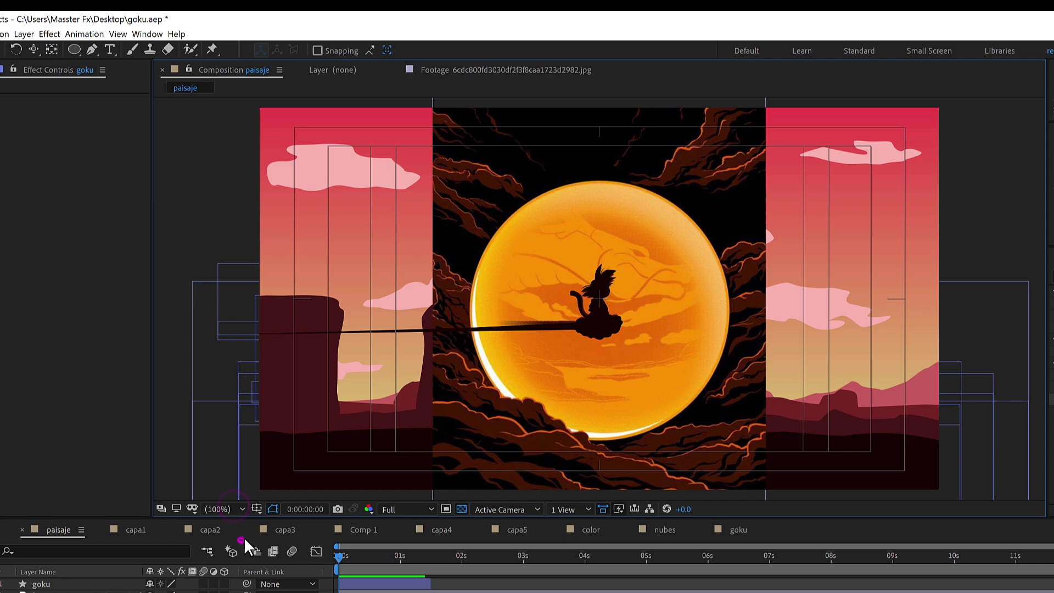
pyautogui.click(232, 506)
pyautogui.click(230, 520)
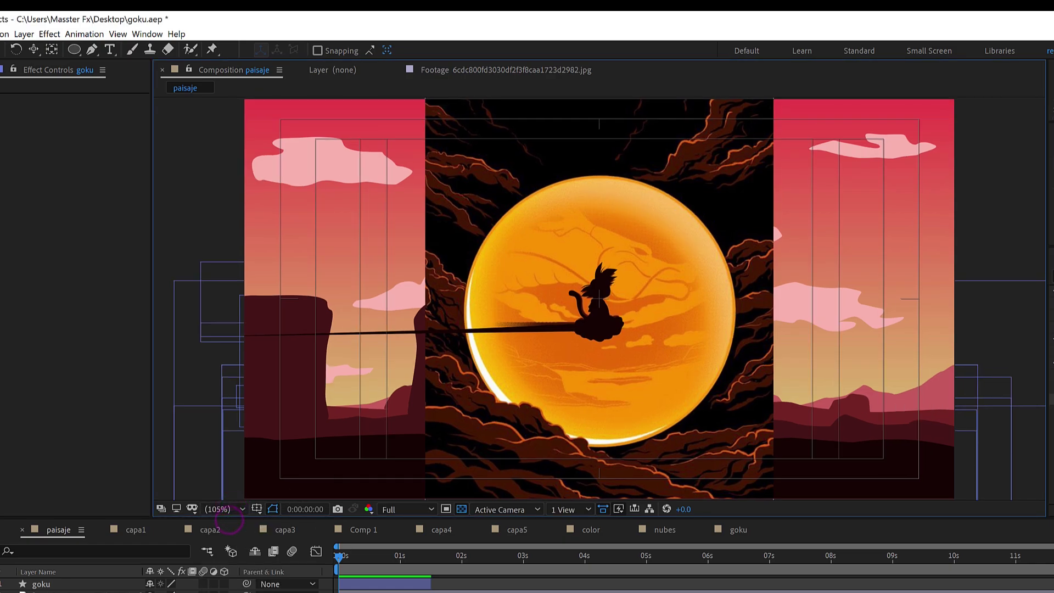
pyautogui.click(494, 460)
pyautogui.press('Delete')
# Move the goku layer below capa4, directly above nubes.
pyautogui.hotkey('ctrl', 'a')
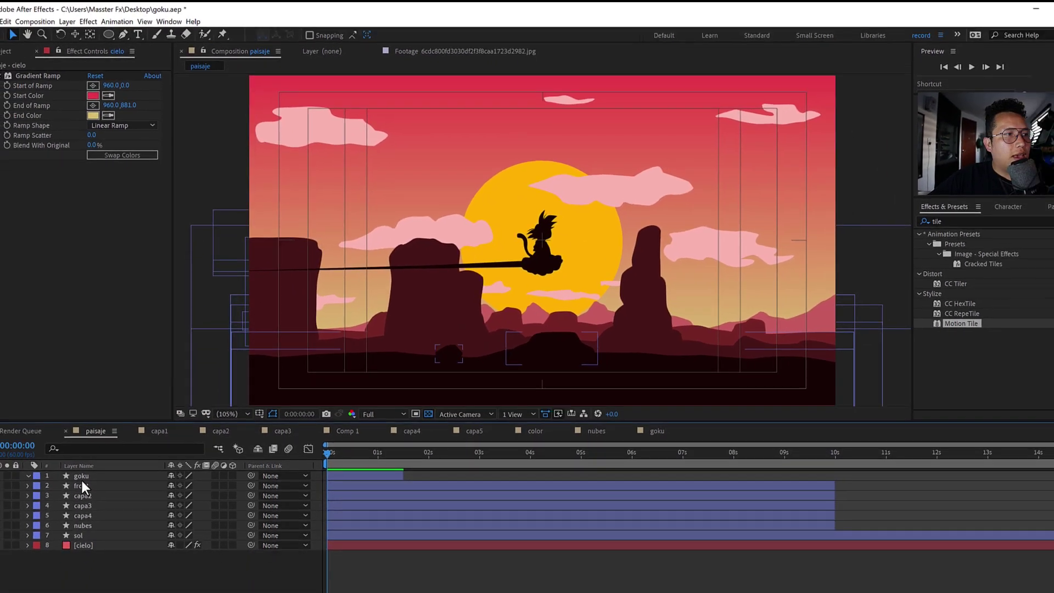
pyautogui.moveTo(93, 444); pyautogui.dragTo(97, 490)
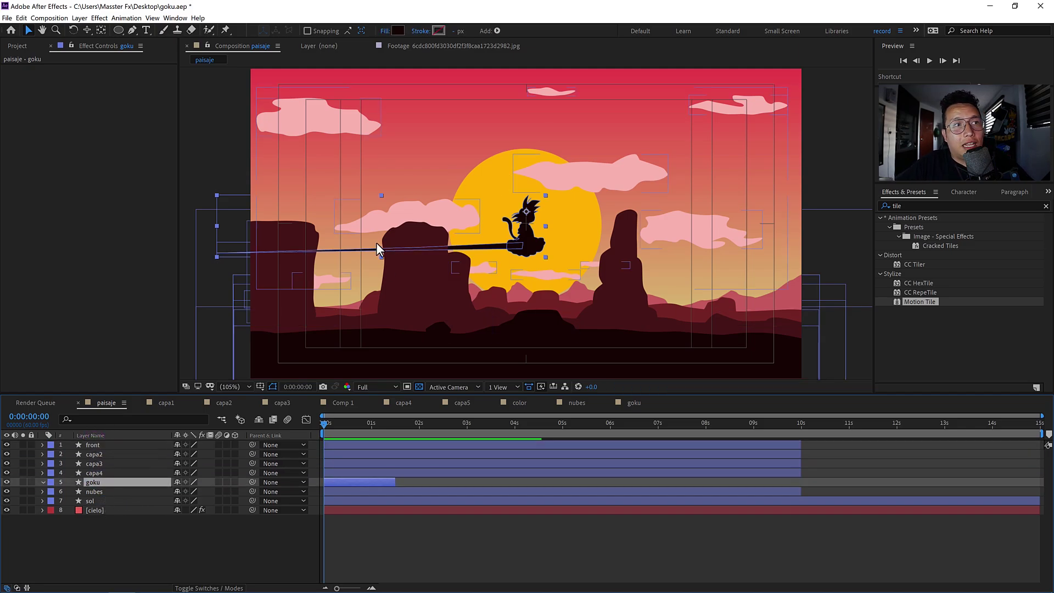
pyautogui.click(188, 555)
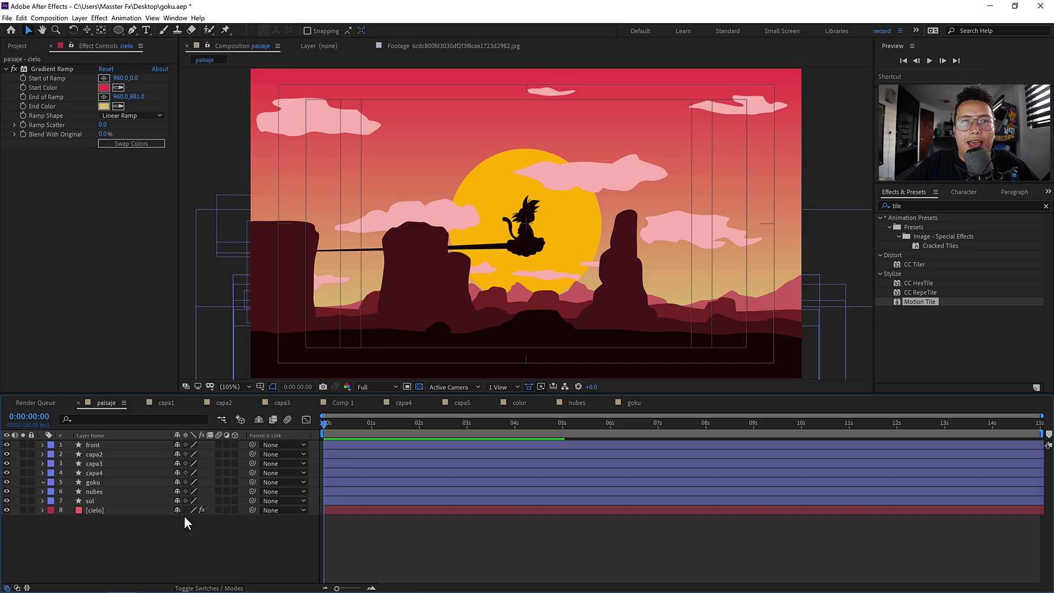
pyautogui.click(96, 445)
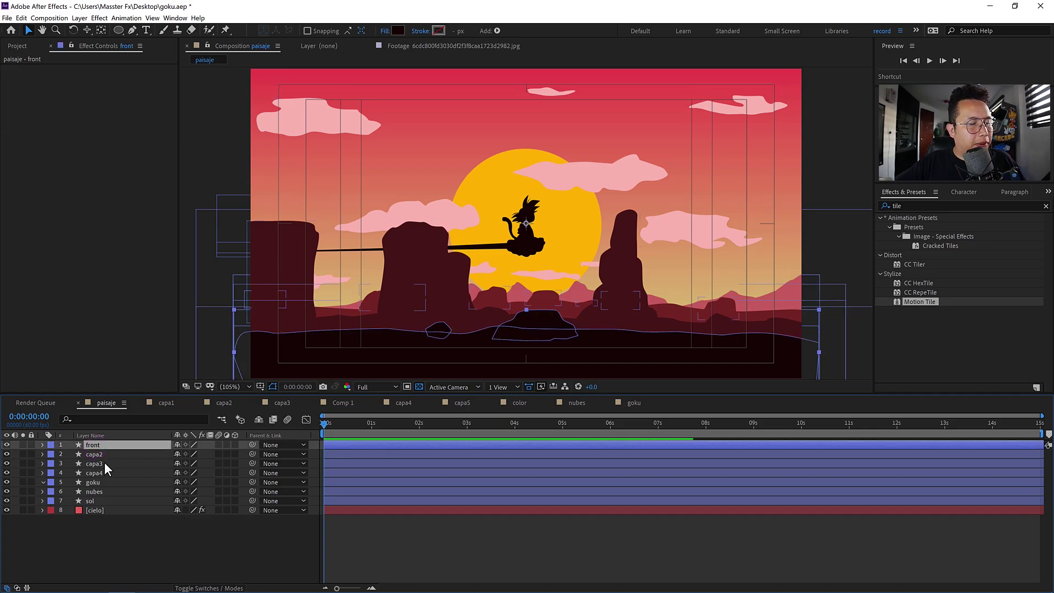
# Pre-compose front into a comp named capa1 without adjusting composition duration.
pyautogui.press('super+space')
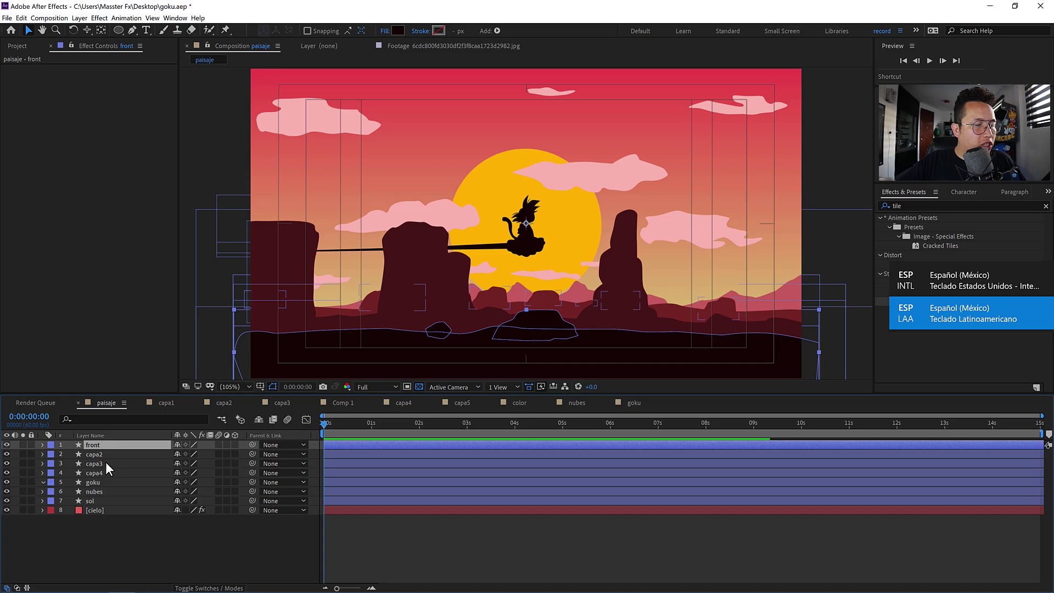
pyautogui.hotkey('ctrl', 'shift', 'c')
pyautogui.moveTo(769, 64); pyautogui.dragTo(653, 105)
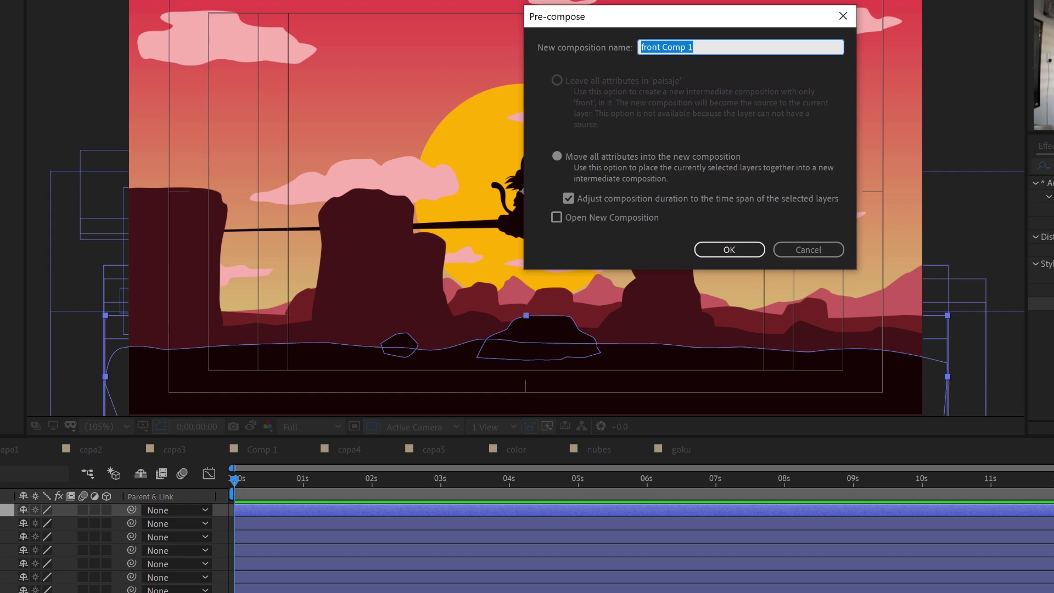
pyautogui.write('capa1')
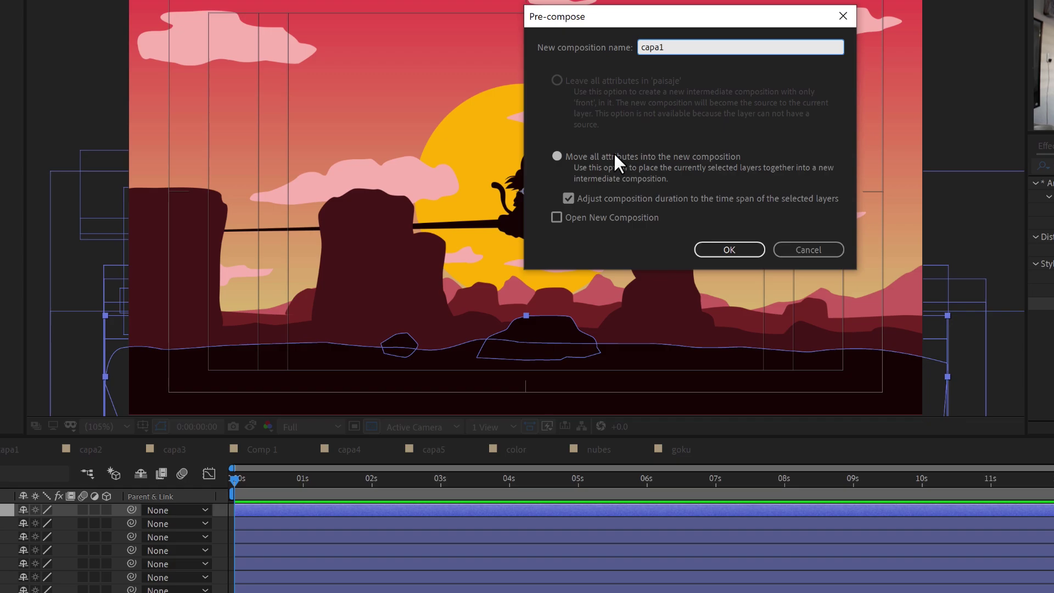
pyautogui.click(586, 198)
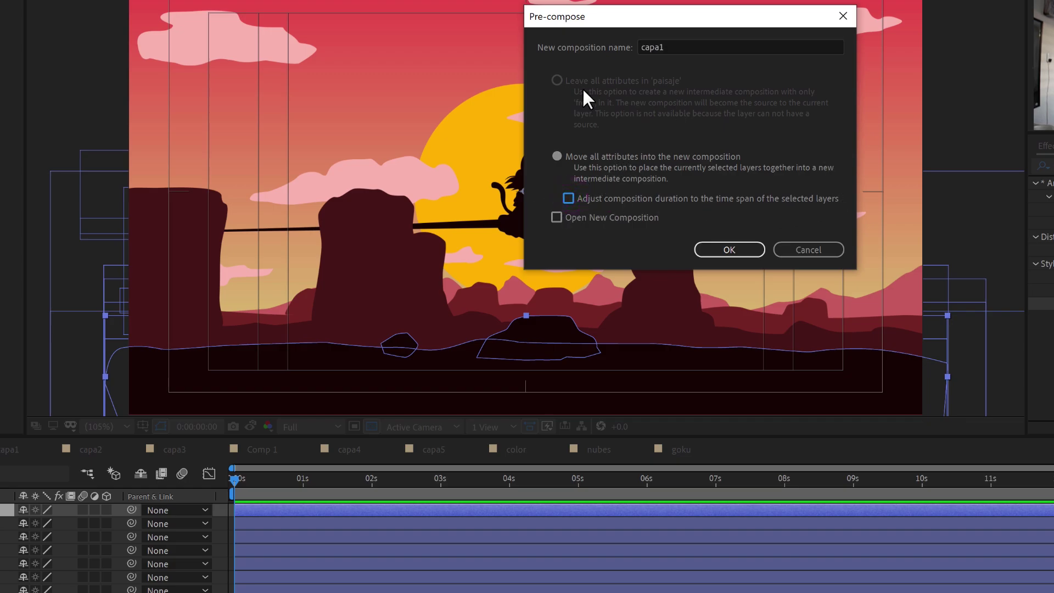
pyautogui.click(736, 253)
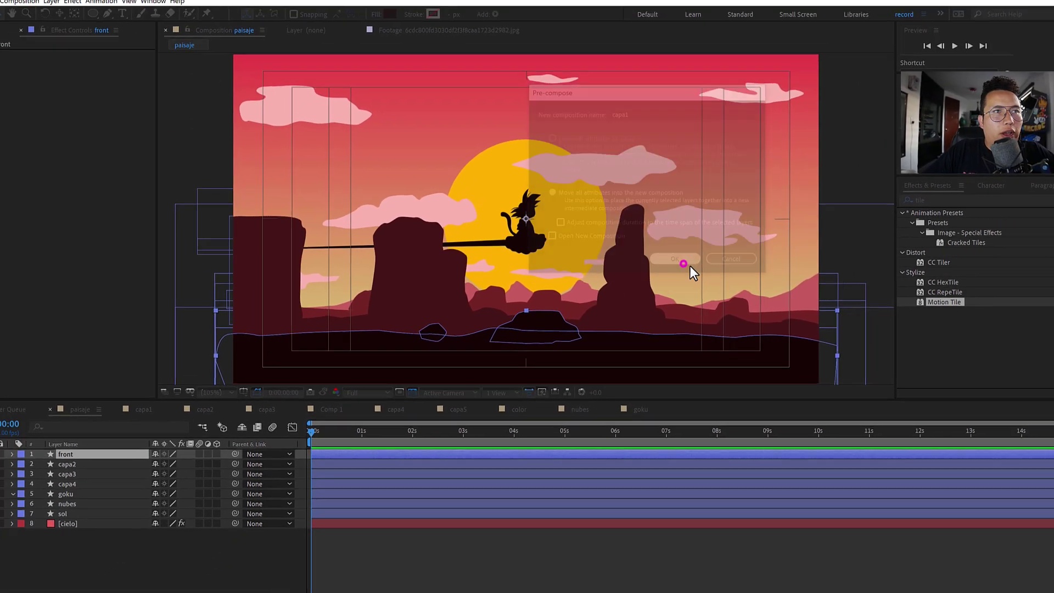
# Pre-compose the capa2 layer into its own comp named capa2.
pyautogui.click(118, 454)
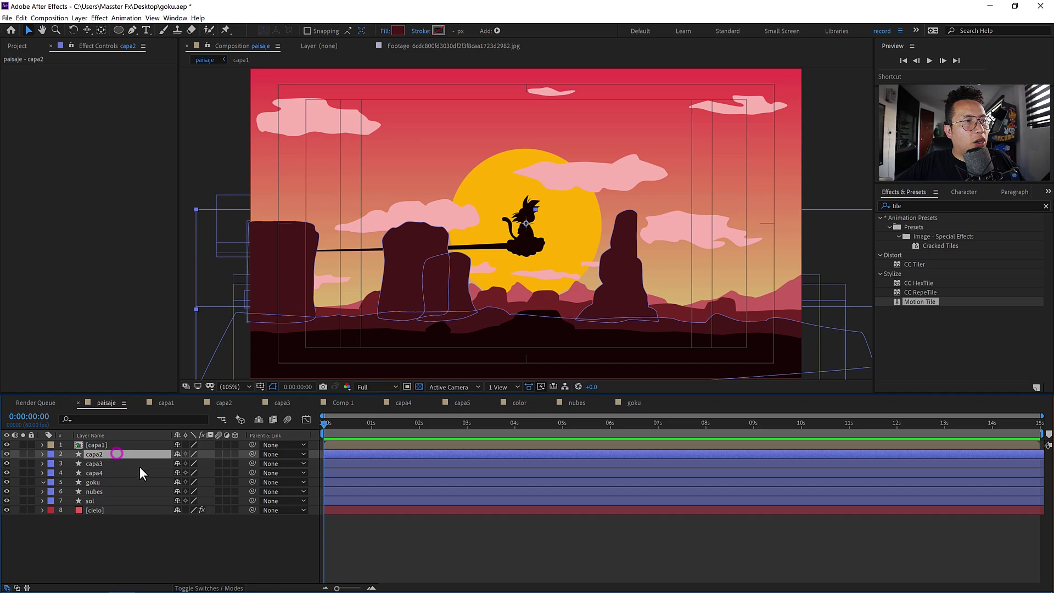
pyautogui.hotkey('ctrl', 'shift', 'c')
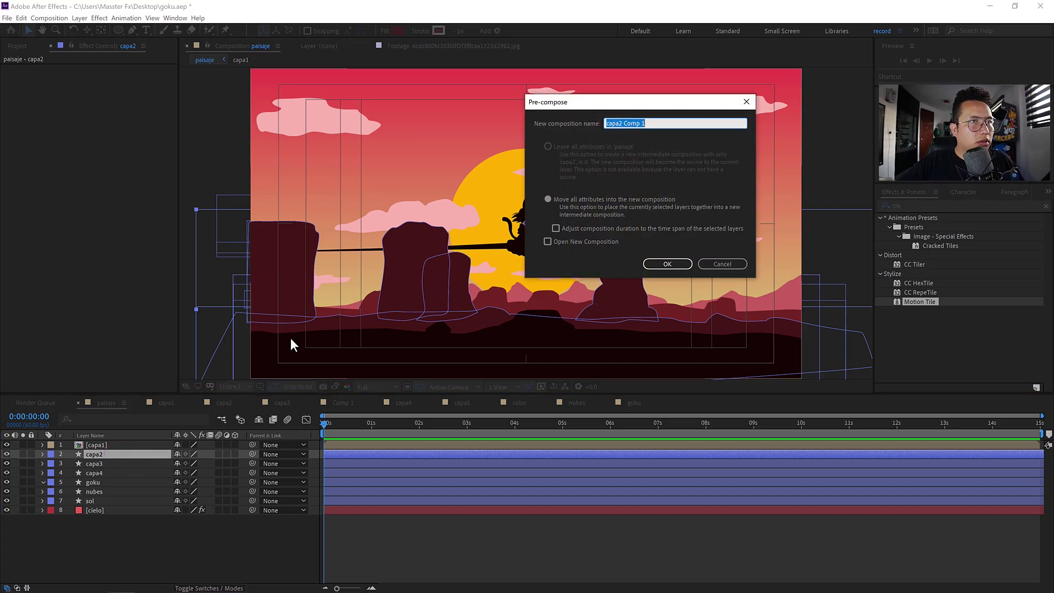
pyautogui.write('capa23')
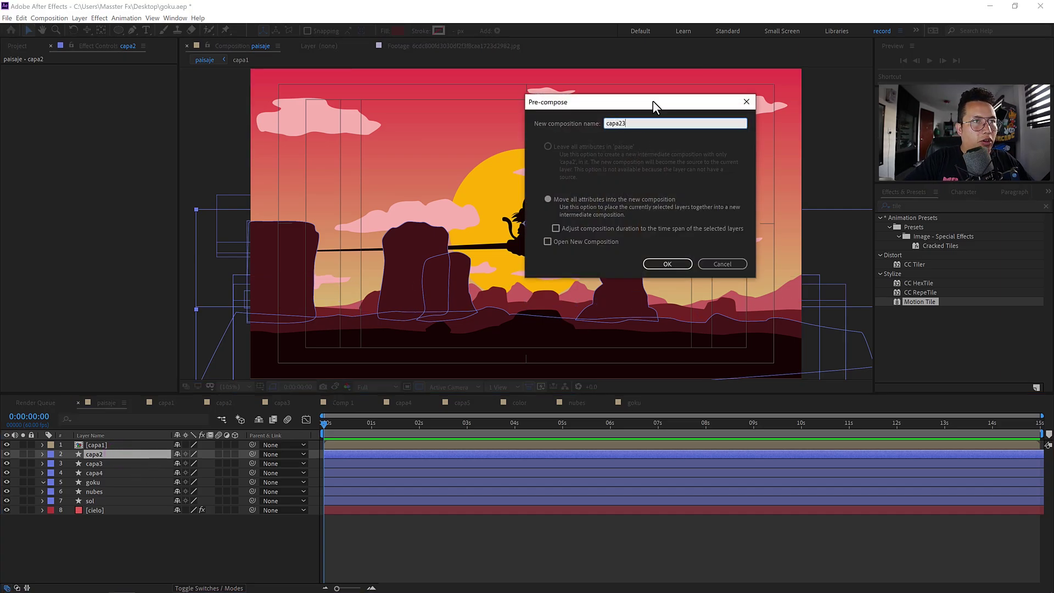
pyautogui.click(671, 265)
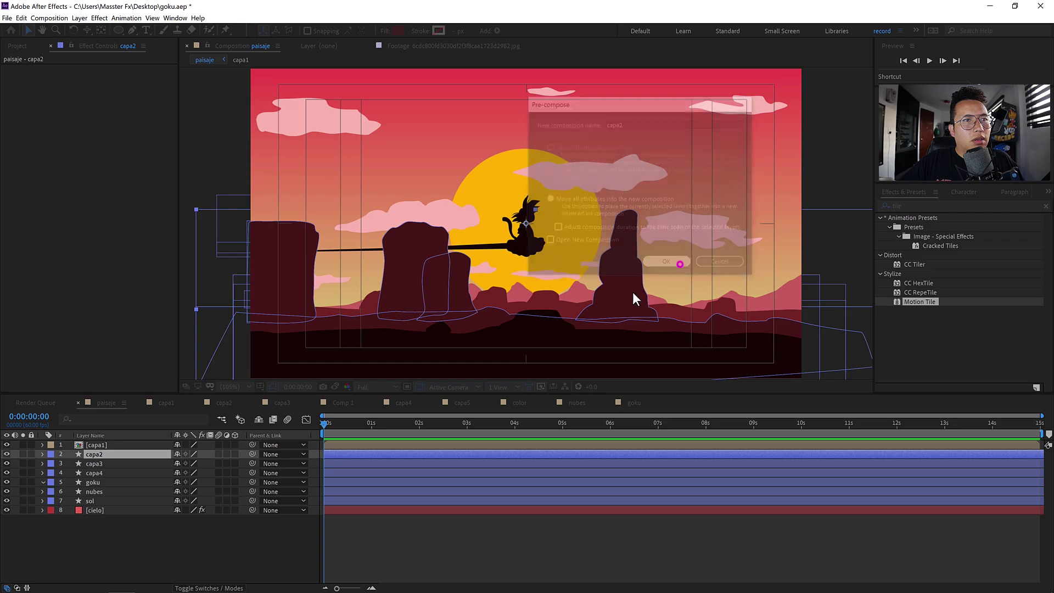
pyautogui.click(108, 464)
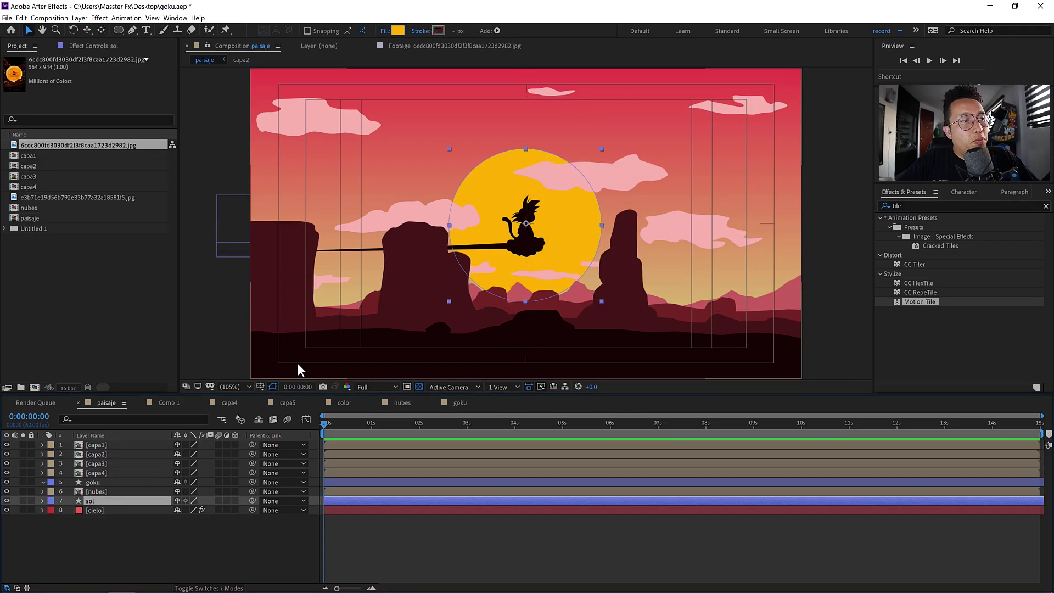
# Select timeline layers in turn, from goku and cielo to capa1 through capa4.
pyautogui.click(93, 482)
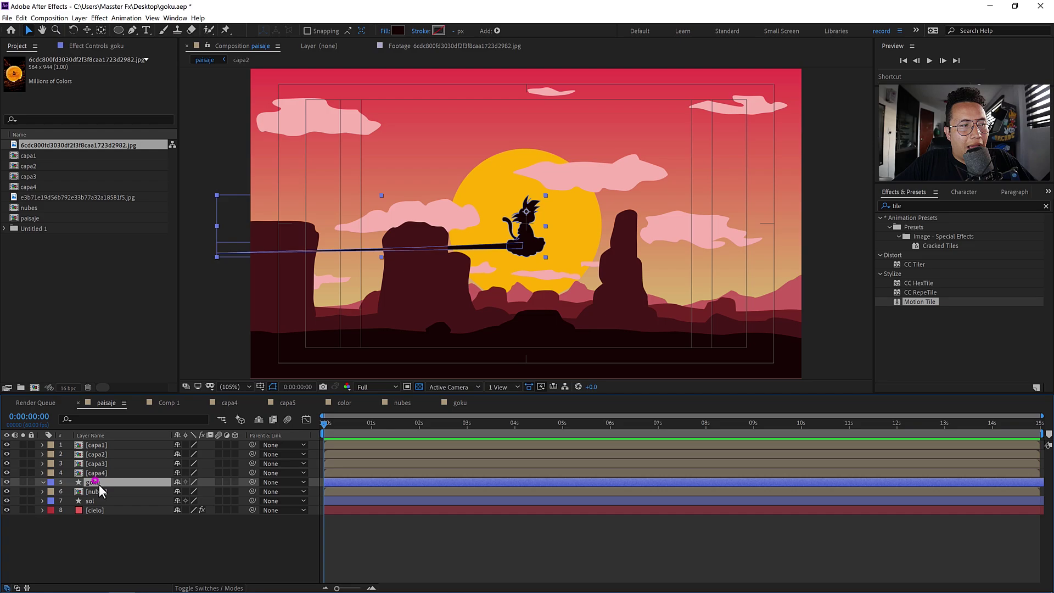
pyautogui.click(96, 500)
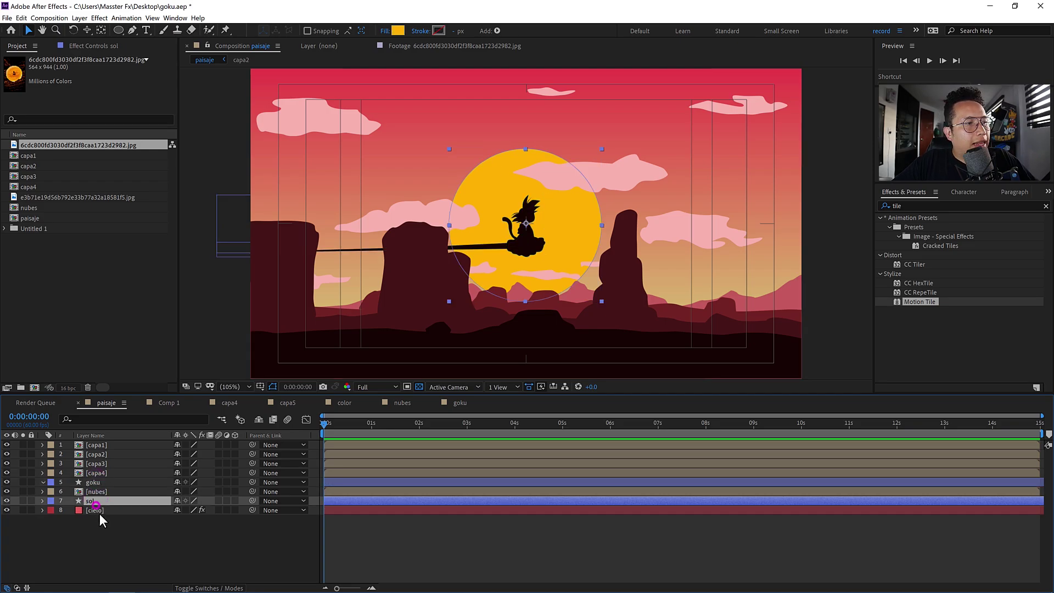
pyautogui.click(99, 512)
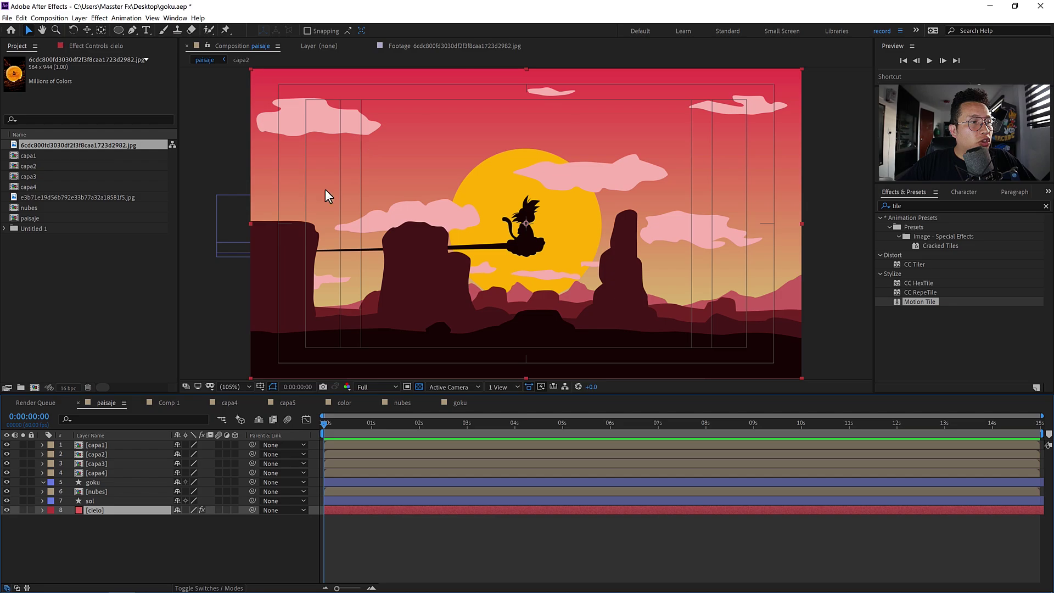
pyautogui.click(113, 490)
pyautogui.click(113, 473)
pyautogui.click(114, 446)
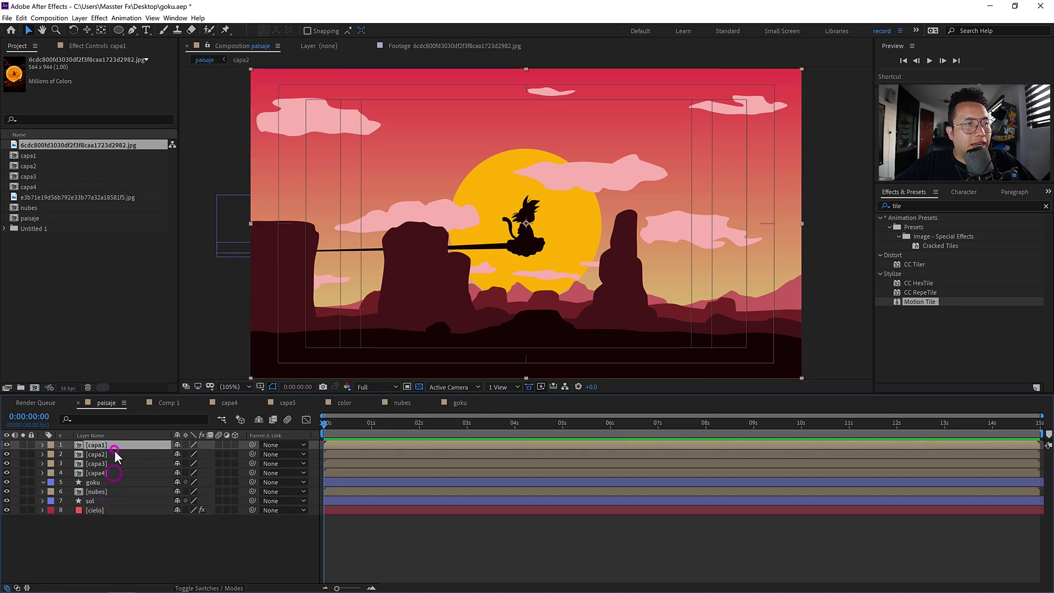
pyautogui.click(112, 454)
pyautogui.click(112, 465)
pyautogui.click(114, 473)
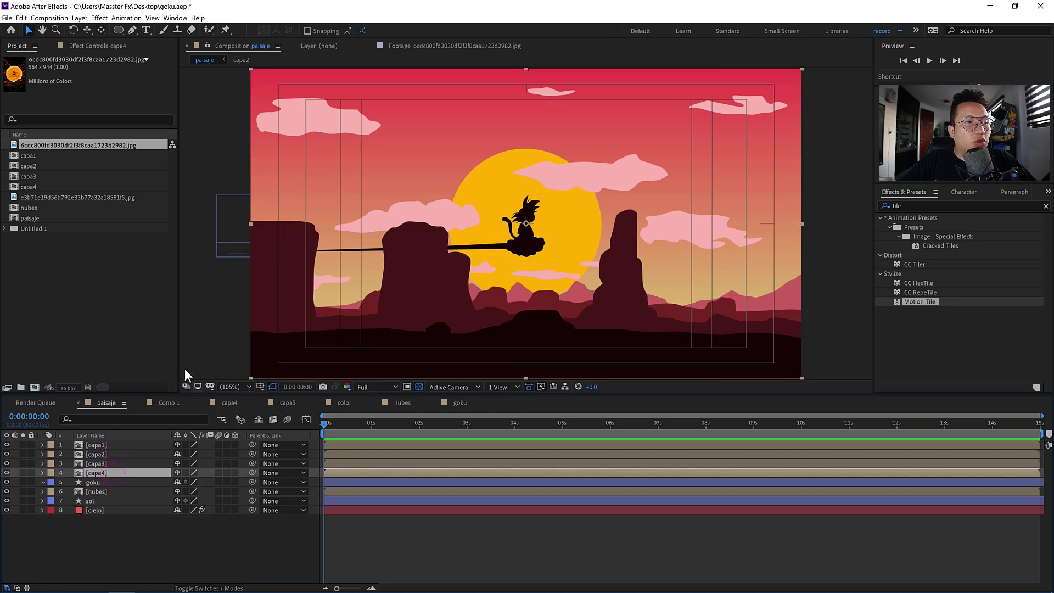
# Make capa1, capa2, capa3, capa4 and nubes 3D layers and clear the effects search.
pyautogui.click(235, 445)
pyautogui.click(235, 455)
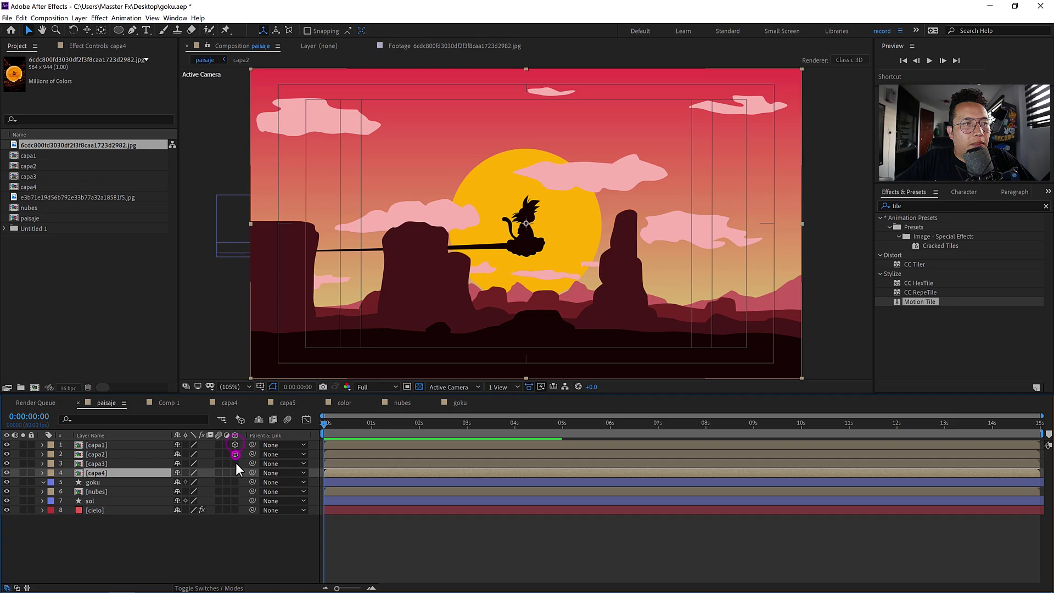
pyautogui.click(236, 463)
pyautogui.click(235, 473)
pyautogui.click(235, 491)
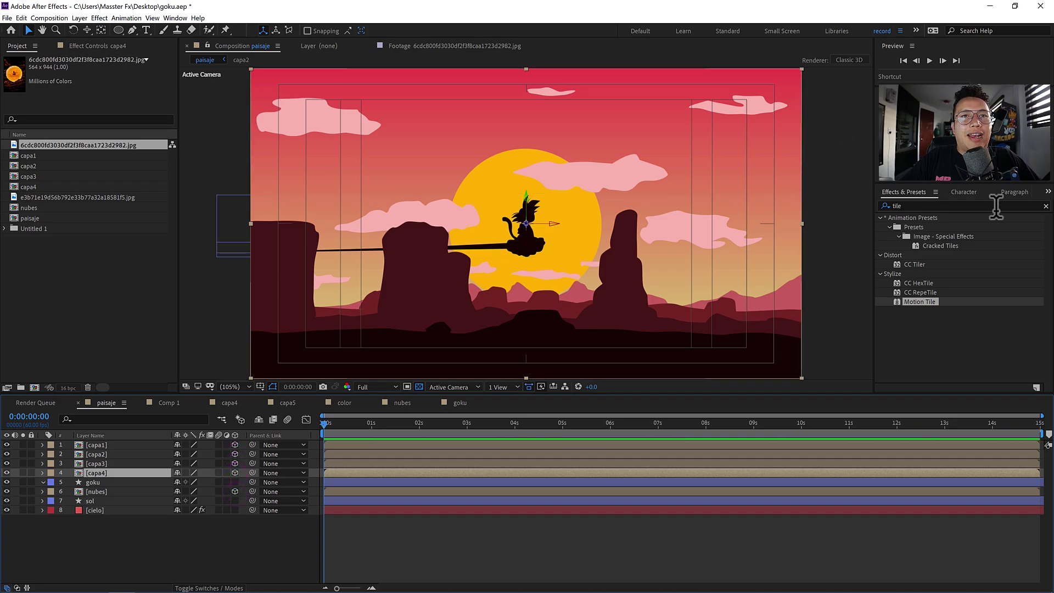
pyautogui.click(1046, 207)
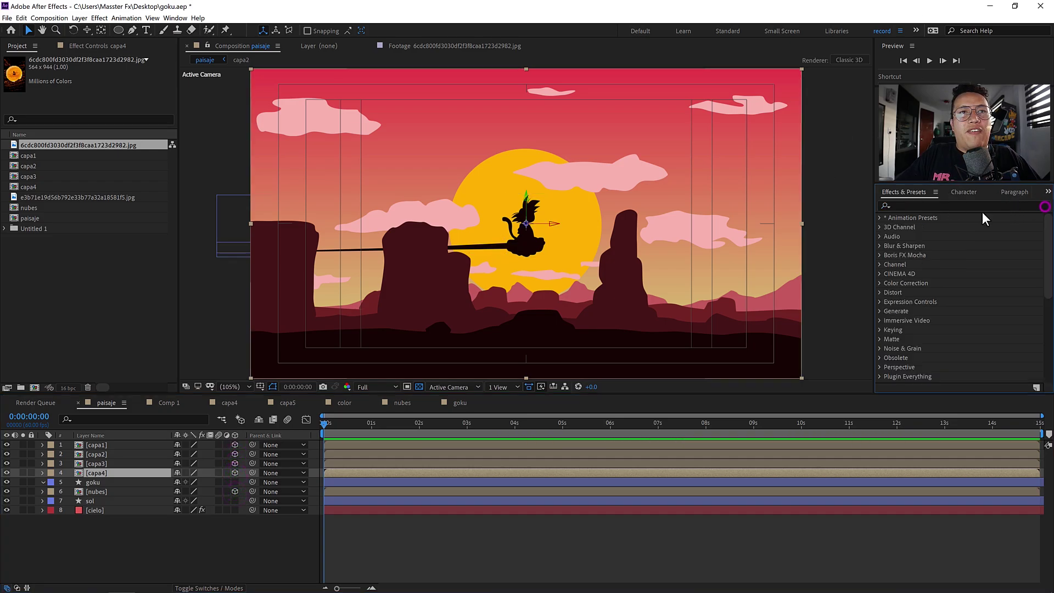
# Search effects for 'tile' and apply Motion Tile to capa1.
pyautogui.click(907, 205)
pyautogui.write('tile')
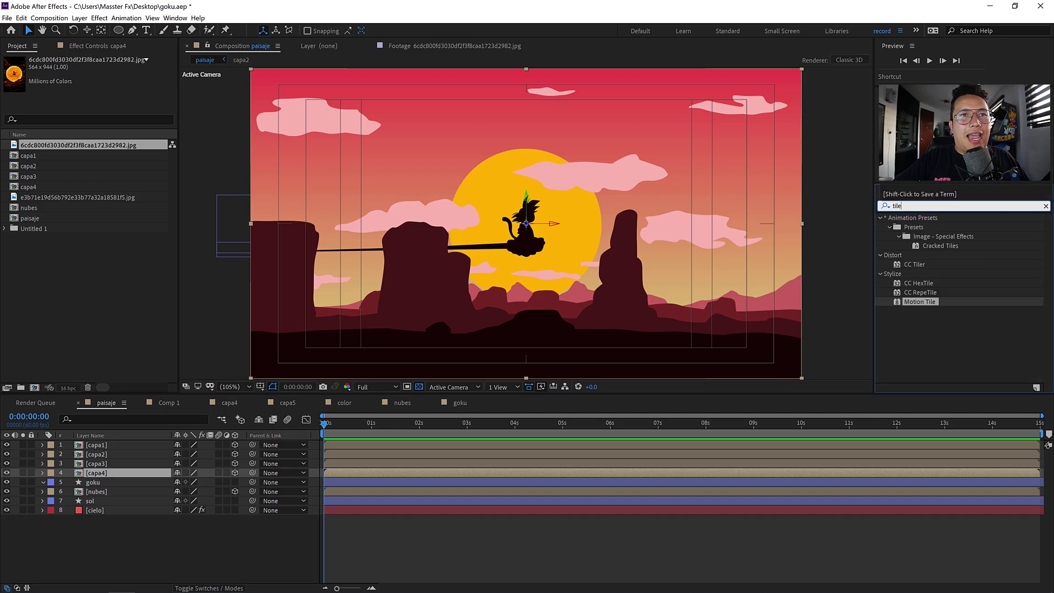
pyautogui.click(928, 301)
pyautogui.moveTo(928, 301); pyautogui.dragTo(101, 446)
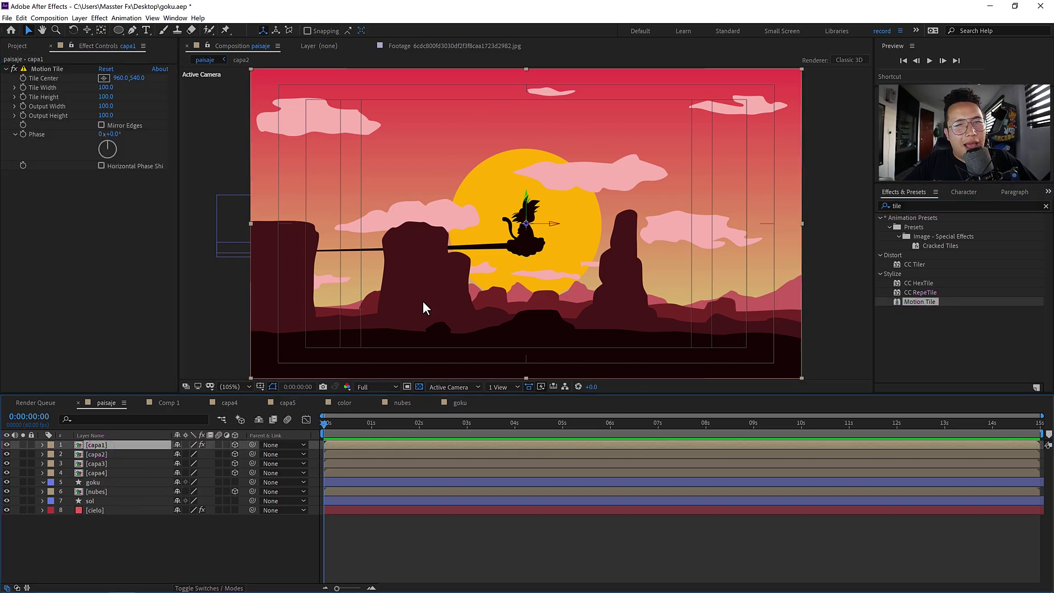
# Set Motion Tile's Output Width to 500 and turn on Mirror Edges.
pyautogui.click(106, 106)
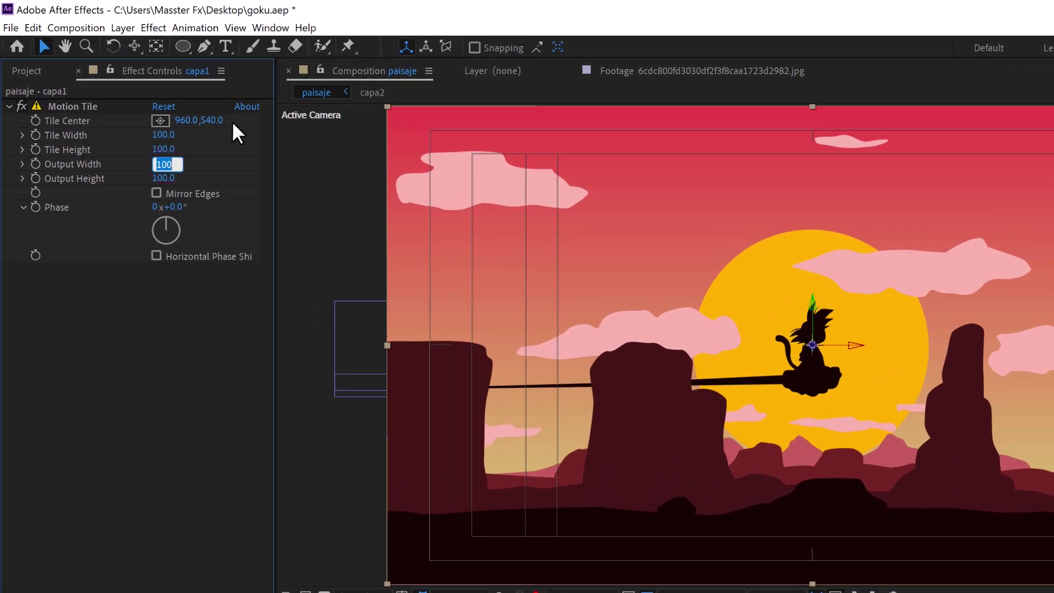
pyautogui.write('500')
pyautogui.click(89, 337)
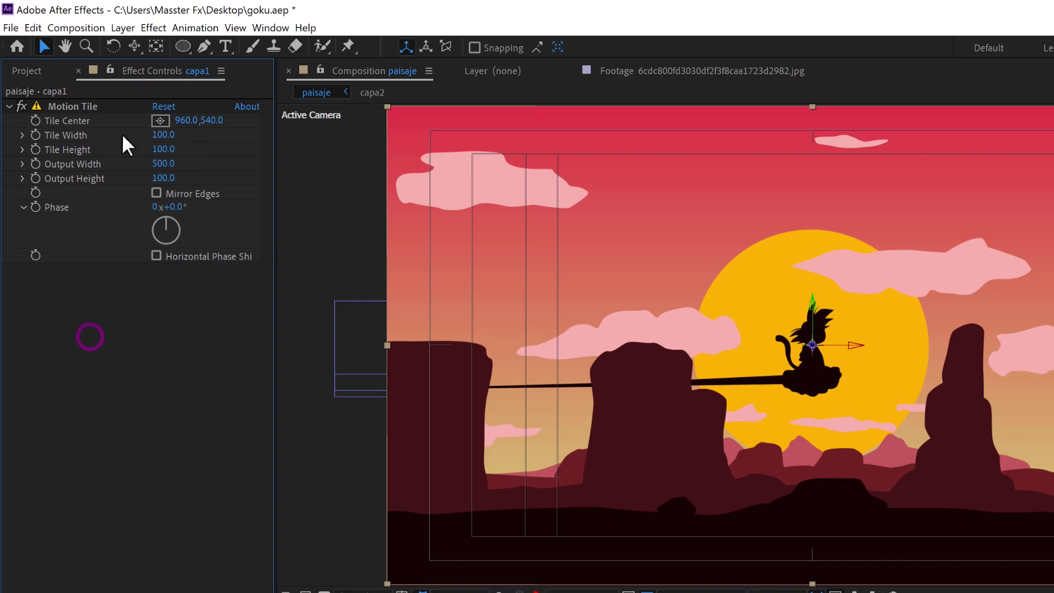
pyautogui.click(49, 69)
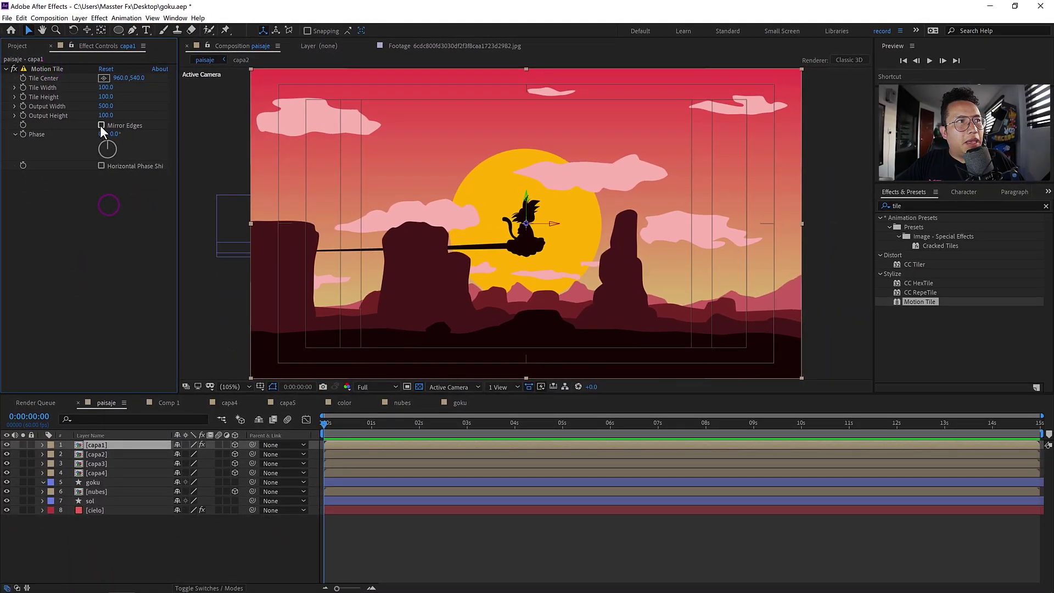
pyautogui.click(101, 126)
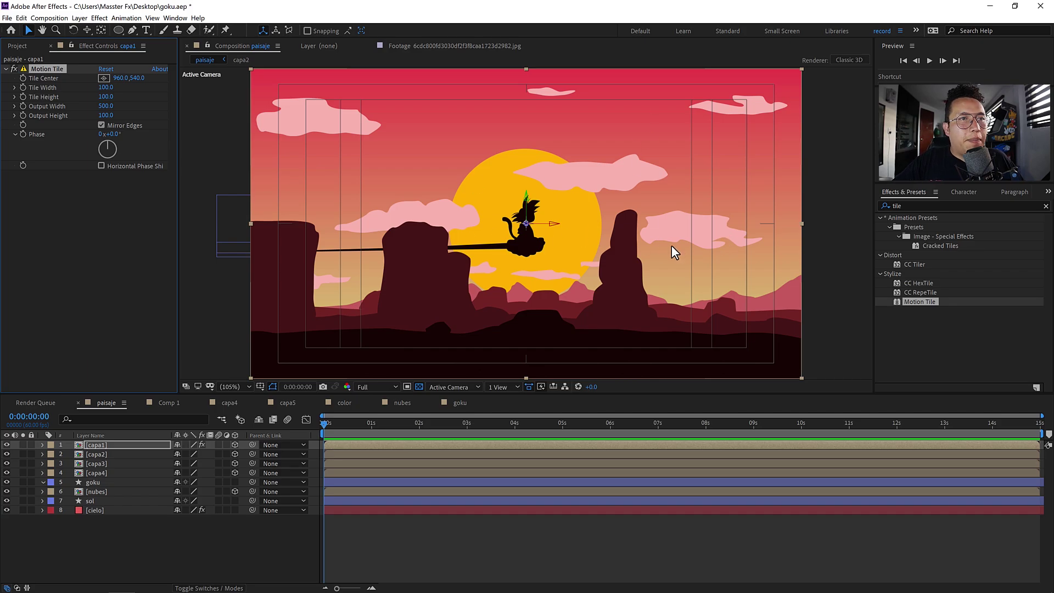
pyautogui.moveTo(675, 252); pyautogui.dragTo(265, 235)
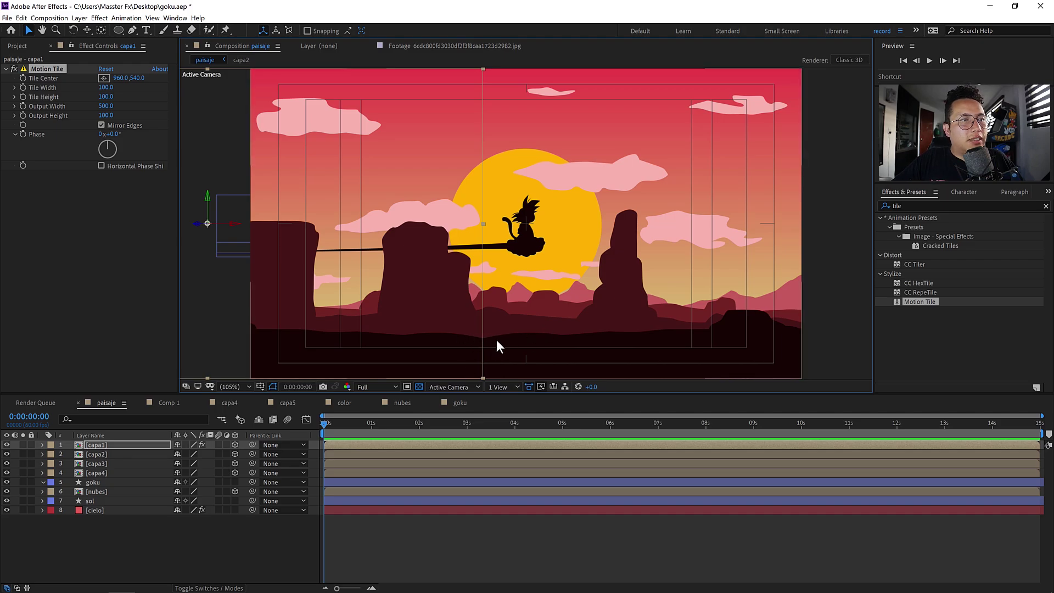
pyautogui.click(101, 125)
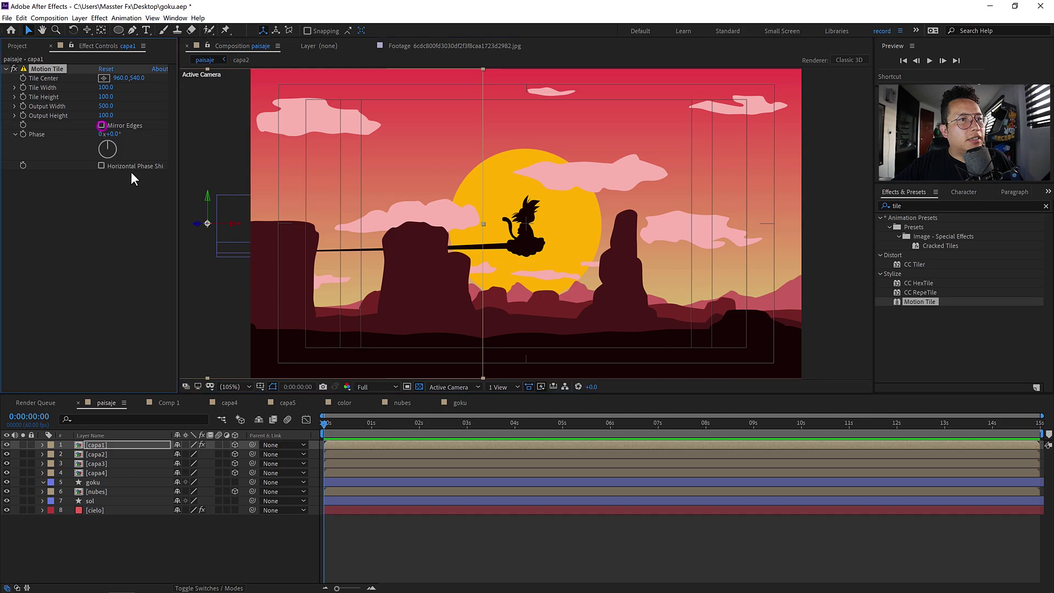
pyautogui.click(199, 519)
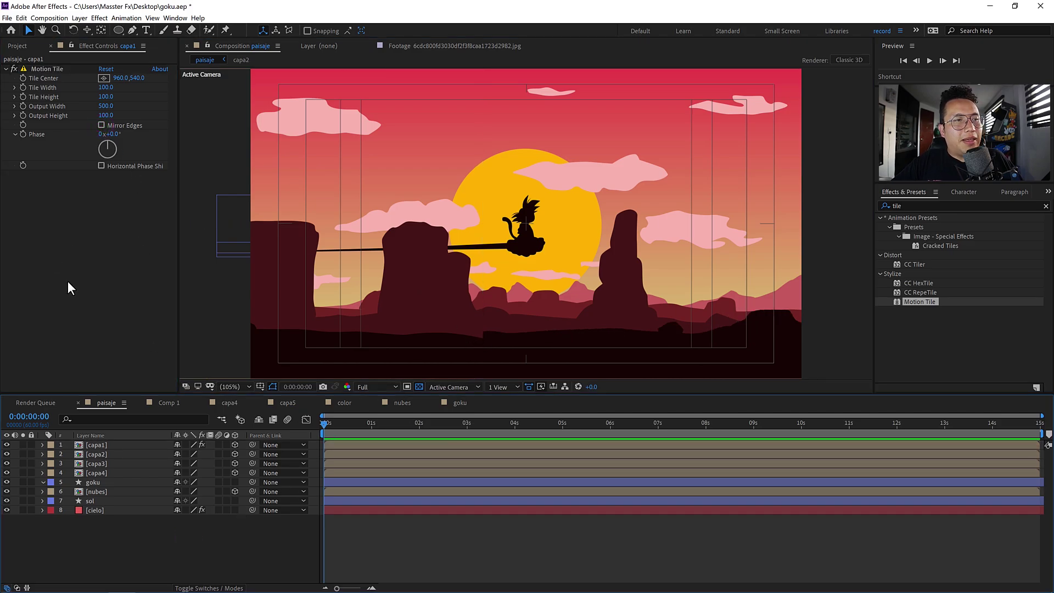
pyautogui.click(101, 125)
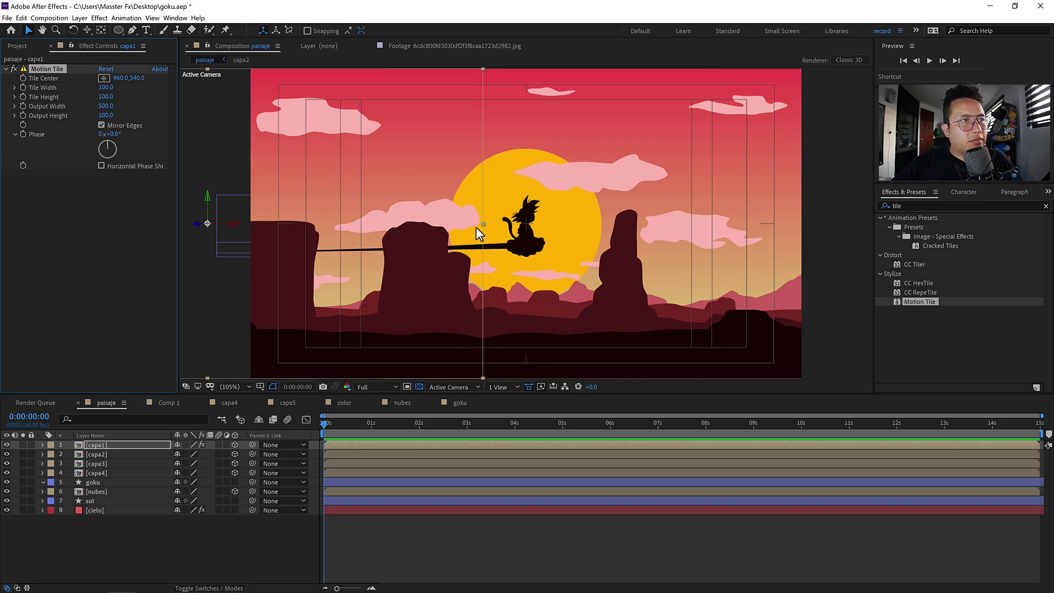
pyautogui.hotkey('ctrl', 'z')
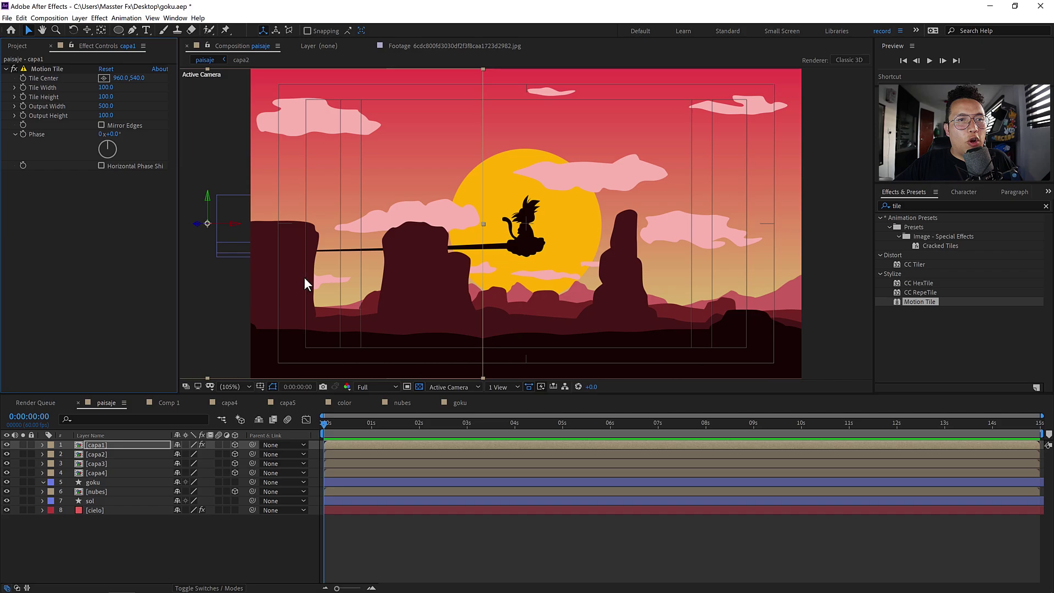
pyautogui.press('F2')
pyautogui.hotkey('ctrl', 'shift', 'z')
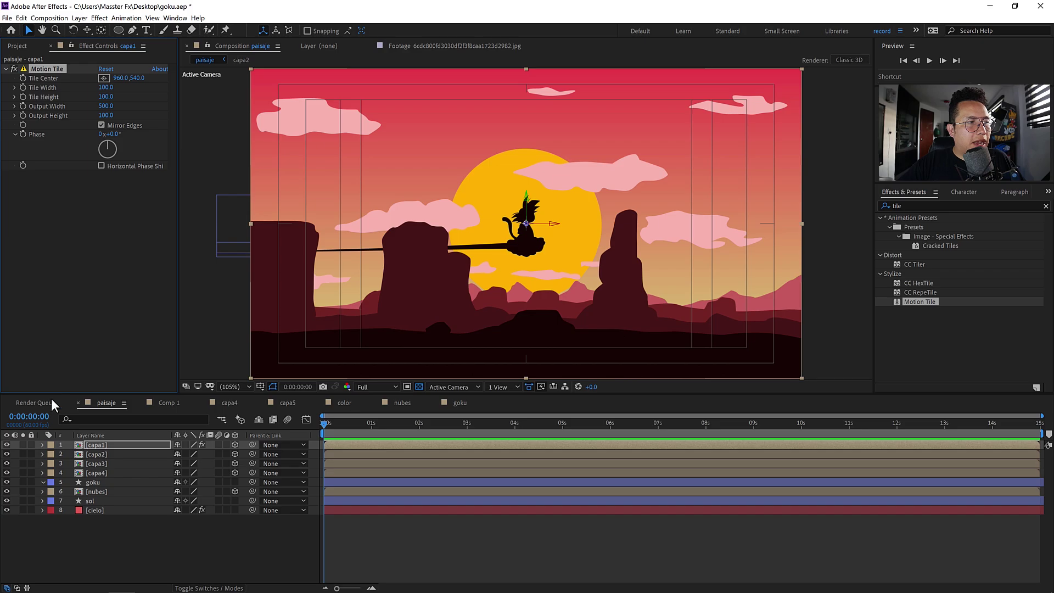
# Paste the copied Motion Tile onto capa2 through capa4 and onto nubes.
pyautogui.click(102, 453)
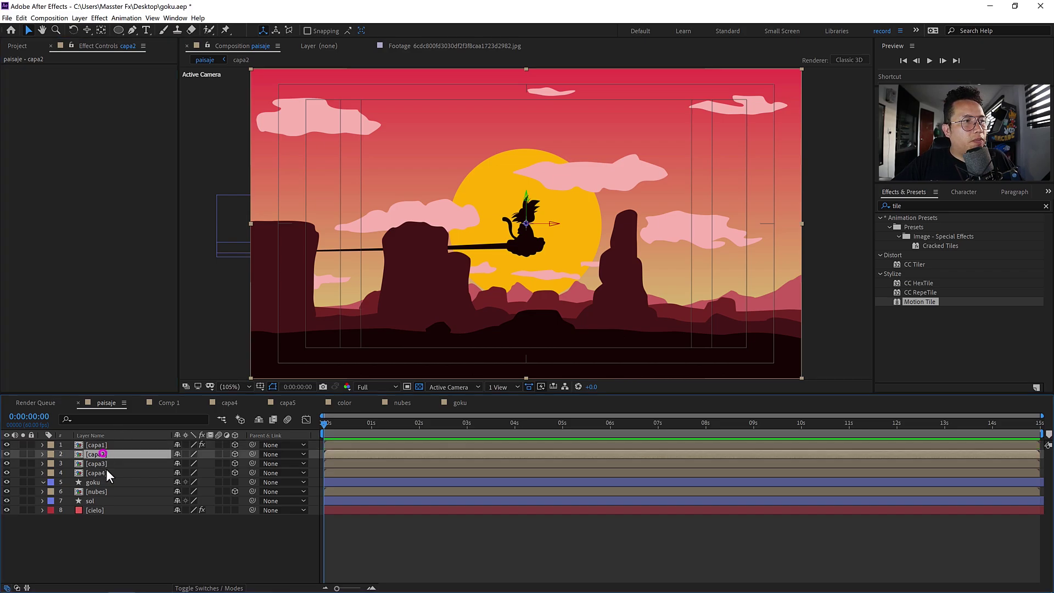
pyautogui.keyDown('shift'); pyautogui.click(109, 473); pyautogui.keyUp('shift')
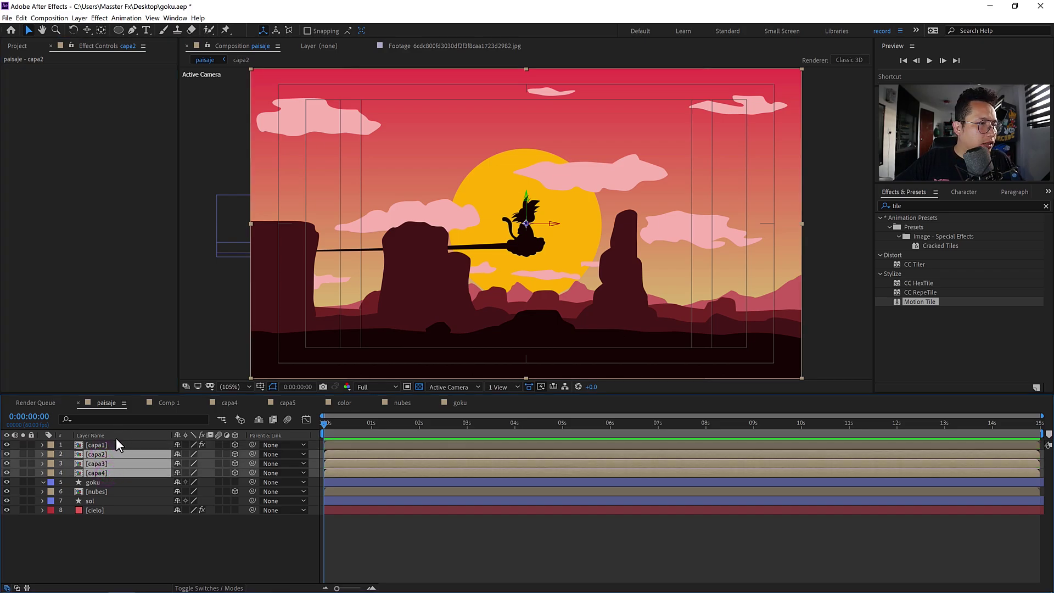
pyautogui.hotkey('ctrl', 'v')
pyautogui.click(105, 492)
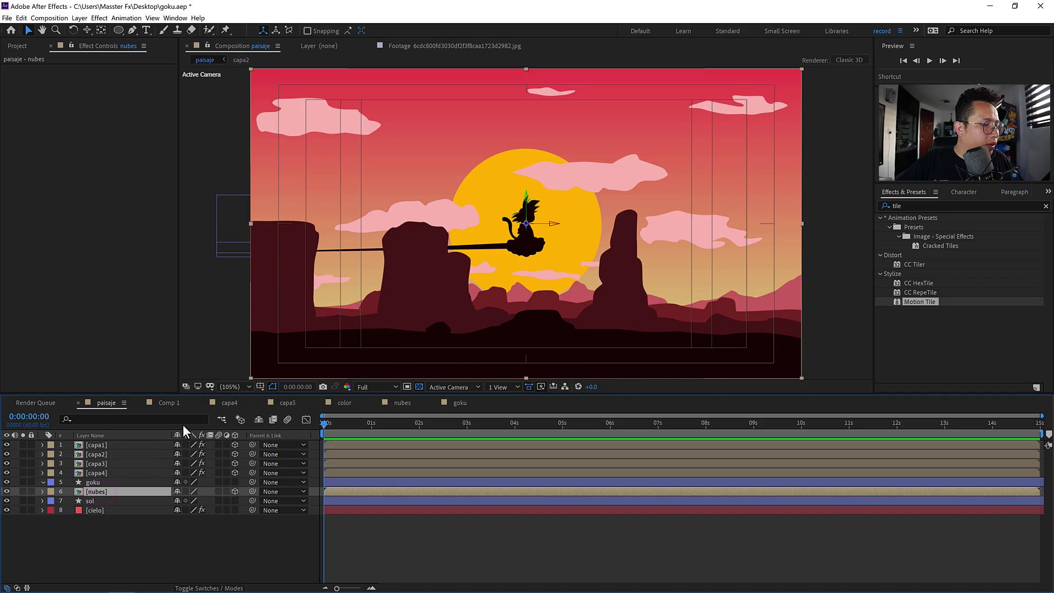
pyautogui.hotkey('ctrl', 'v')
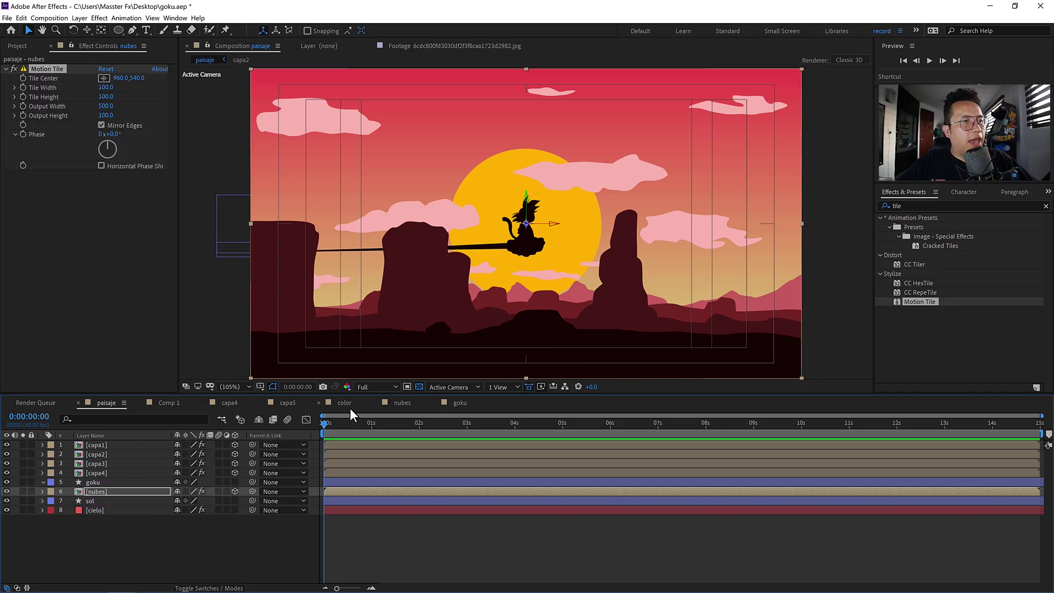
pyautogui.click(191, 547)
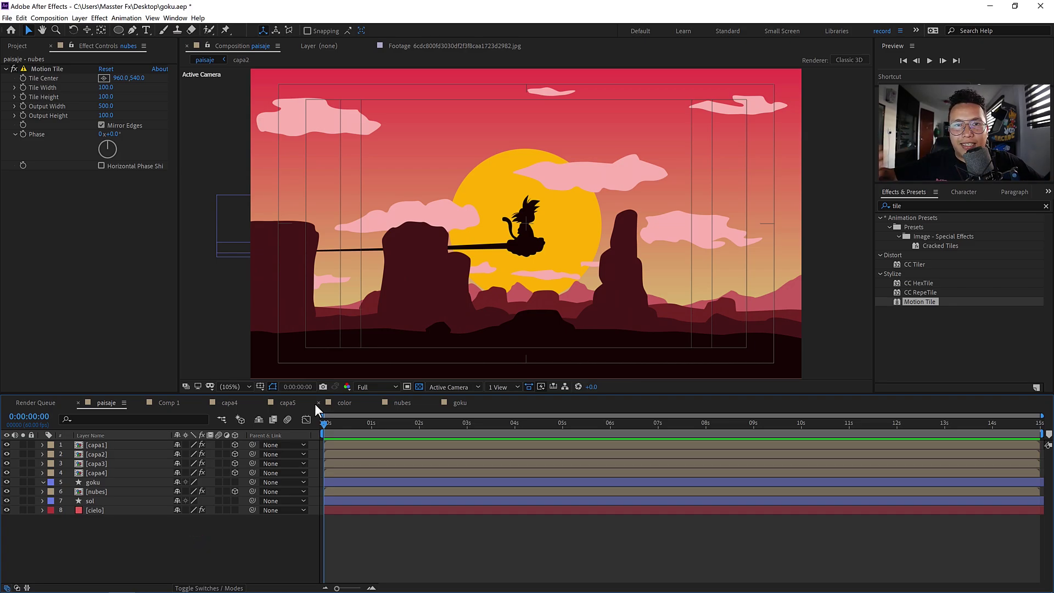
pyautogui.click(109, 449)
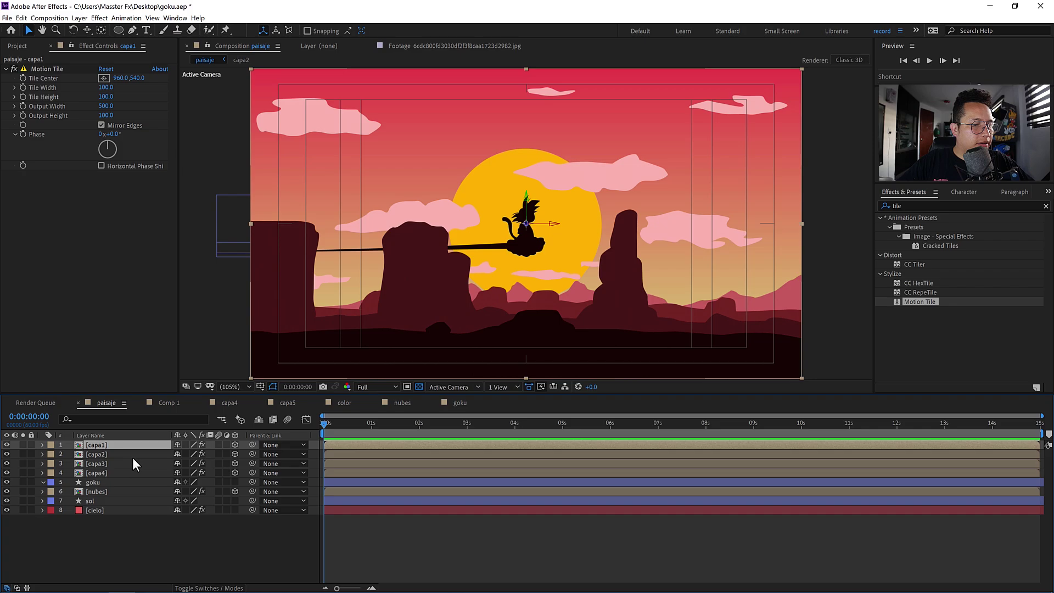
# Push capa1 back to Z position -1000 and scale it down to 64%.
pyautogui.press('p')
pyautogui.write('-1000')
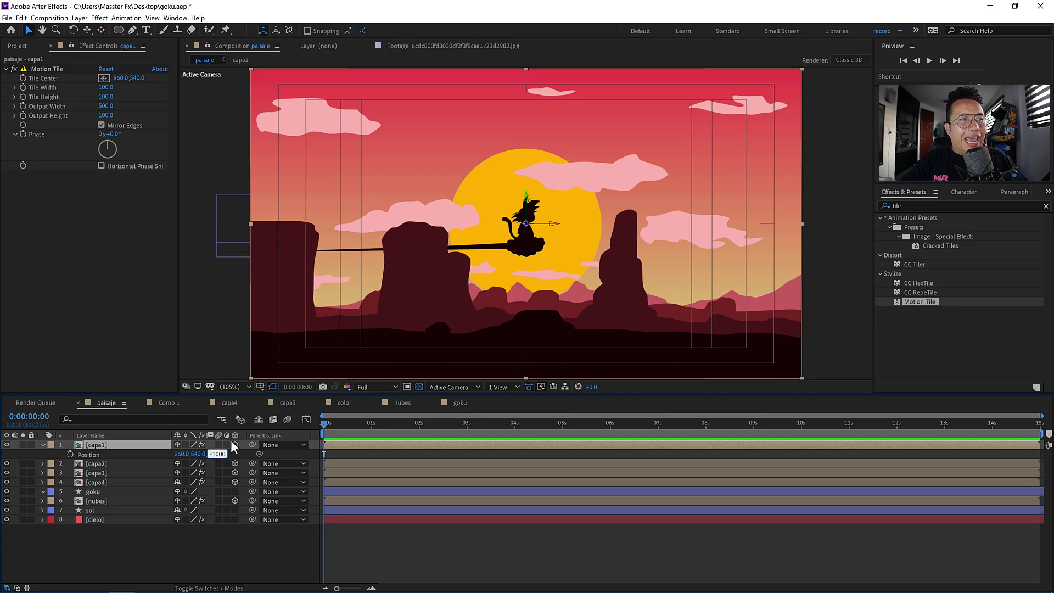
pyautogui.press('Return')
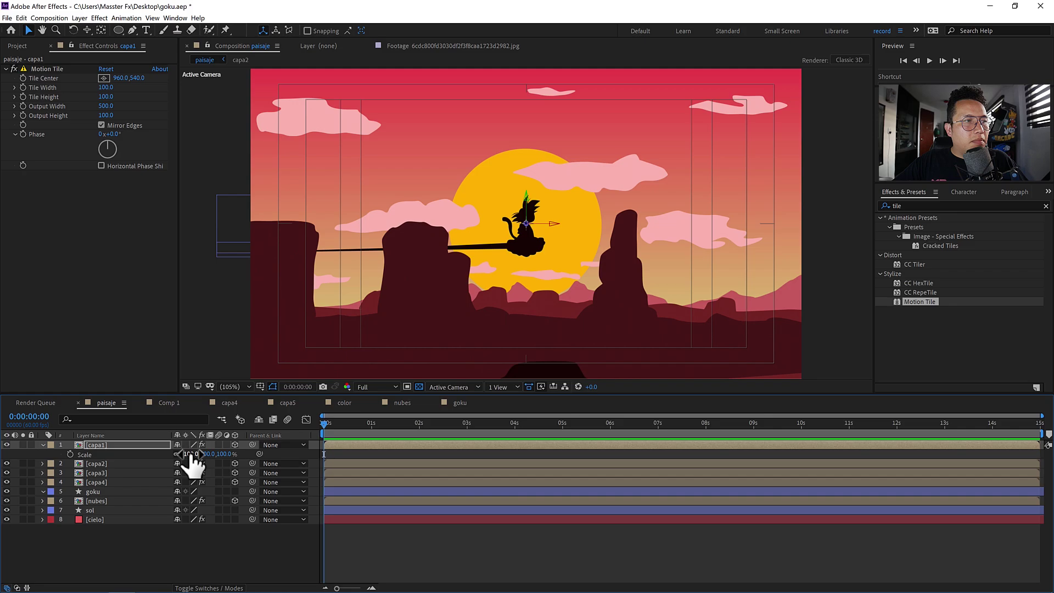
pyautogui.moveTo(192, 454); pyautogui.dragTo(170, 452)
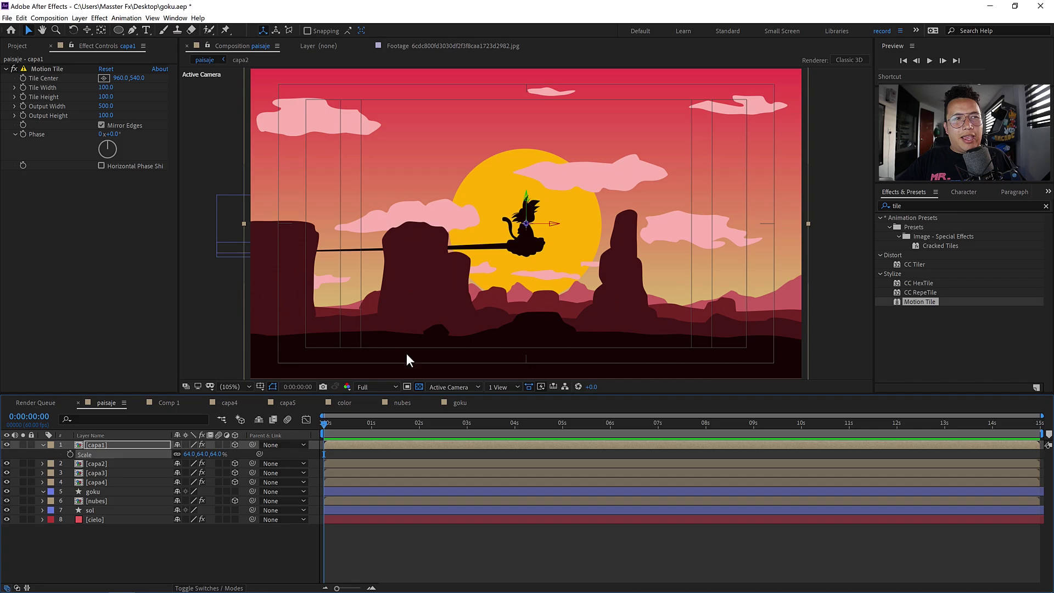
pyautogui.click(103, 464)
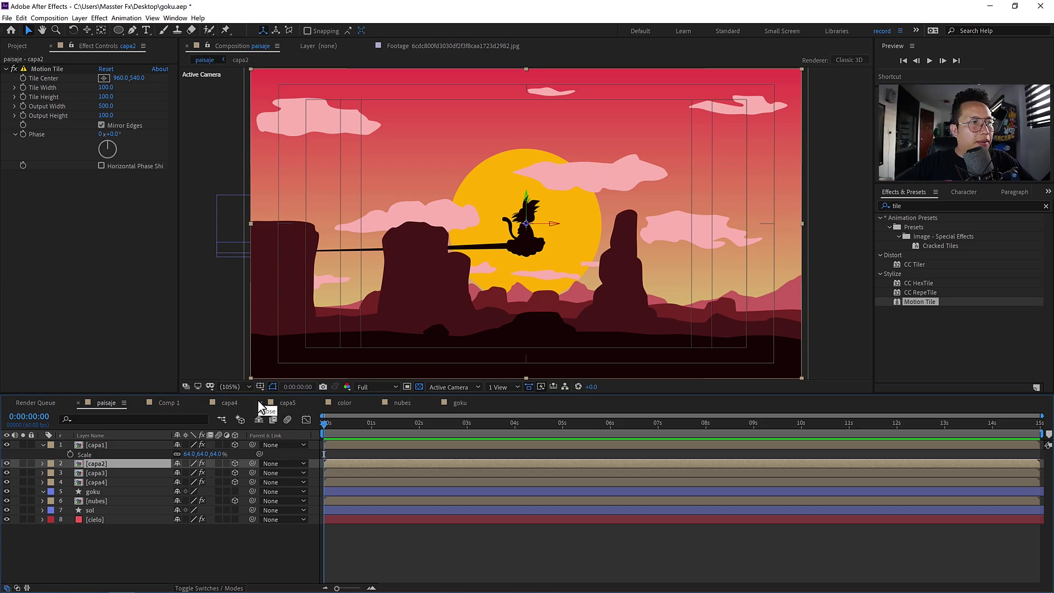
# Move capa2 back to Z 5000 and enlarge its rocks to fill the frame.
pyautogui.press('p')
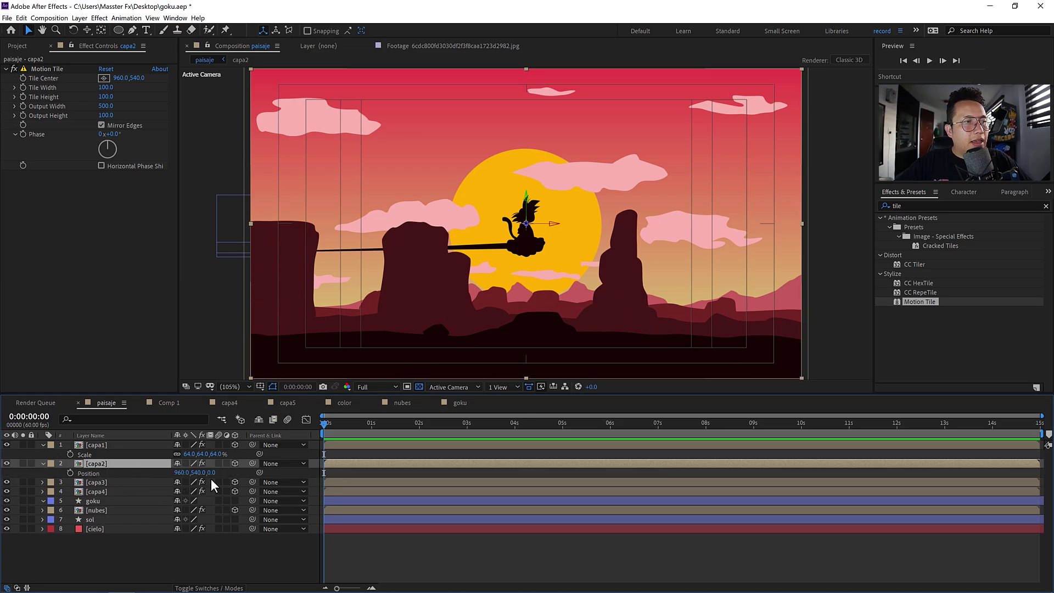
pyautogui.click(211, 472)
pyautogui.write('5000')
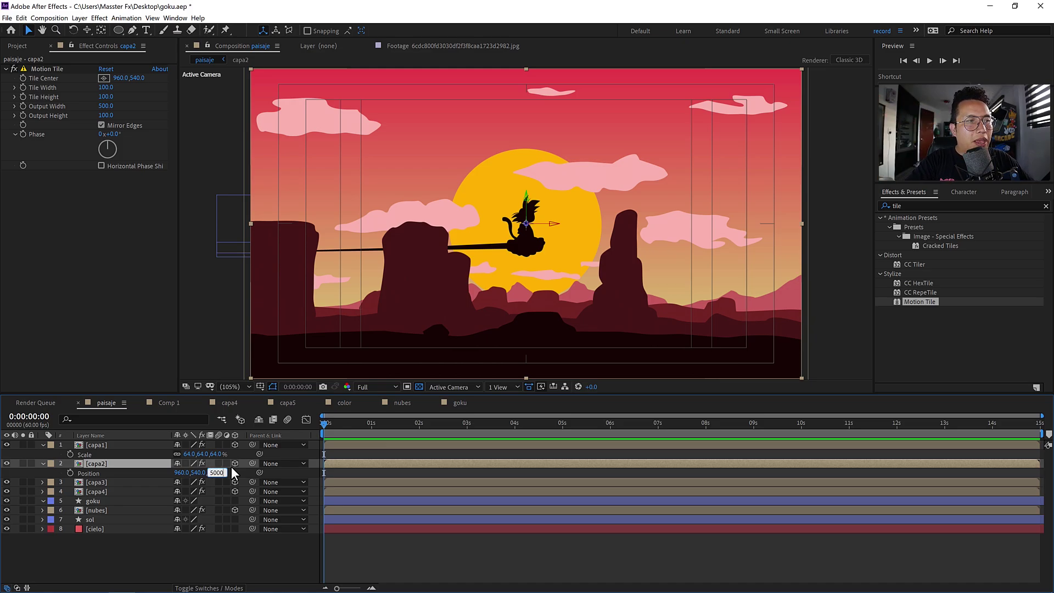
pyautogui.press('Return')
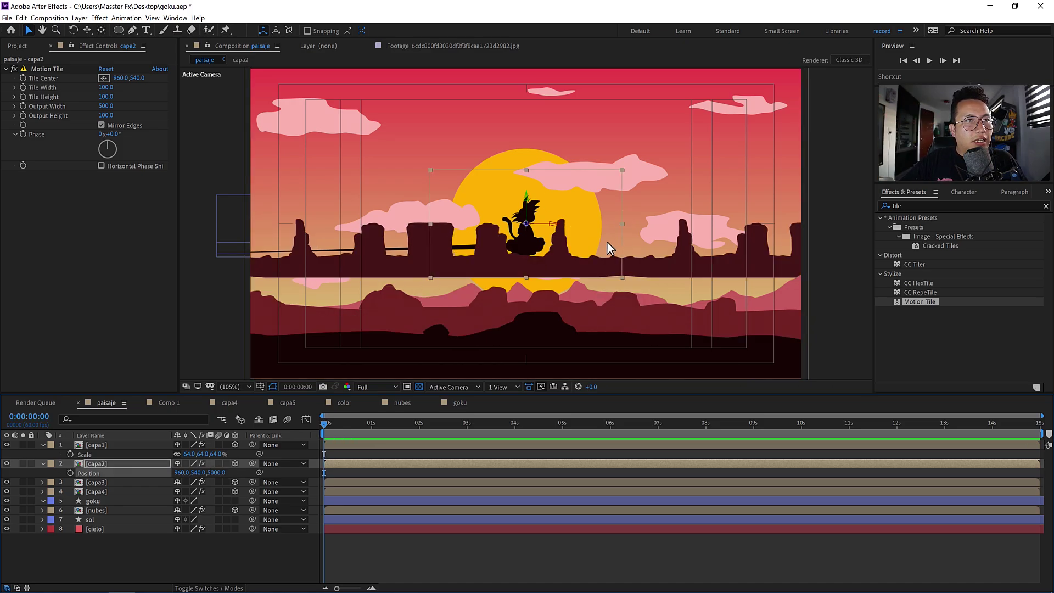
pyautogui.moveTo(622, 221); pyautogui.dragTo(797, 248)
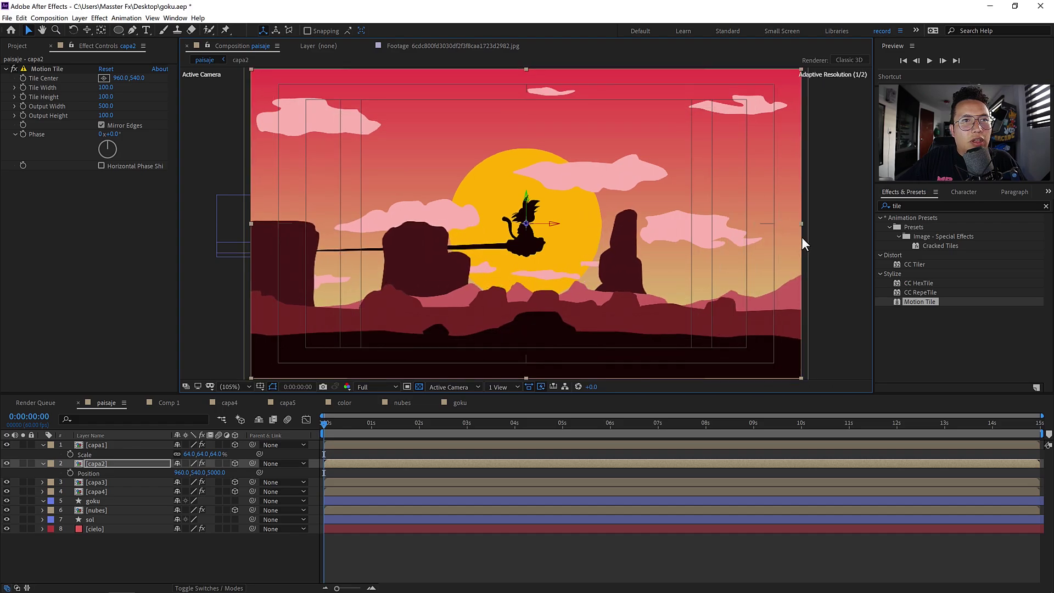
pyautogui.click(541, 386)
pyautogui.click(571, 400)
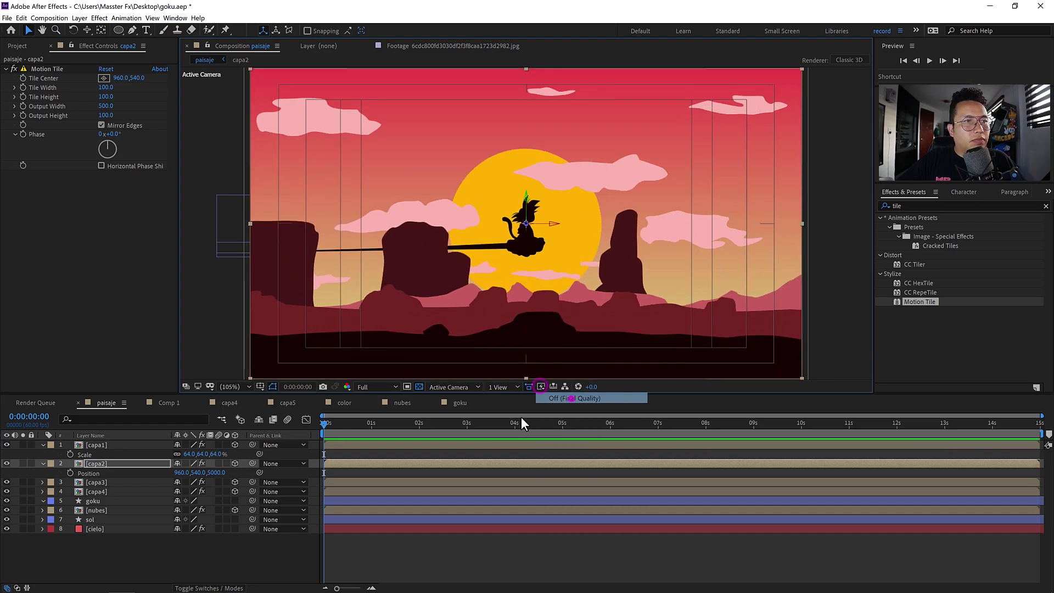
# Push capa3 to Z 10000 and the nubes clouds to Z 30000, enlarging the clouds to fill the sky.
pyautogui.click(98, 483)
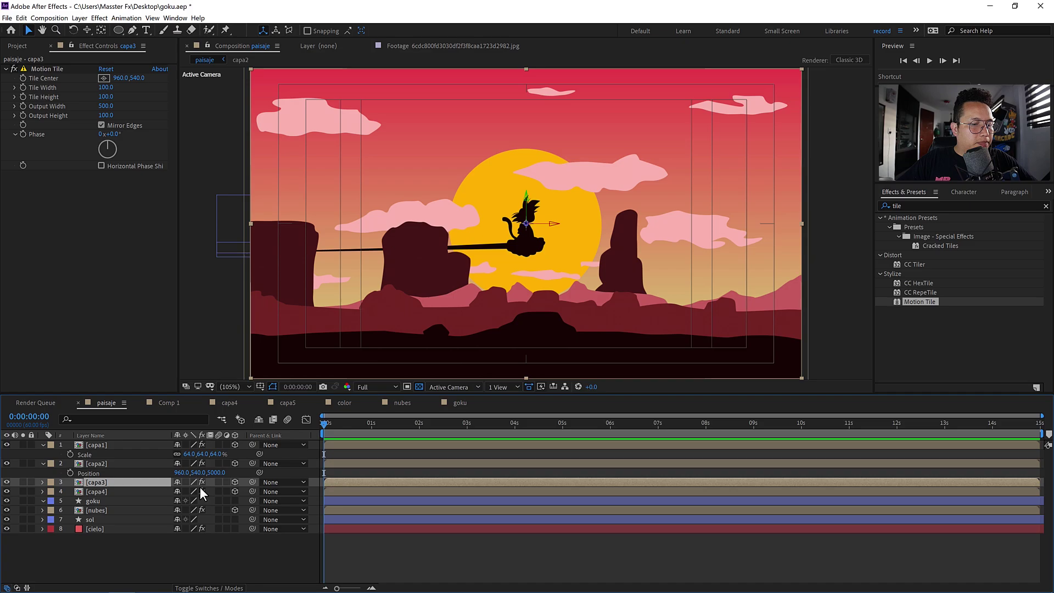
pyautogui.press('p')
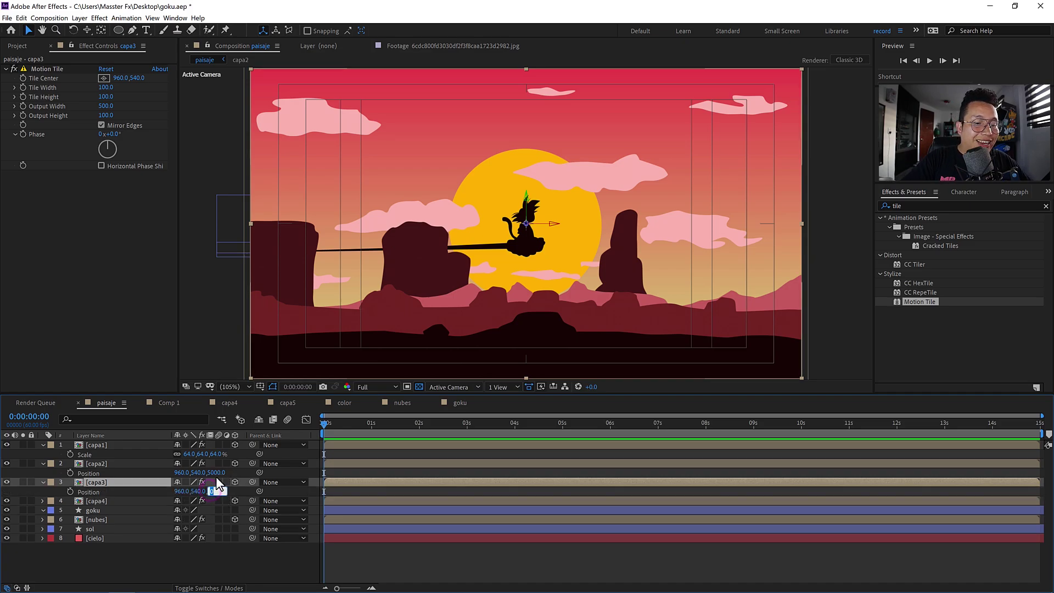
pyautogui.press('Return')
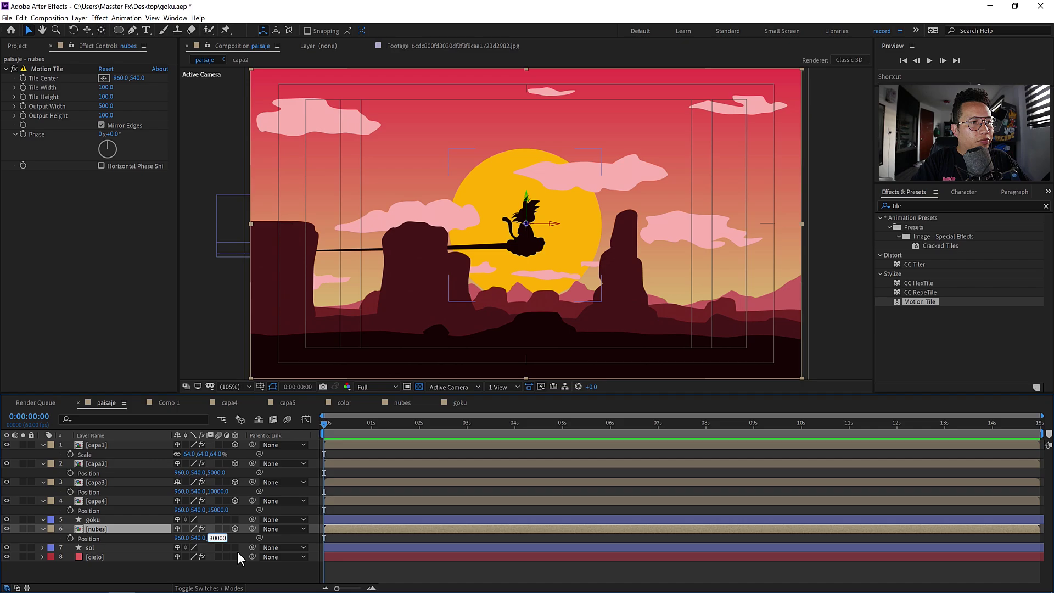
pyautogui.press('Return')
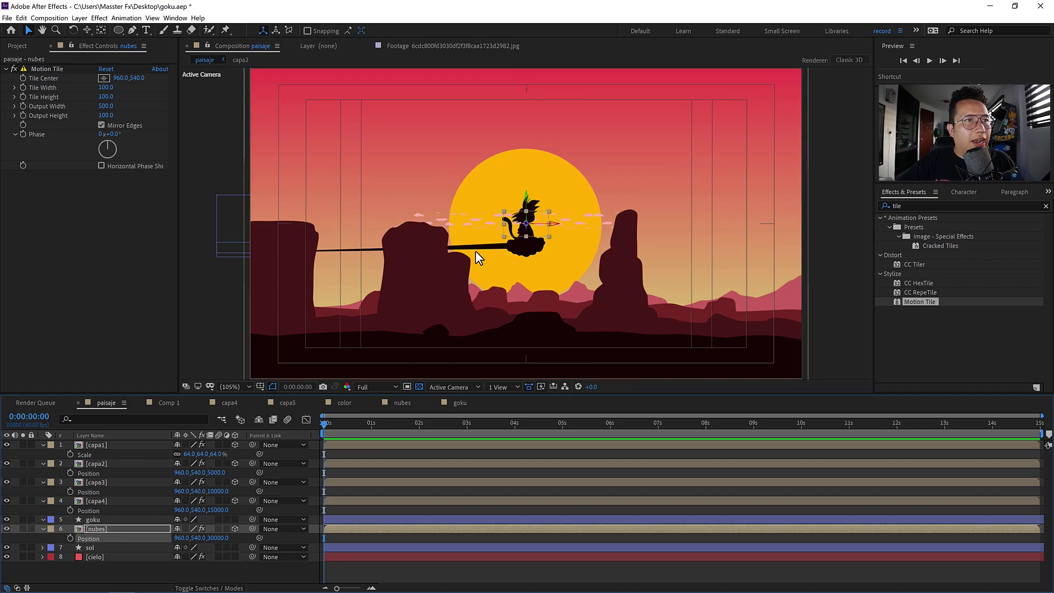
pyautogui.click(114, 529)
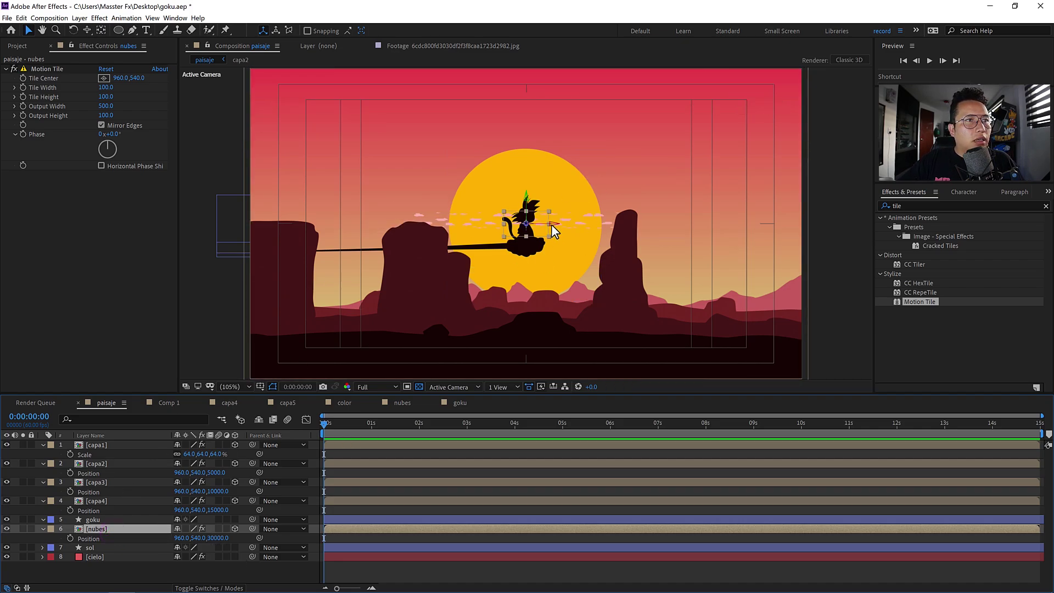
pyautogui.moveTo(564, 223)
pyautogui.mouseDown()
pyautogui.moveTo(563, 203)
pyautogui.moveTo(823, 107)
pyautogui.moveTo(901, 65)
pyautogui.mouseUp()
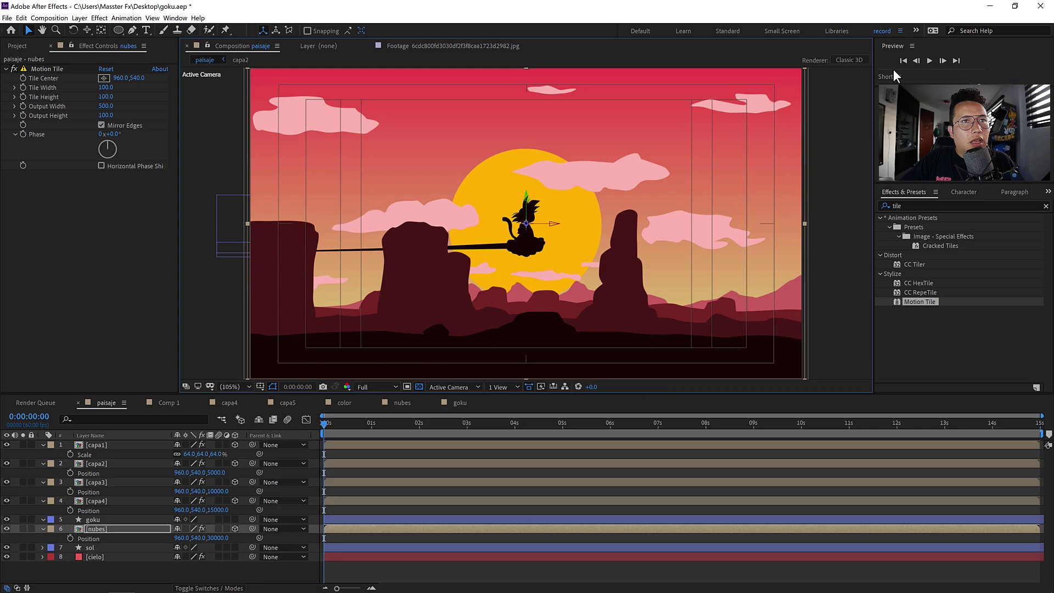
pyautogui.moveTo(901, 65); pyautogui.dragTo(891, 70)
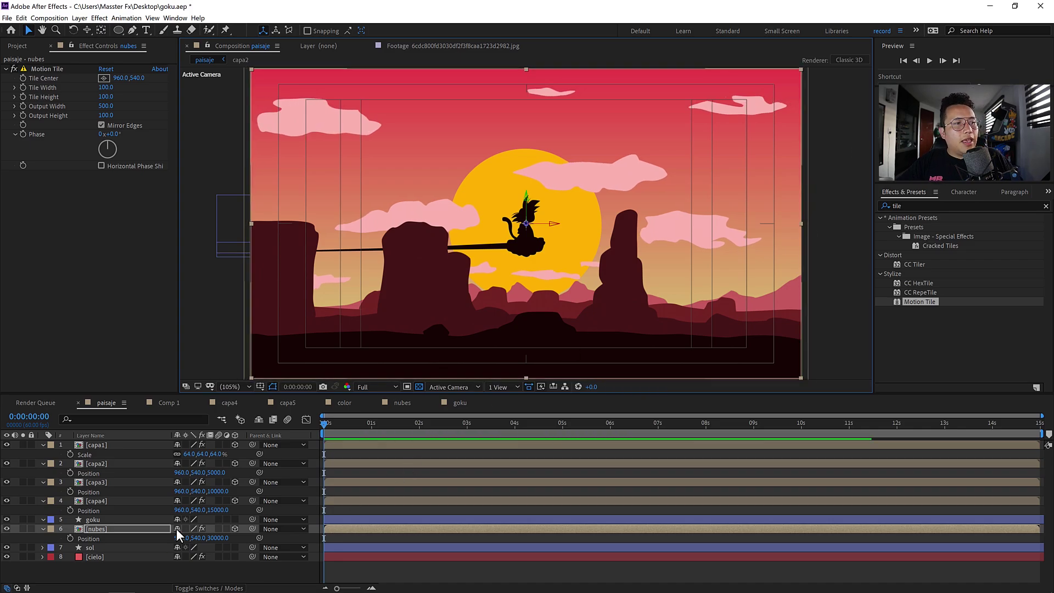
# Collapse the property lists of capa1 through capa4.
pyautogui.click(97, 547)
pyautogui.click(97, 556)
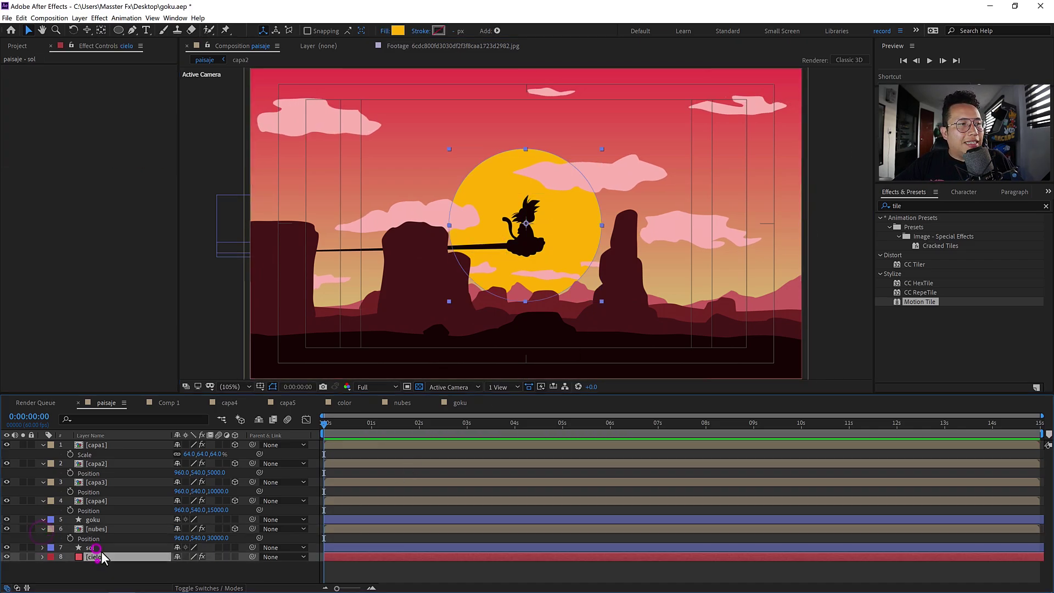
pyautogui.click(97, 529)
pyautogui.hotkey('ctrl', 'Up')
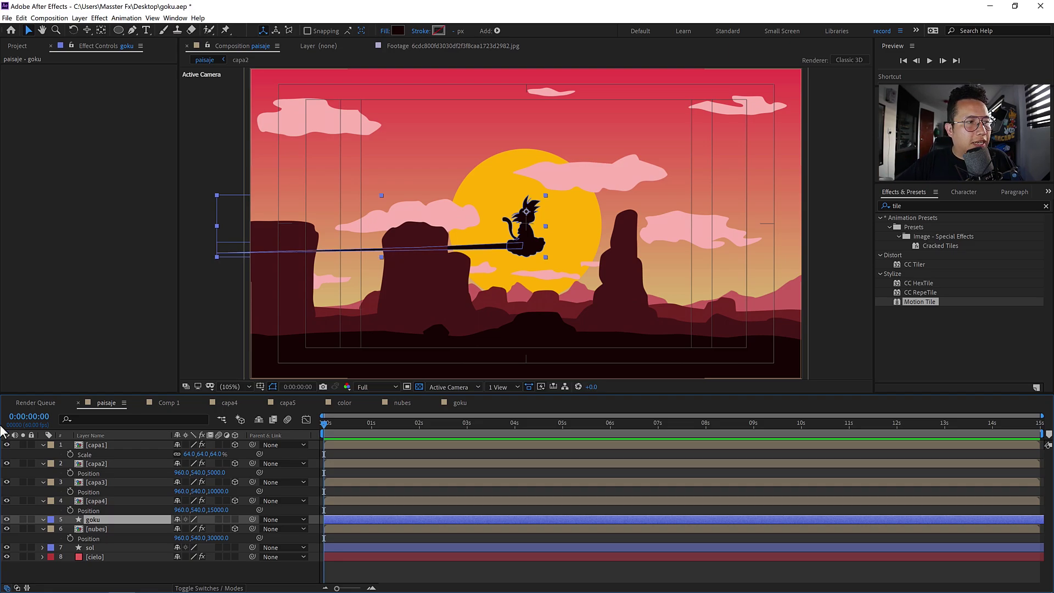
pyautogui.click(42, 445)
pyautogui.click(42, 455)
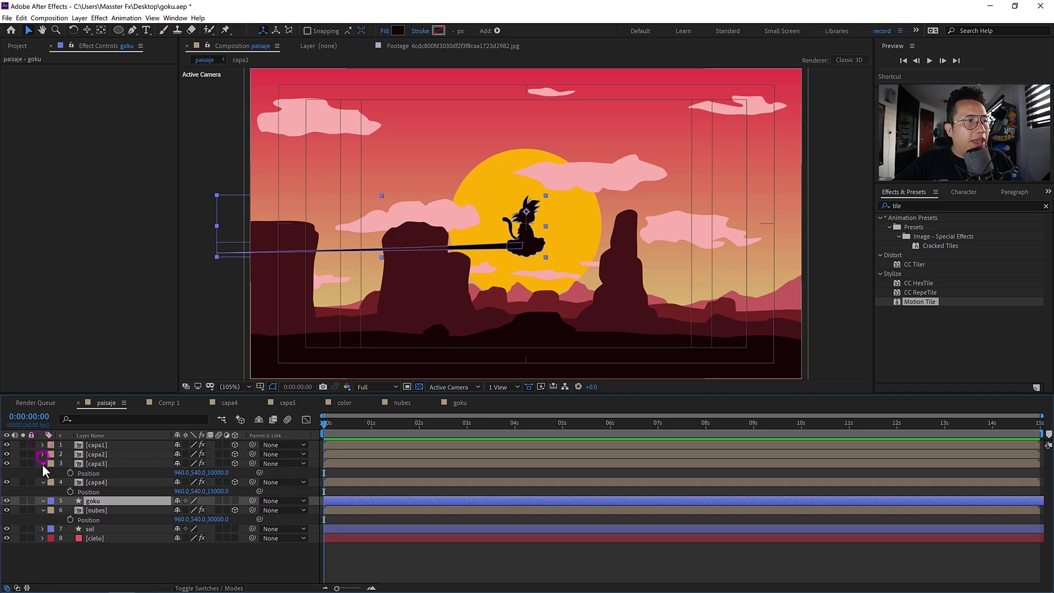
pyautogui.click(42, 463)
pyautogui.click(43, 473)
# Add a new Camera 1 layer to the paisaje composition via Layer > New > Camera.
pyautogui.click(43, 492)
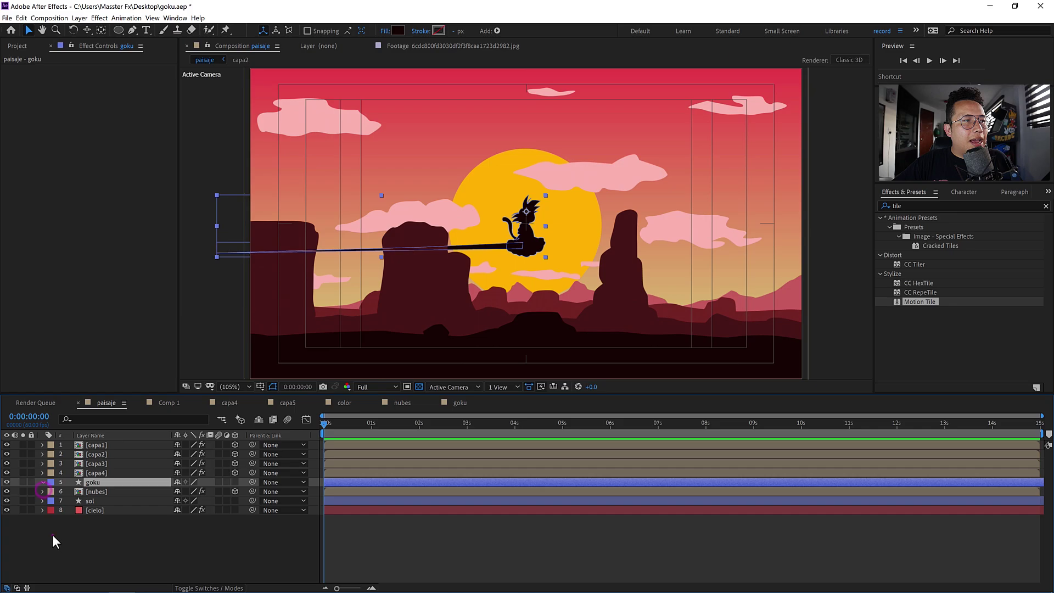
pyautogui.click(52, 535)
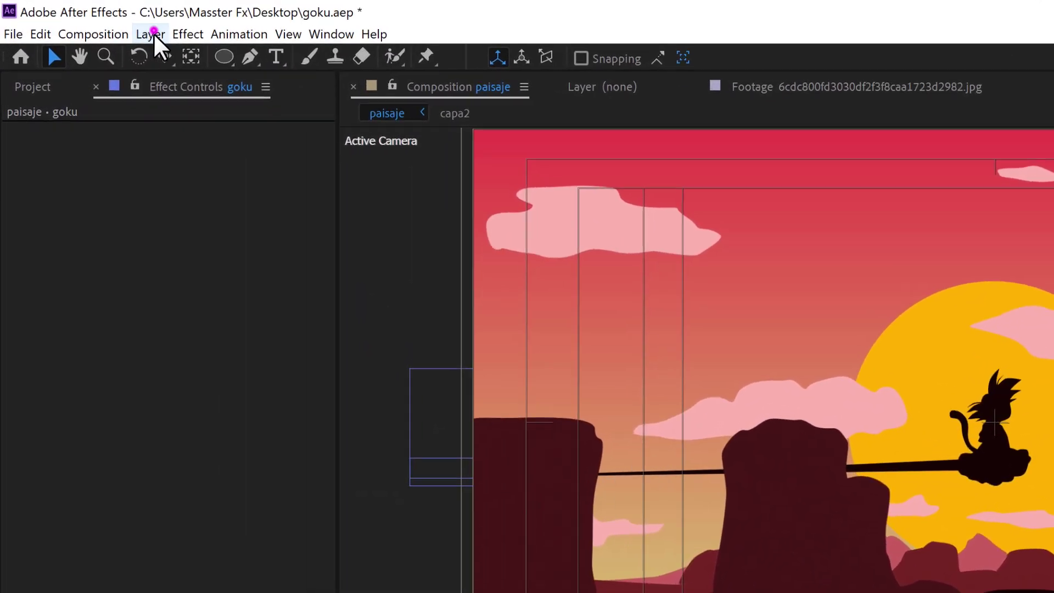
pyautogui.click(81, 17)
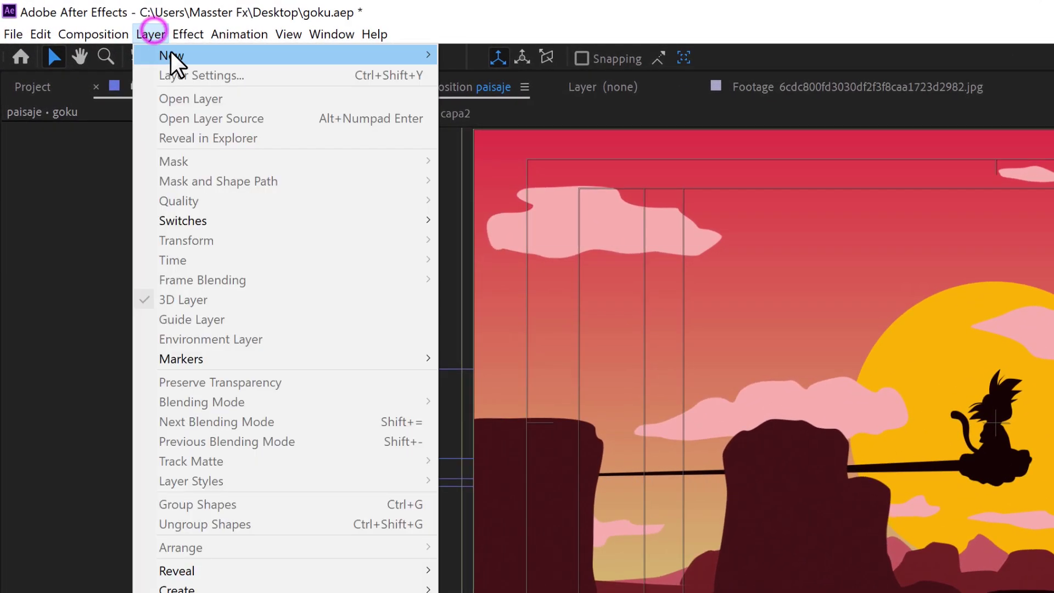
pyautogui.moveTo(90, 29)
pyautogui.click(539, 115)
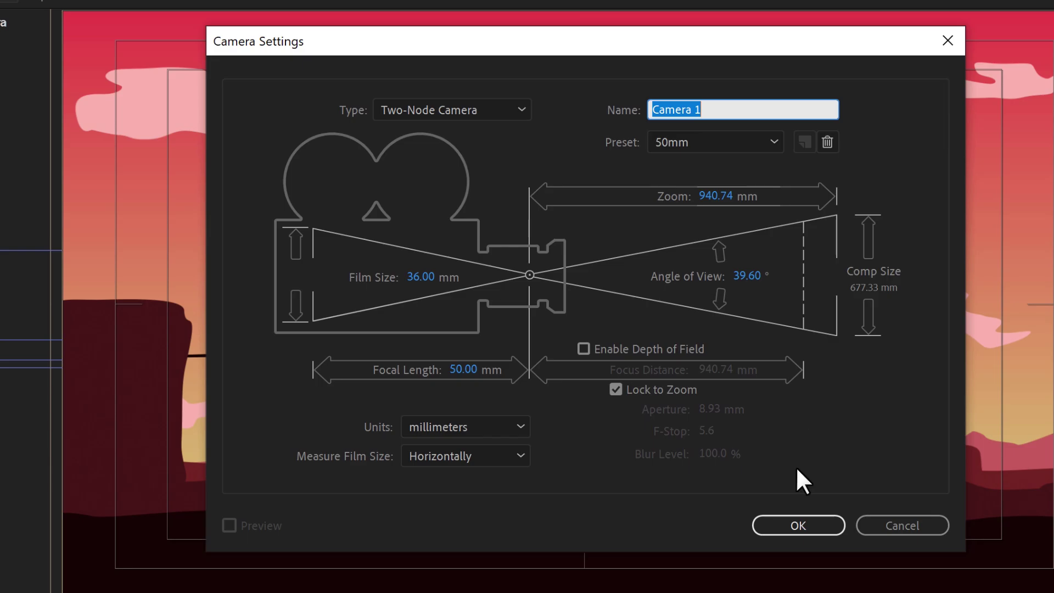
pyautogui.click(822, 524)
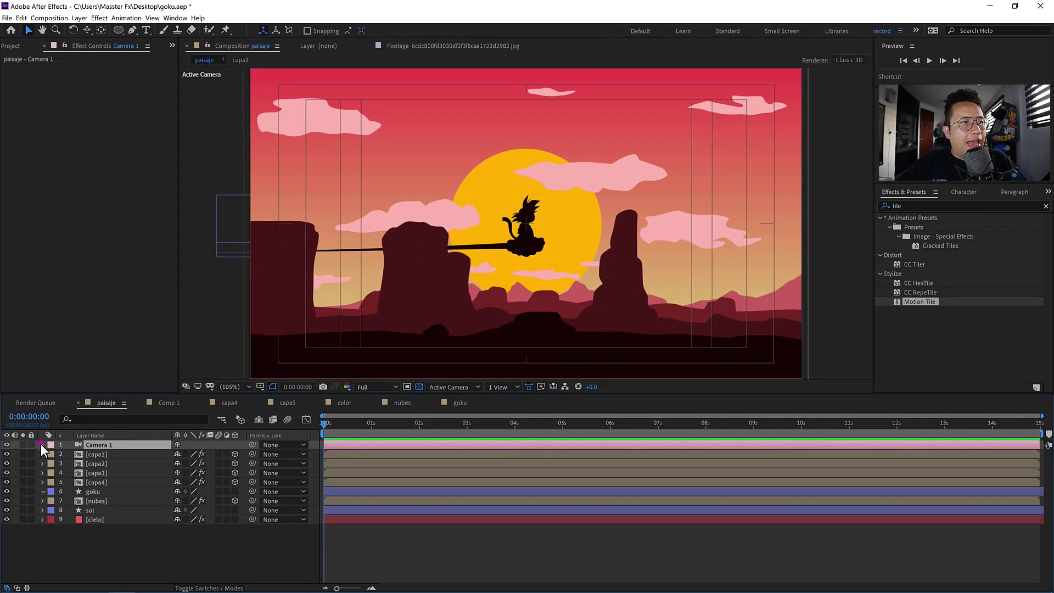
# Set starting keyframes on Camera 1's Position and Point of Interest.
pyautogui.click(34, 450)
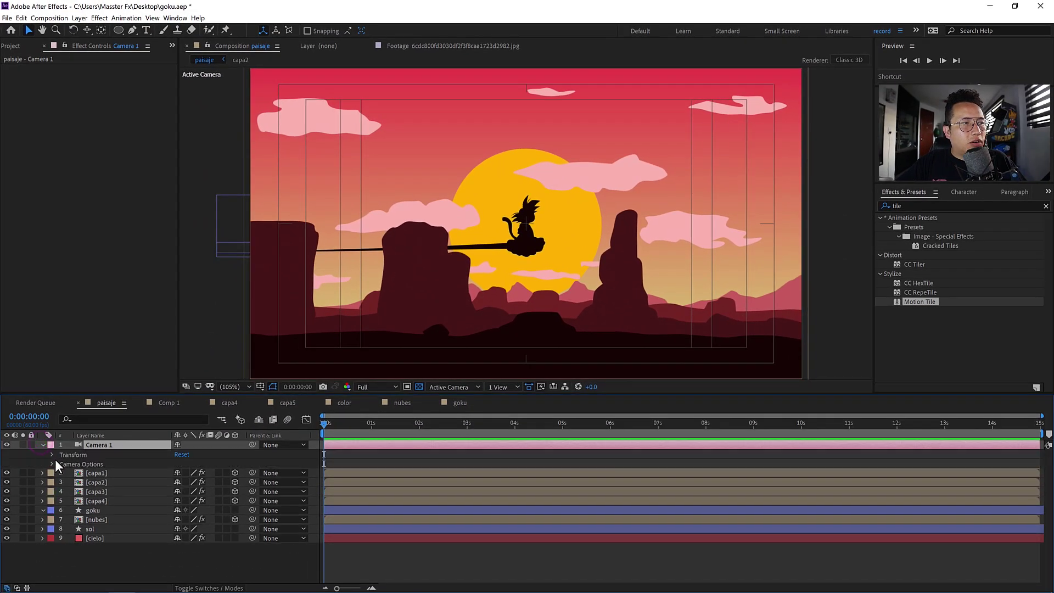
pyautogui.click(52, 455)
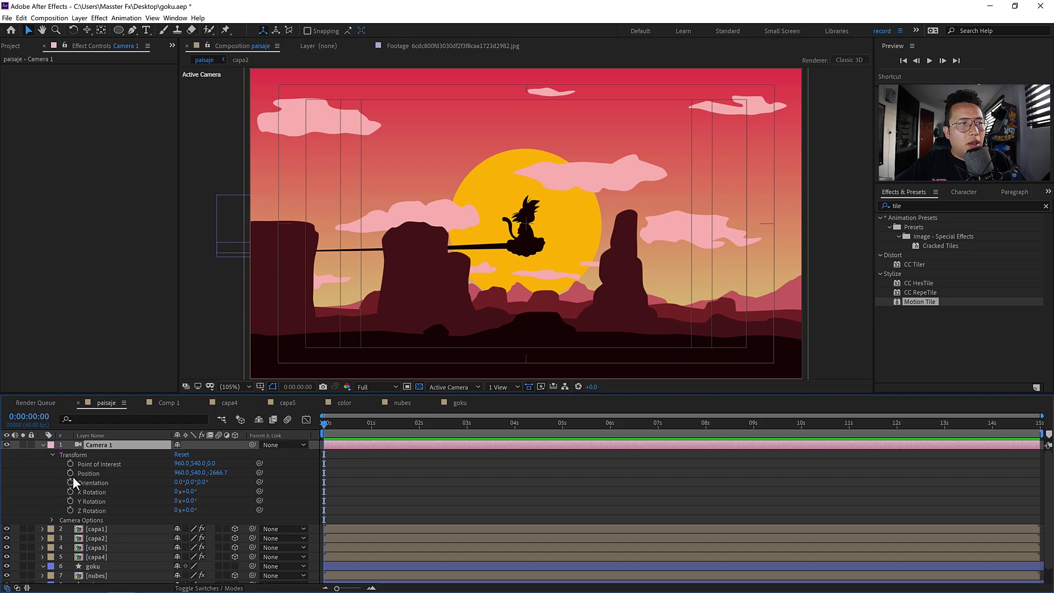
pyautogui.click(71, 472)
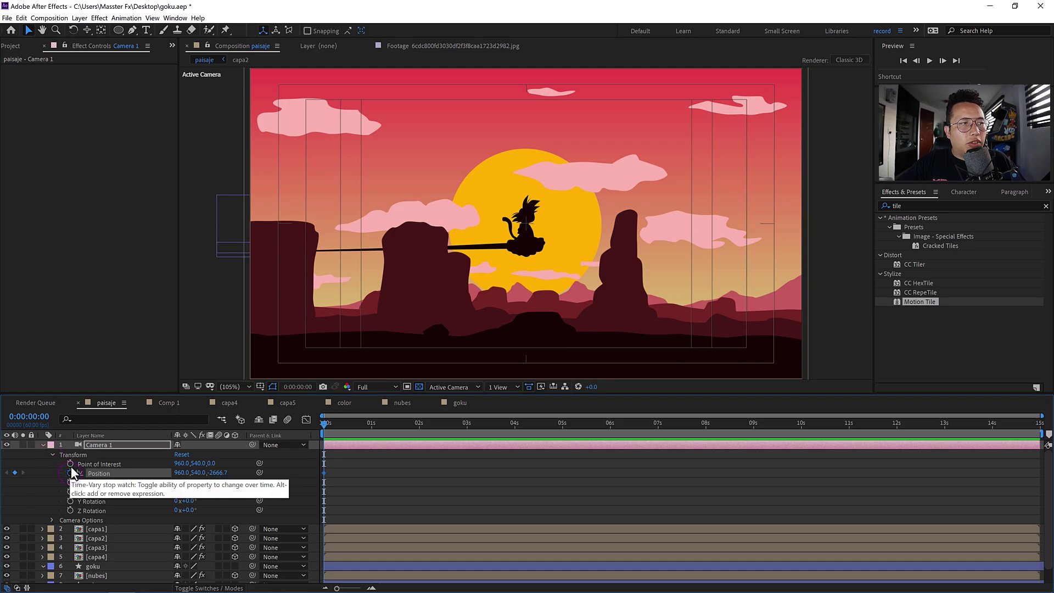
pyautogui.click(70, 464)
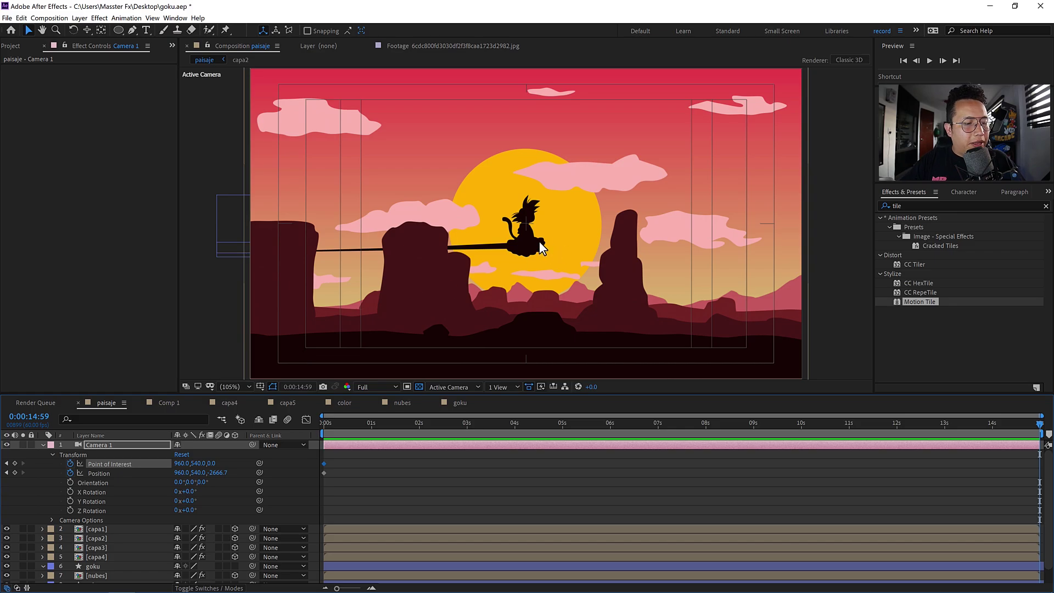
# Pan Camera 1 sideways to its end framing with Track XY Camera, then preview the parallax move.
pyautogui.press('c')
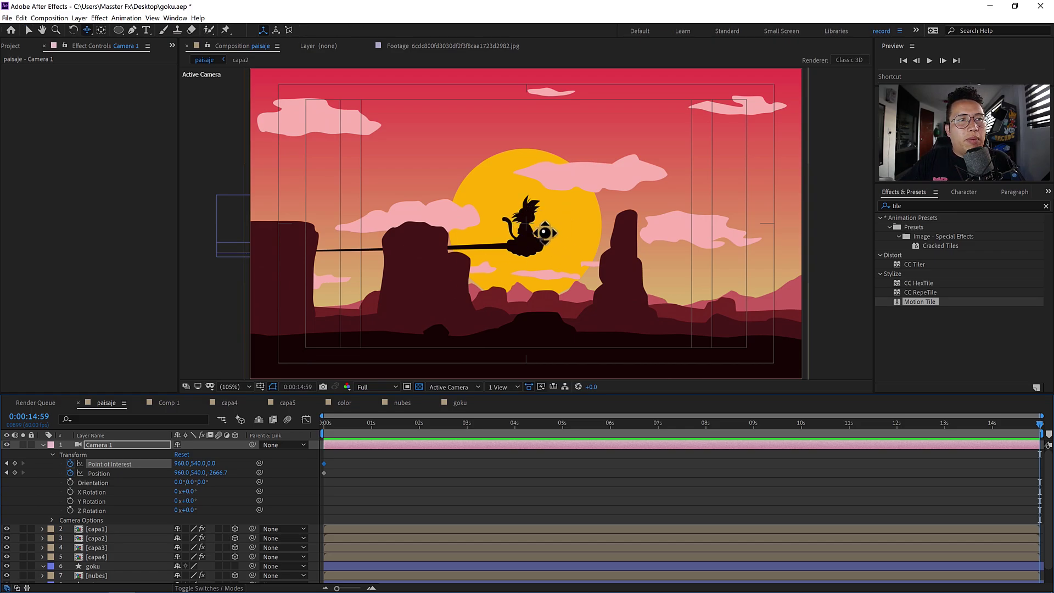
pyautogui.moveTo(573, 229)
pyautogui.mouseDown()
pyautogui.moveTo(252, 213)
pyautogui.moveTo(31, 228)
pyautogui.moveTo(595, 228)
pyautogui.moveTo(207, 209)
pyautogui.moveTo(328, 211)
pyautogui.mouseUp()
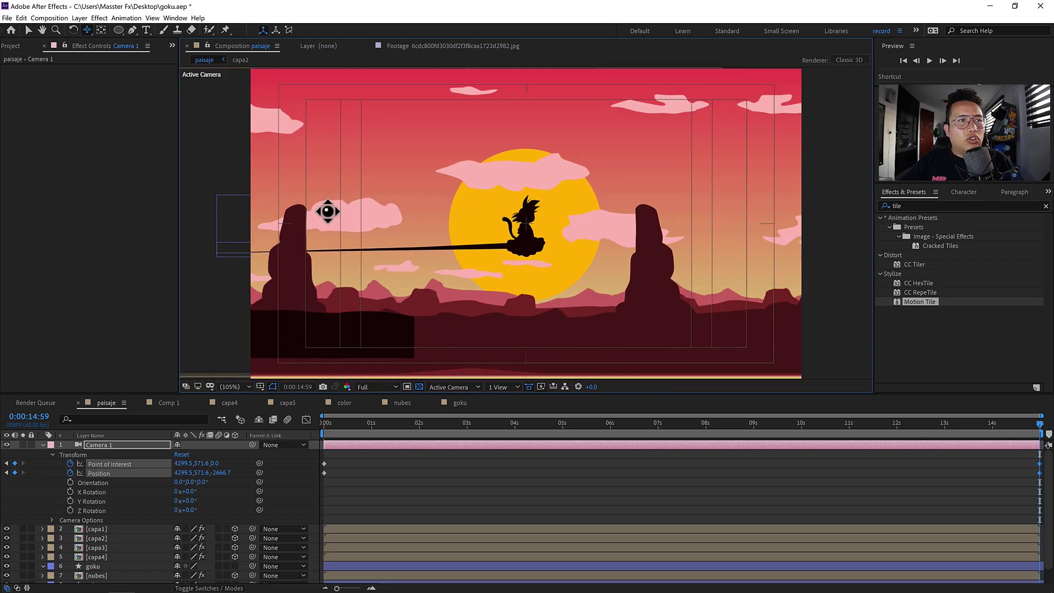
pyautogui.moveTo(447, 188)
pyautogui.mouseDown()
pyautogui.moveTo(477, 186)
pyautogui.moveTo(465, 224)
pyautogui.mouseUp()
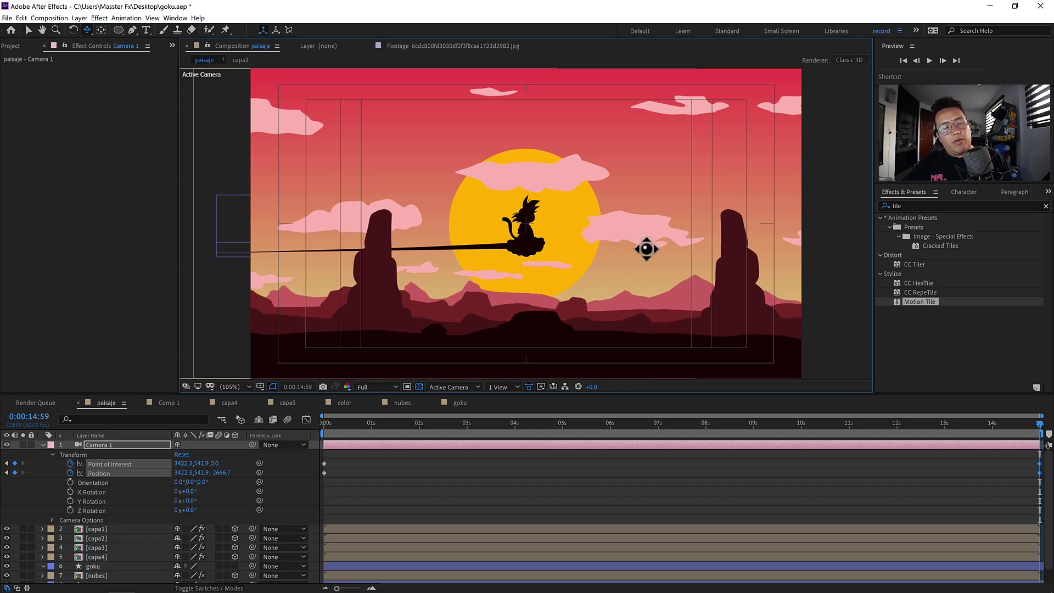
pyautogui.moveTo(312, 431); pyautogui.dragTo(1040, 427)
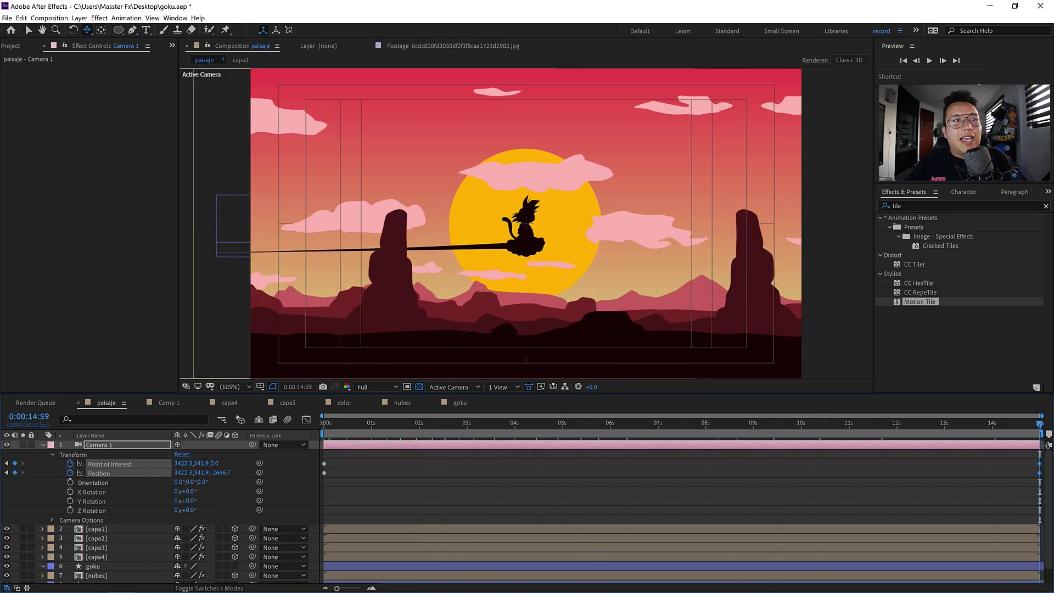
pyautogui.press('space')
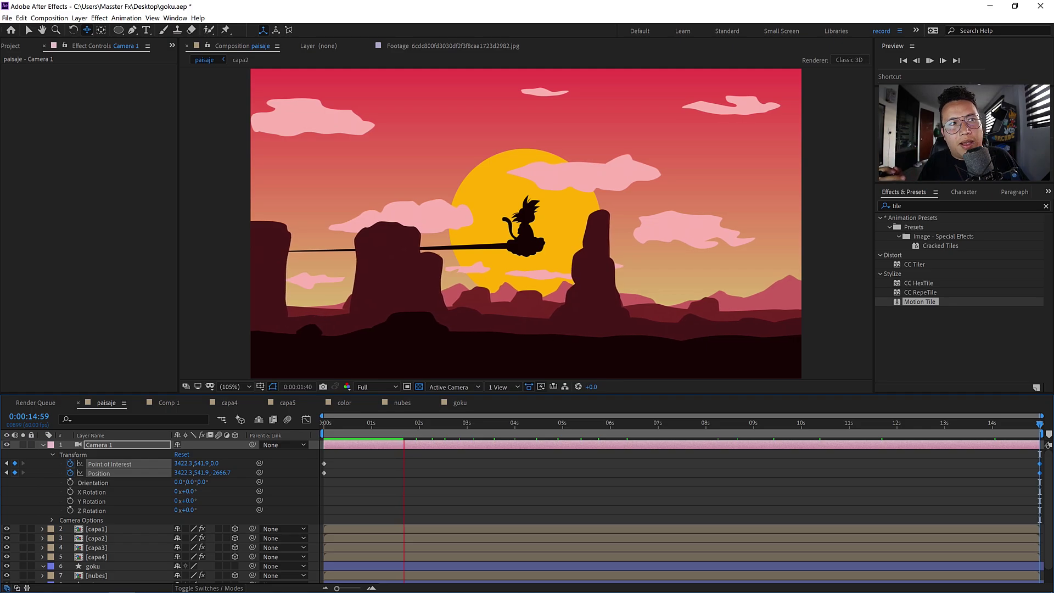
pyautogui.press('space')
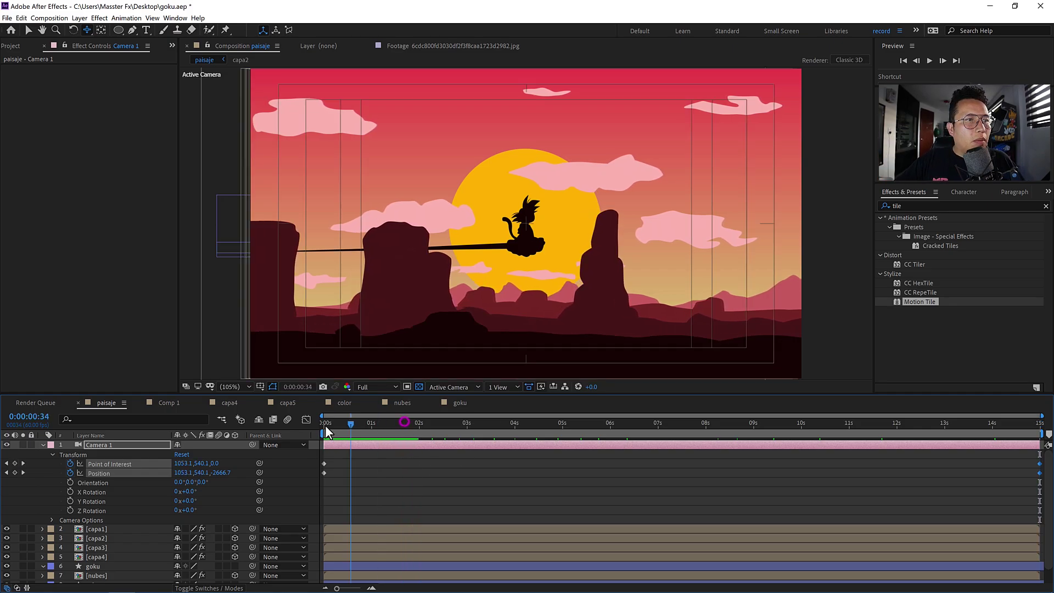
pyautogui.click(104, 568)
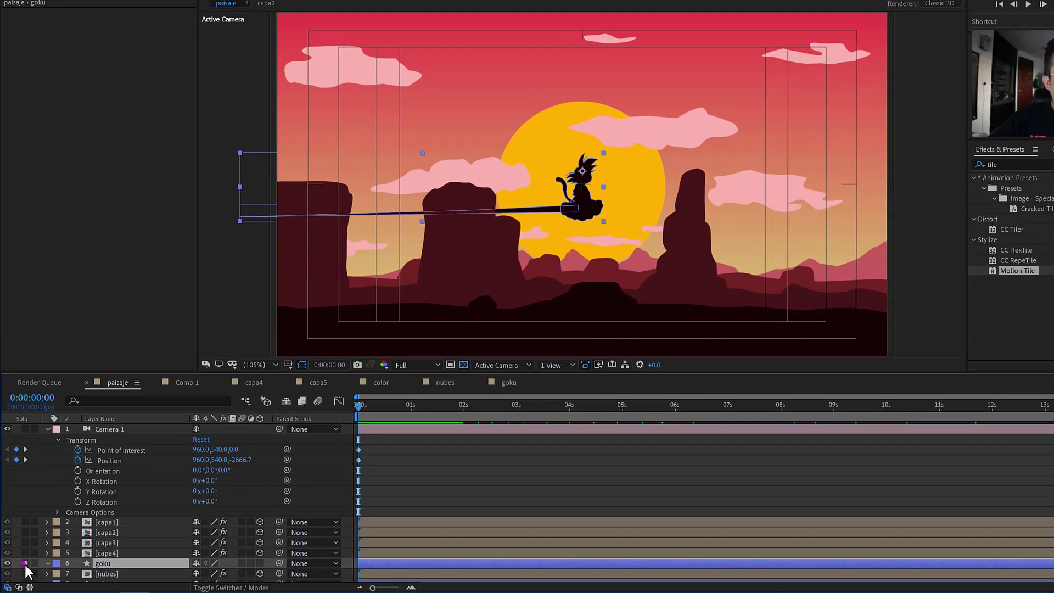
# Solo goku, zoom to 400% and place puppet pins on both hair tips, head and face.
pyautogui.click(23, 566)
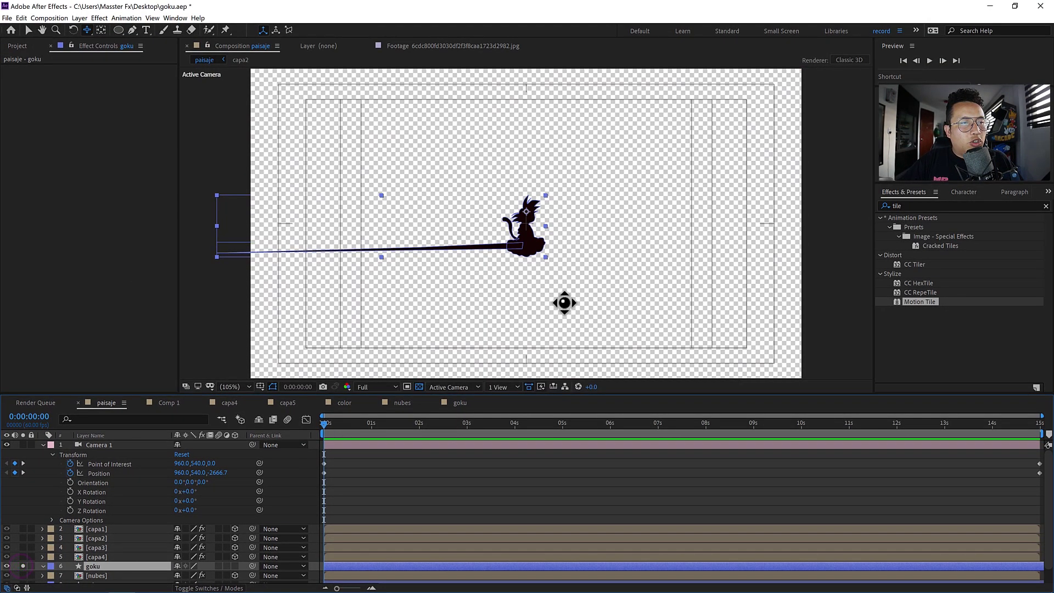
pyautogui.click(225, 29)
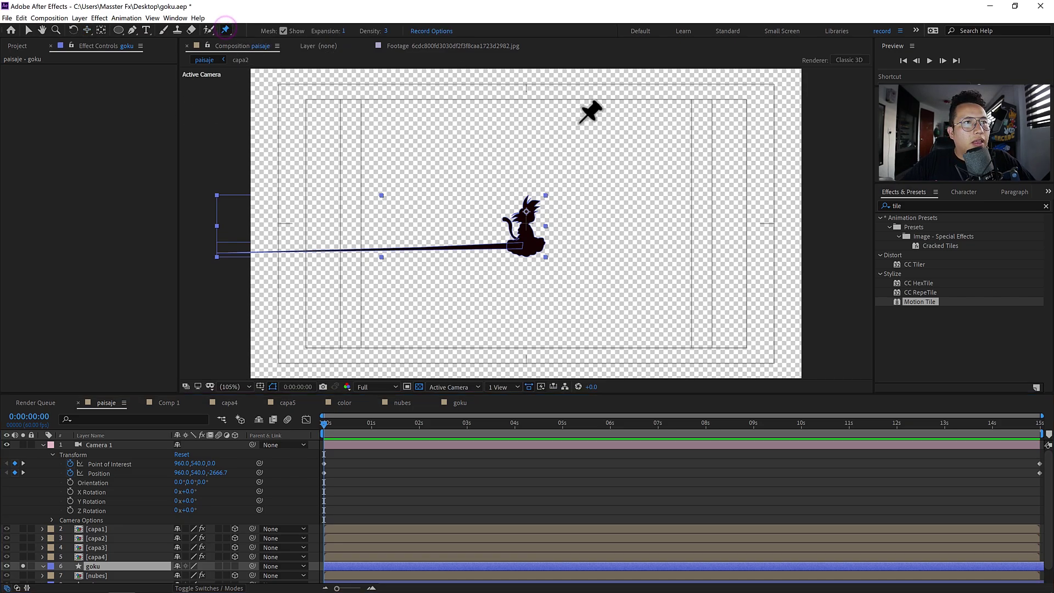
pyautogui.click(241, 387)
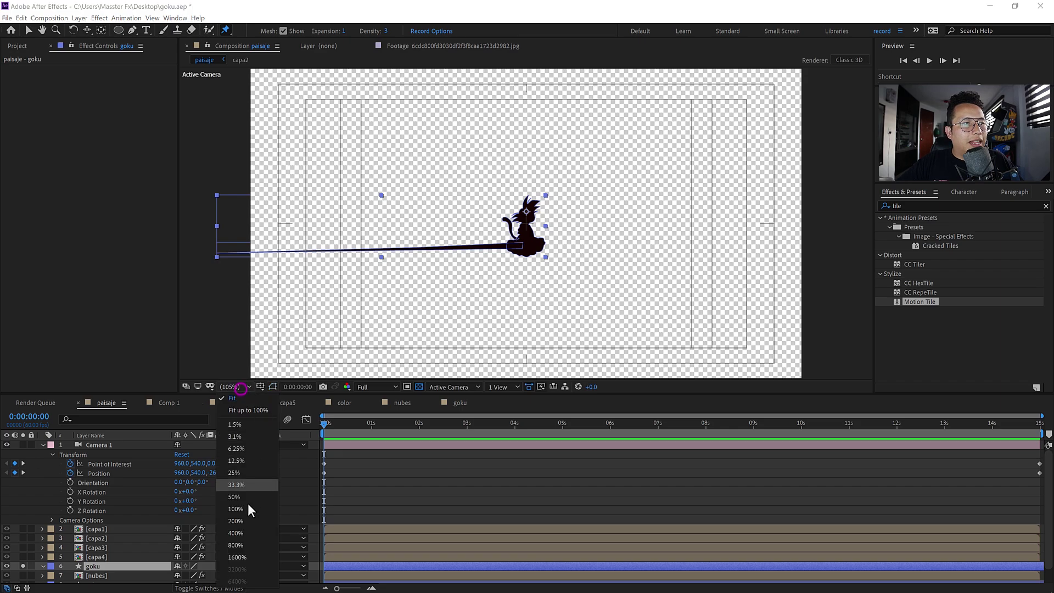
pyautogui.click(249, 526)
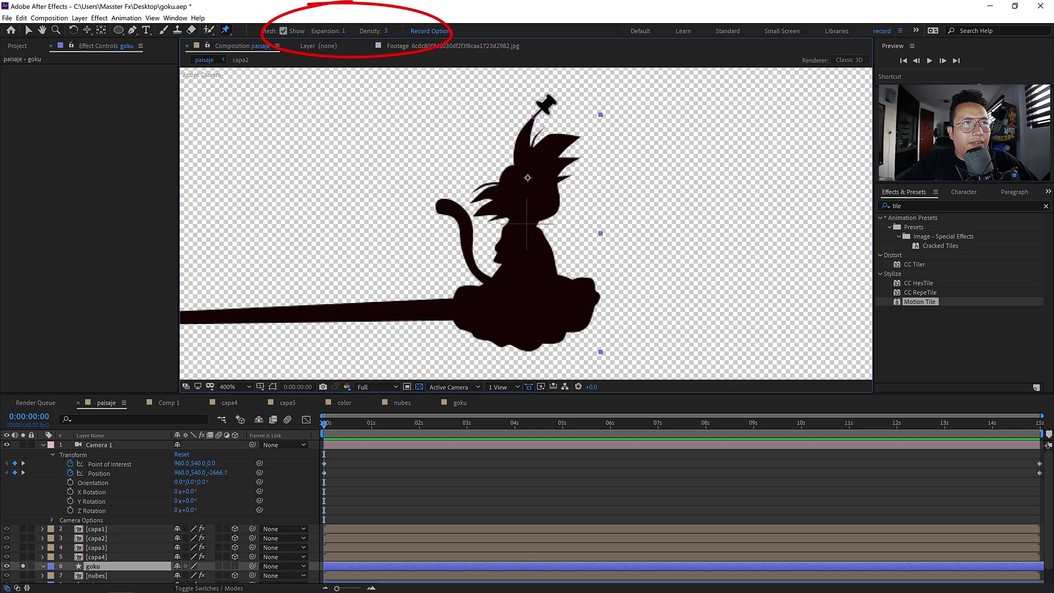
pyautogui.click(533, 116)
pyautogui.click(572, 143)
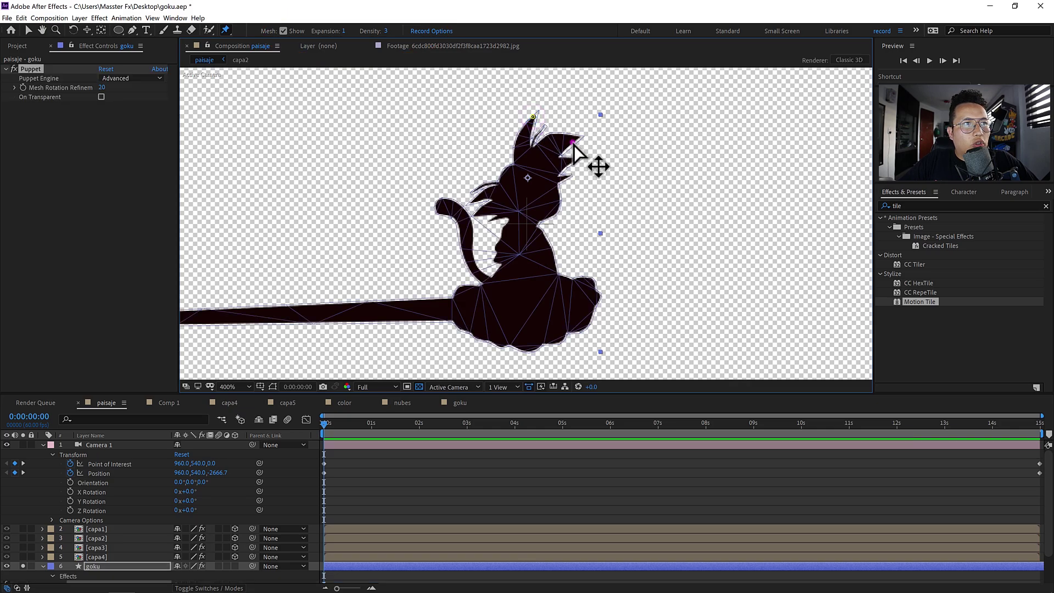
pyautogui.click(536, 175)
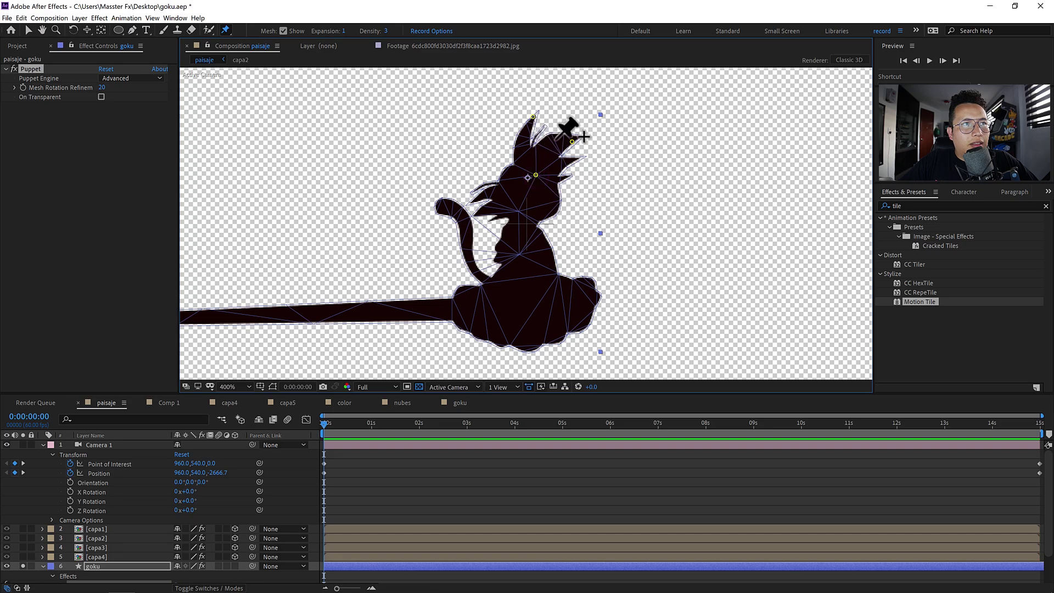
pyautogui.click(506, 202)
# Add puppet pins on the shoulder, body, lower body, cloud edges, tail and tail tip.
pyautogui.click(484, 210)
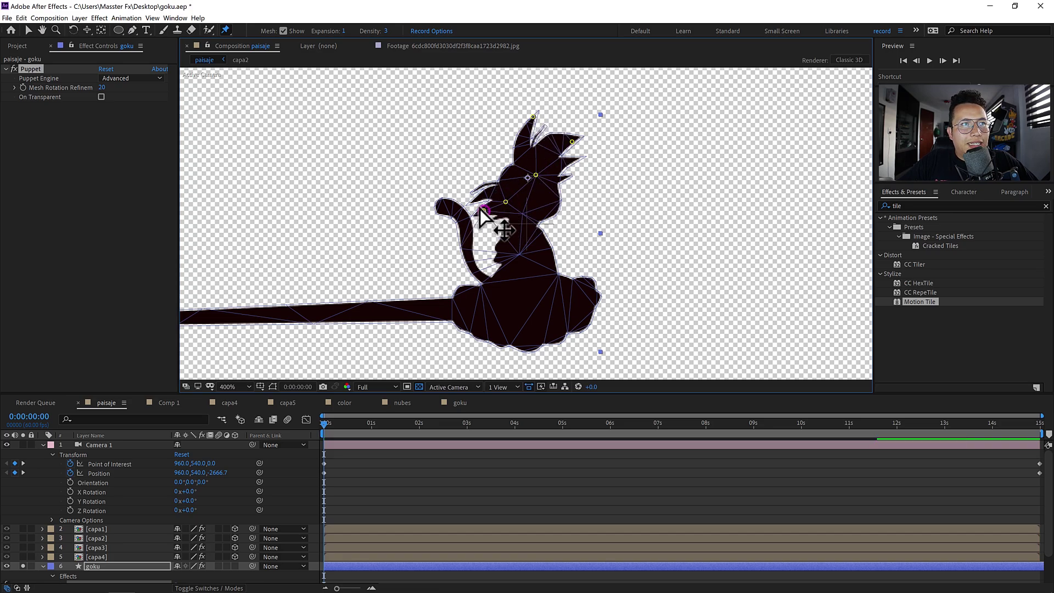
pyautogui.click(540, 243)
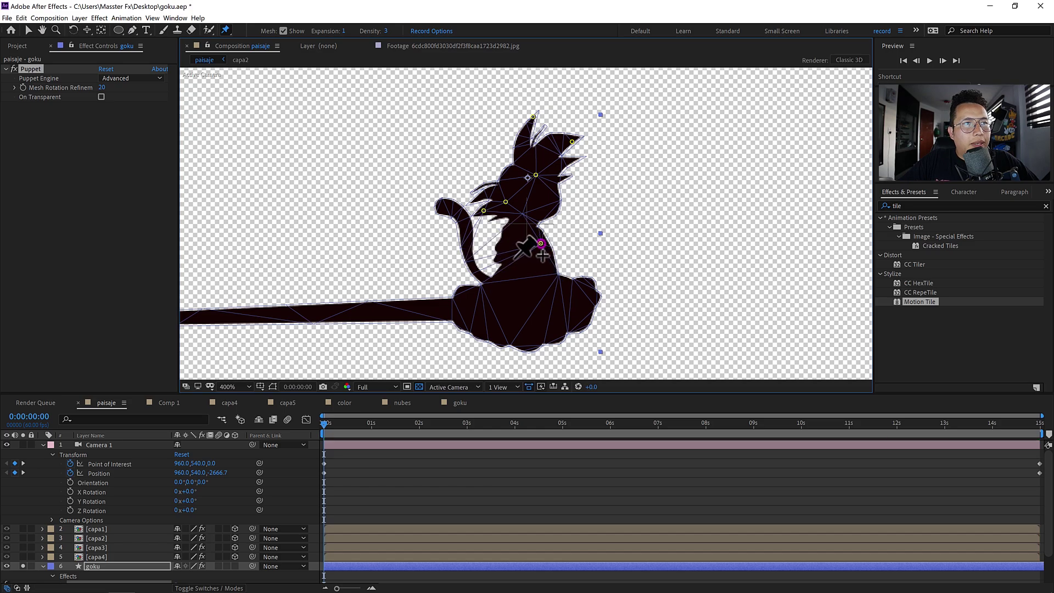
pyautogui.click(510, 259)
pyautogui.click(521, 287)
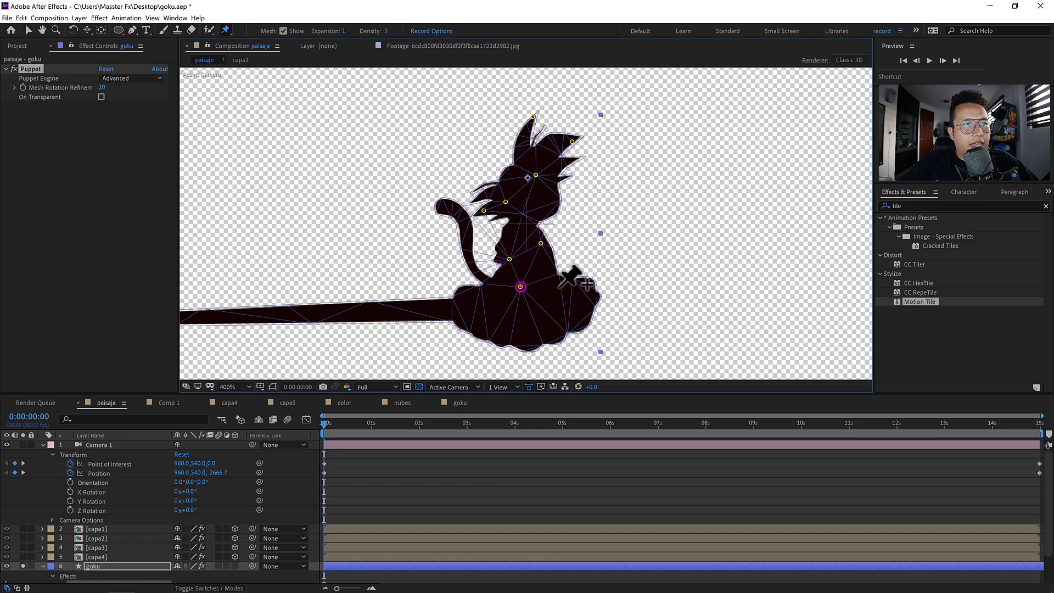
pyautogui.click(592, 315)
pyautogui.click(523, 345)
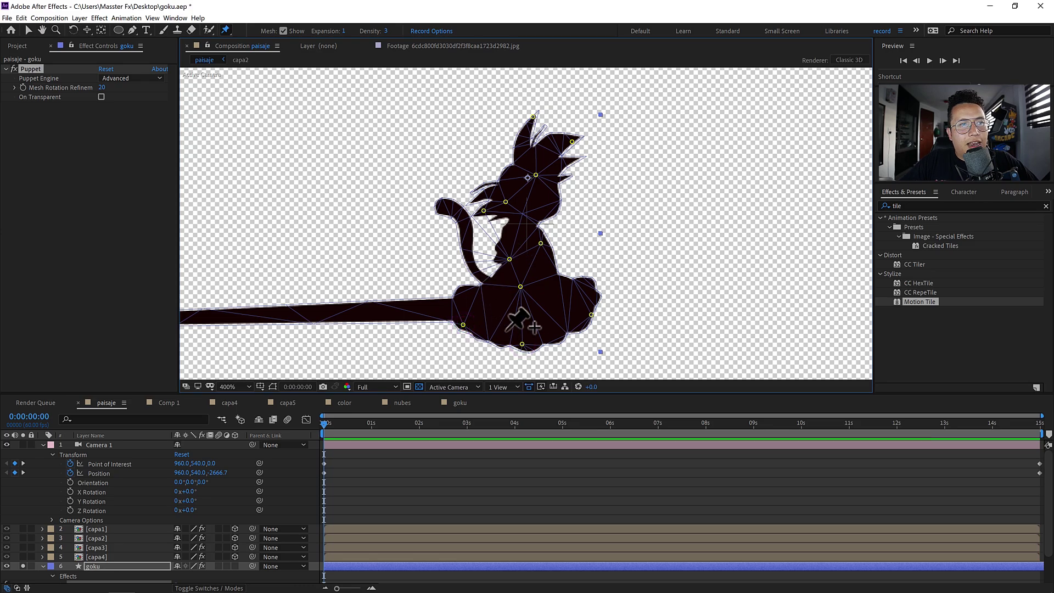
pyautogui.click(464, 252)
pyautogui.click(437, 206)
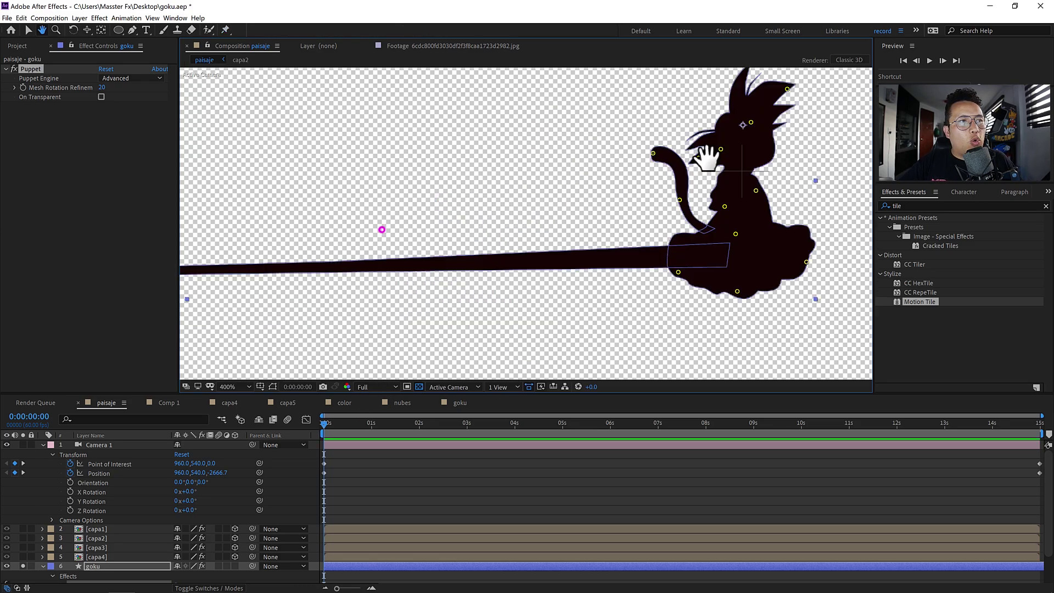
# Pan along the broomstick, step to frame 10 and zoom the timeline to individual frames.
pyautogui.moveTo(377, 228); pyautogui.dragTo(630, 202)
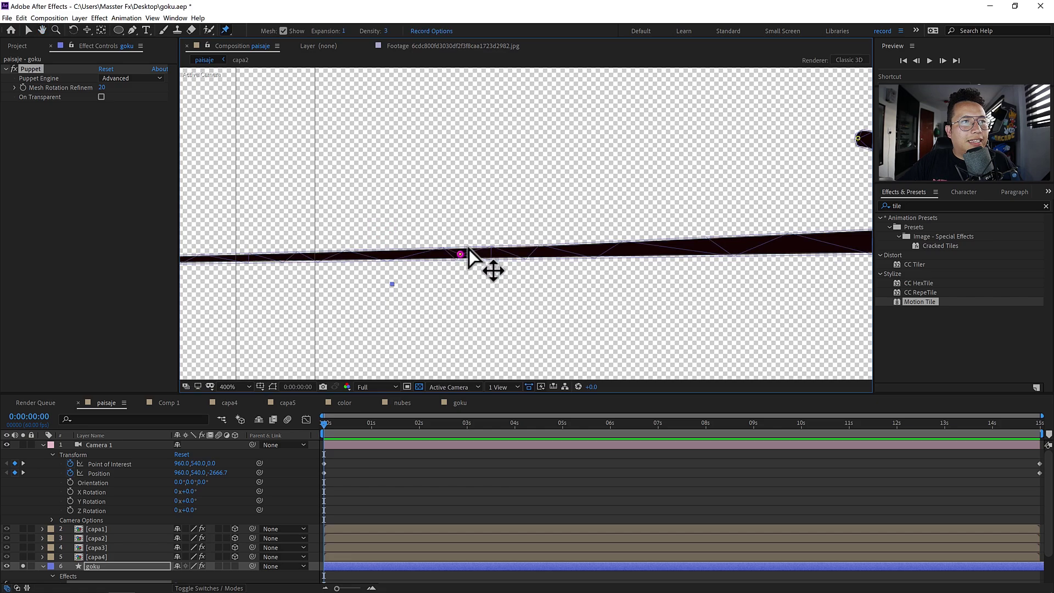
pyautogui.moveTo(468, 249); pyautogui.dragTo(560, 181)
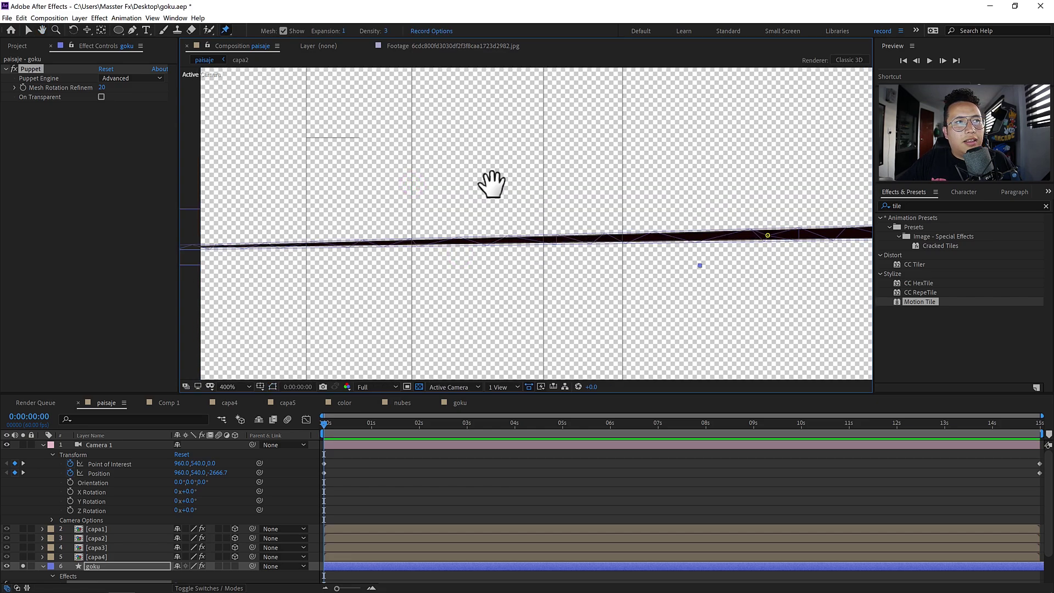
pyautogui.moveTo(492, 184)
pyautogui.mouseDown()
pyautogui.moveTo(717, 170)
pyautogui.moveTo(365, 198)
pyautogui.mouseUp()
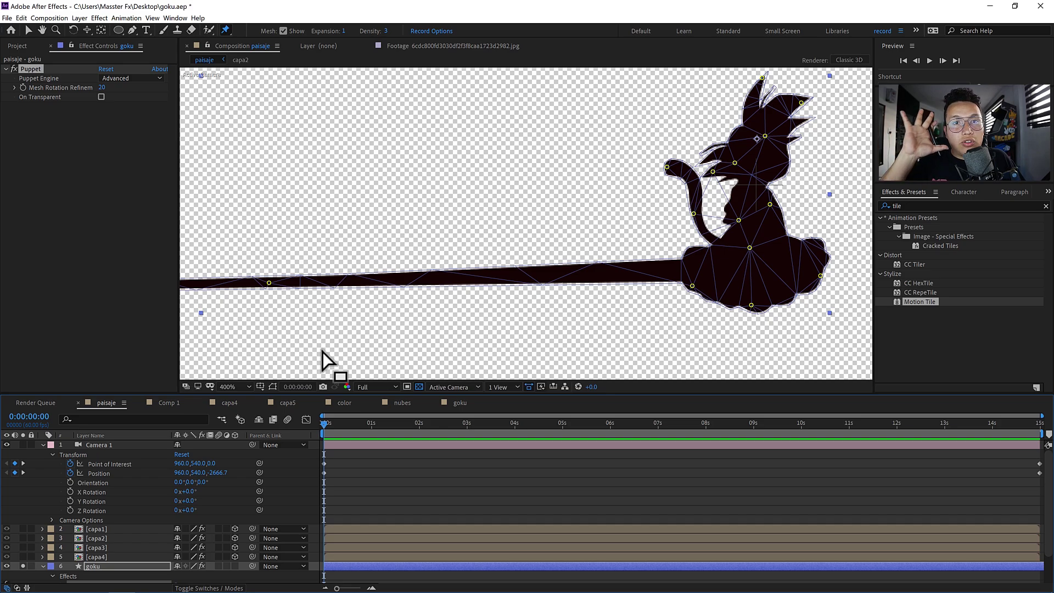
pyautogui.press('pagedown')
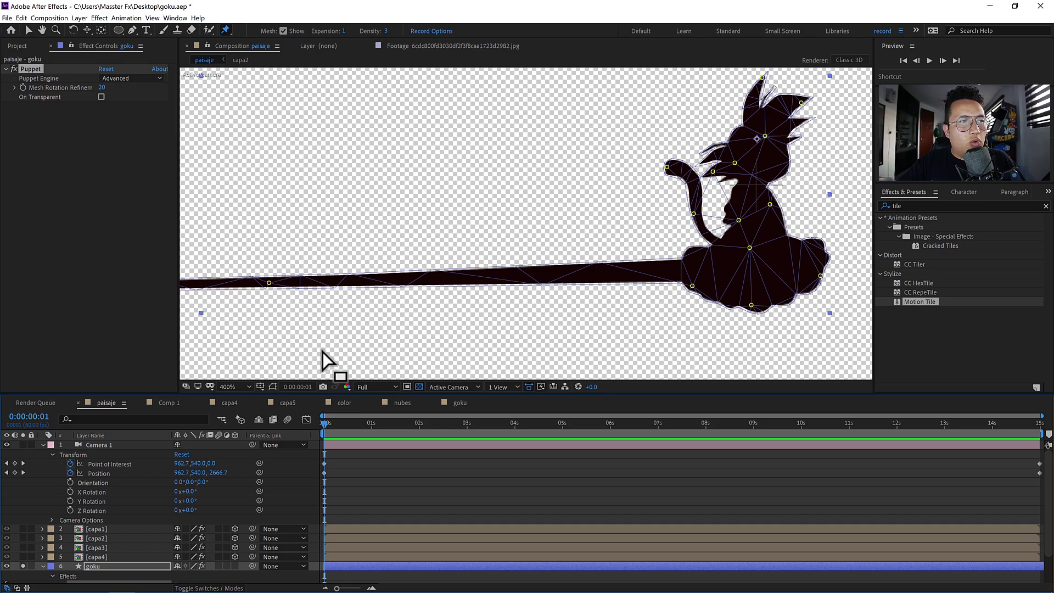
pyautogui.press('pagedown')
pyautogui.press('pagedown')
pyautogui.press('pagedown')
pyautogui.press('pagedown')
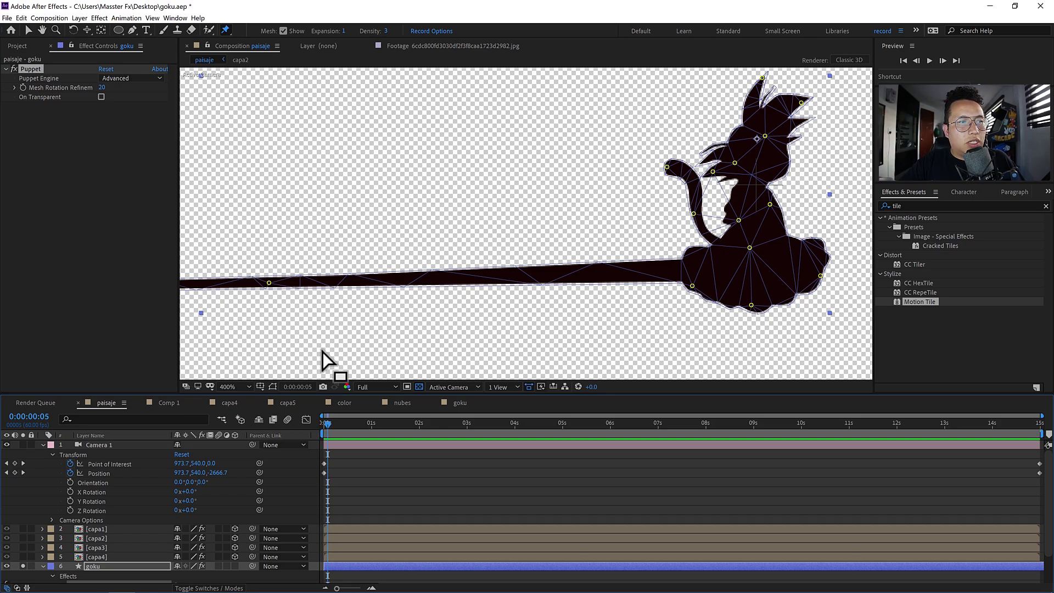
pyautogui.press('pagedown')
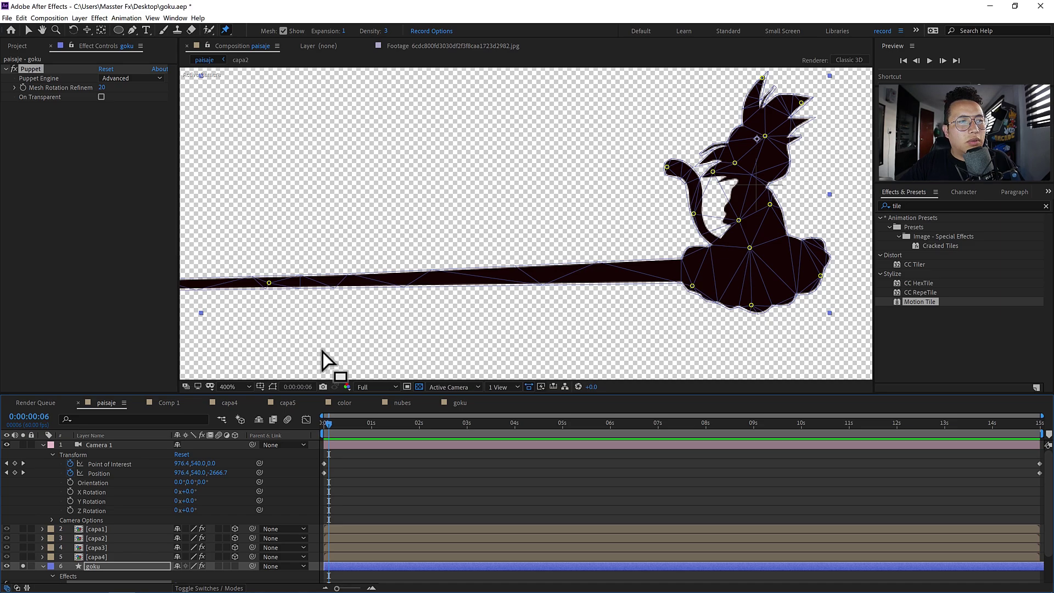
pyautogui.press('pagedown')
pyautogui.press('pagedown')
pyautogui.press('pagedown')
pyautogui.press('pagedown')
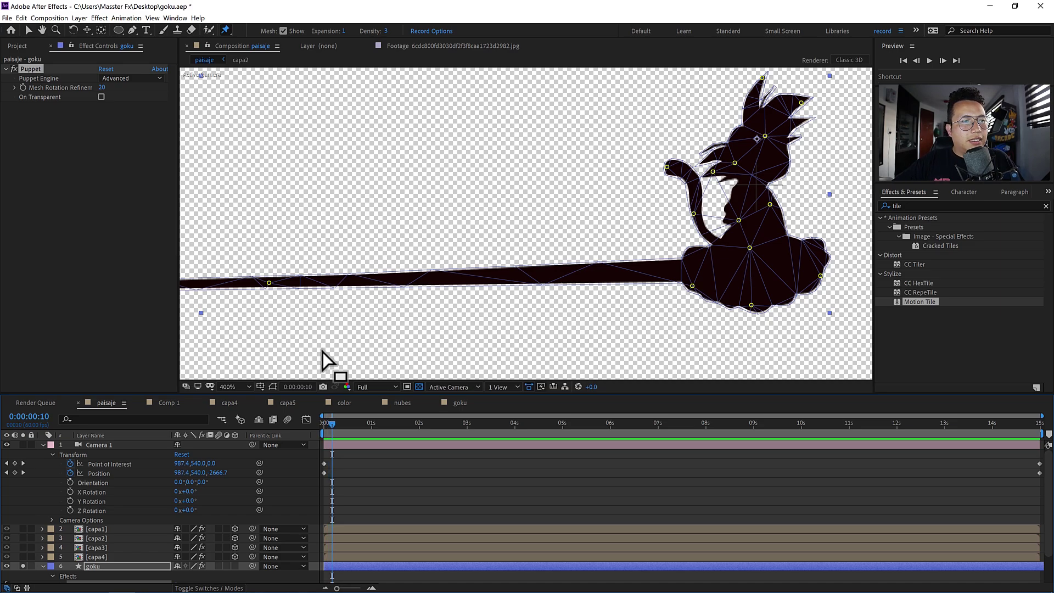
pyautogui.click(372, 588)
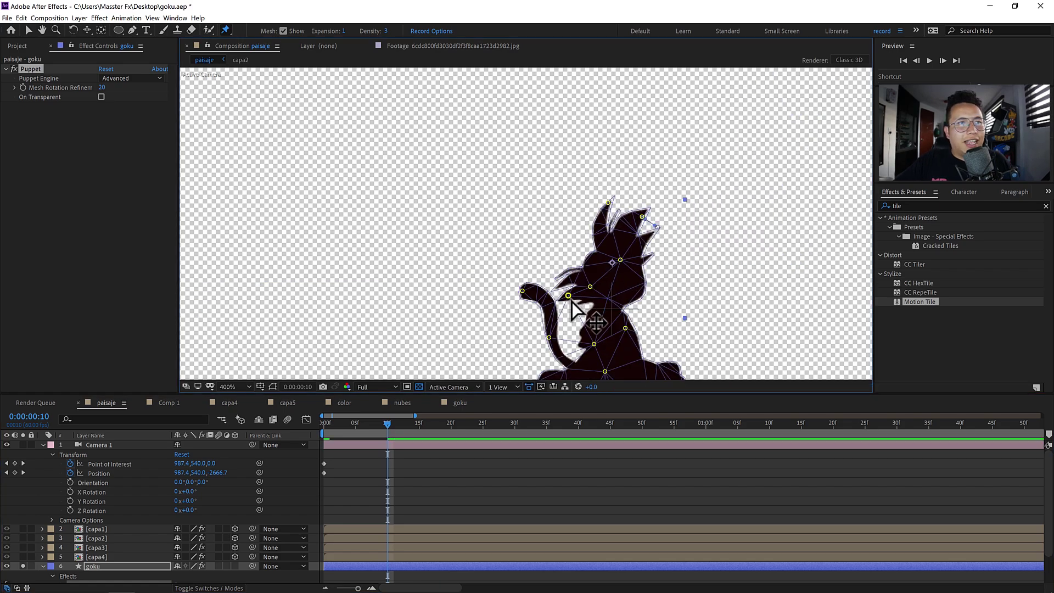
# At frame 10, drag the face pin to tilt the head and lift the tail pin.
pyautogui.moveTo(569, 296); pyautogui.dragTo(589, 285)
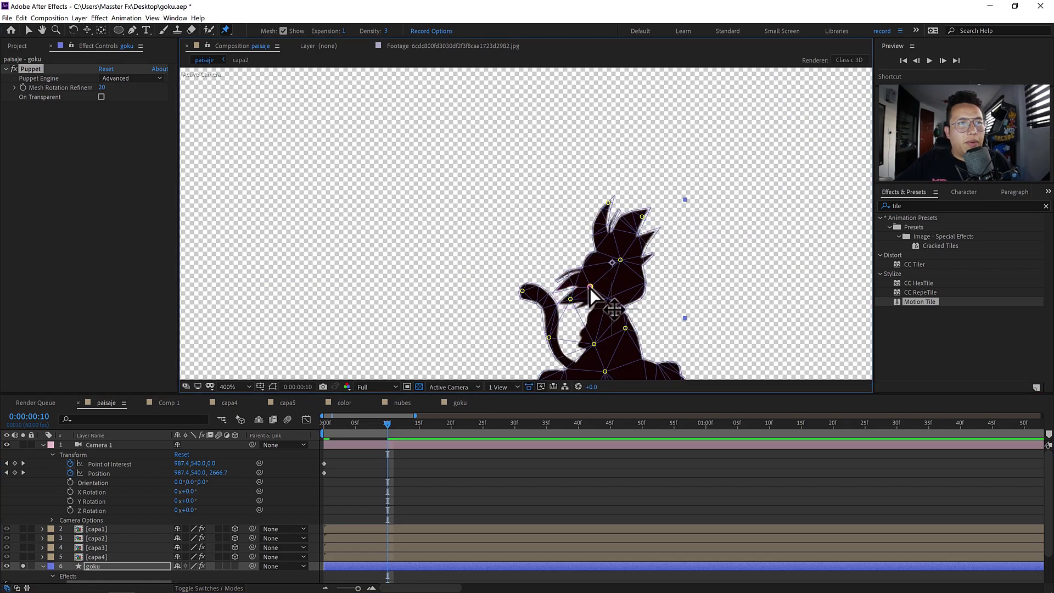
pyautogui.moveTo(523, 291); pyautogui.dragTo(526, 286)
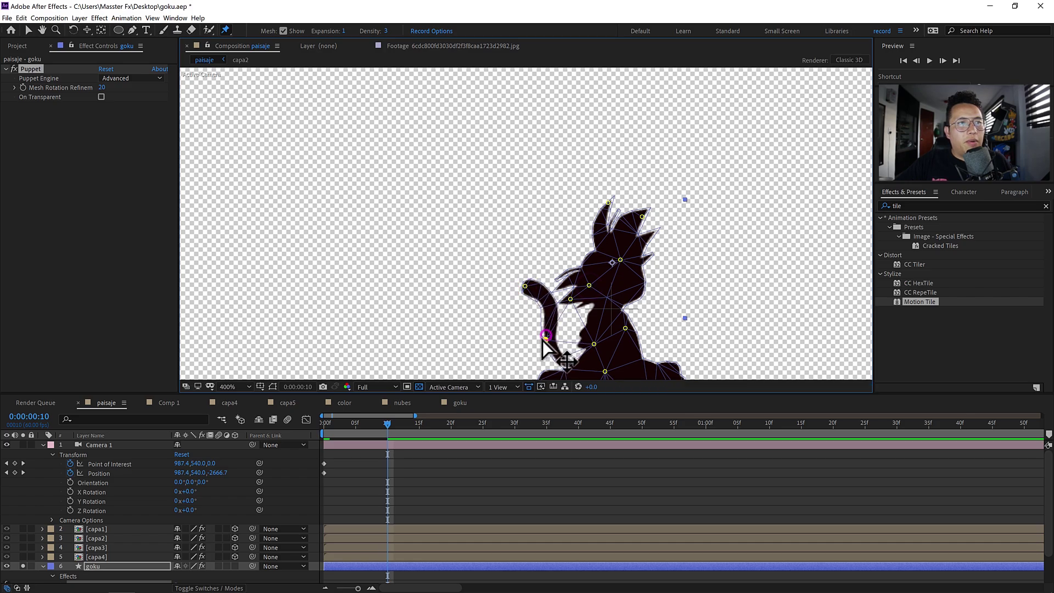
pyautogui.moveTo(628, 282); pyautogui.dragTo(622, 152)
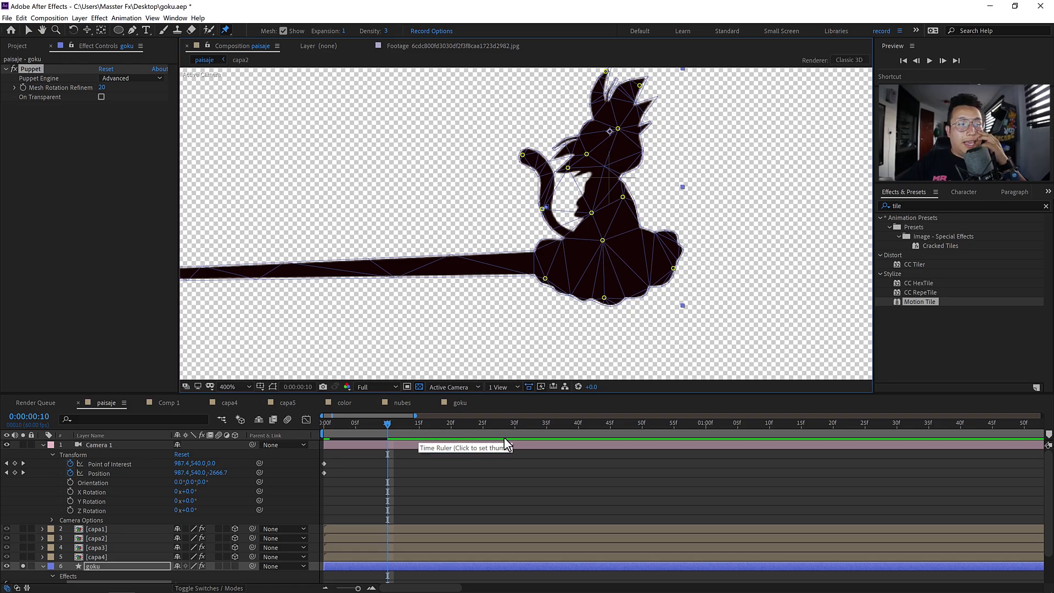
# At frames 20 and 40, pose the neck, robe bottom, hand and lower arm, bending the arm upward.
pyautogui.click(453, 424)
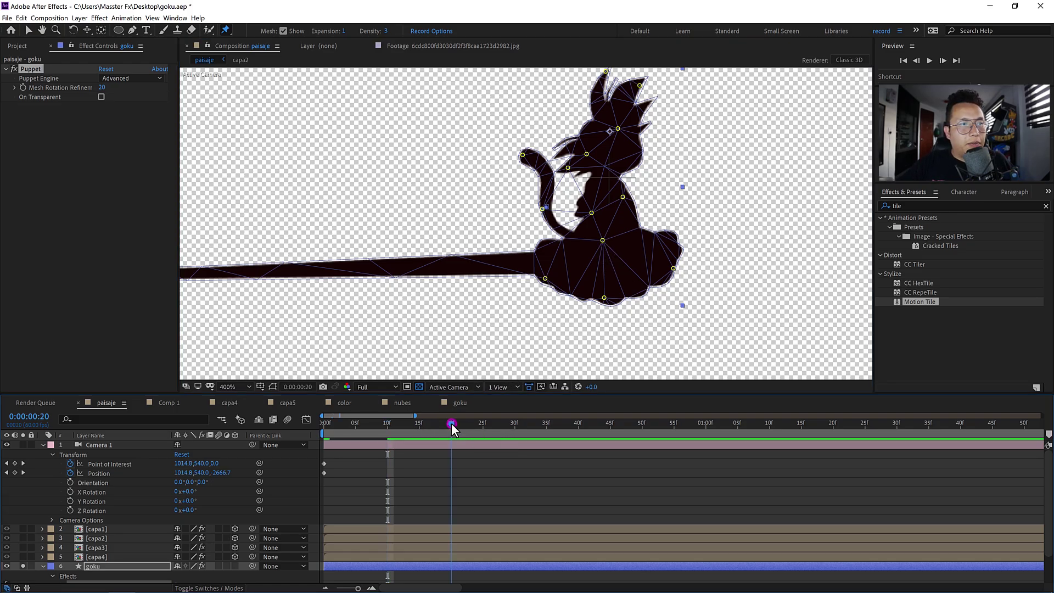
pyautogui.moveTo(606, 74)
pyautogui.mouseDown()
pyautogui.moveTo(604, 158)
pyautogui.moveTo(644, 180)
pyautogui.mouseUp()
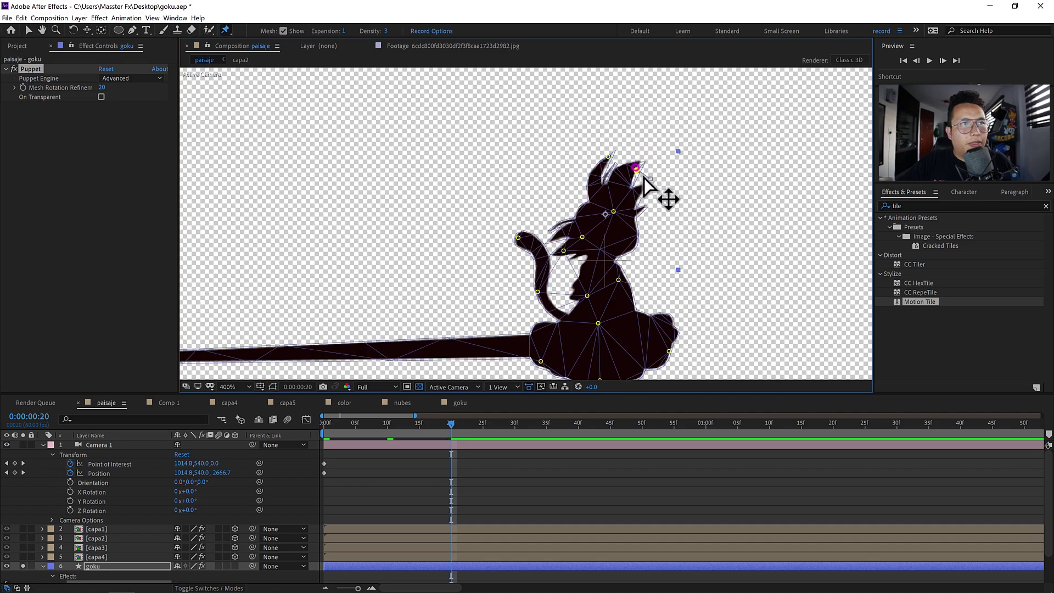
pyautogui.click(563, 245)
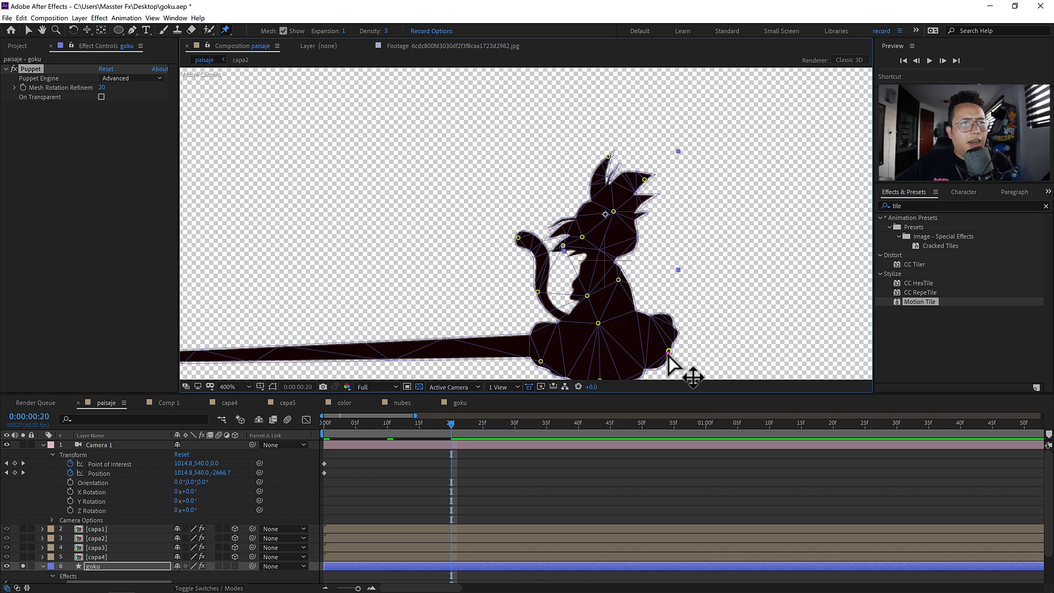
pyautogui.scroll(-3, 643, 245)
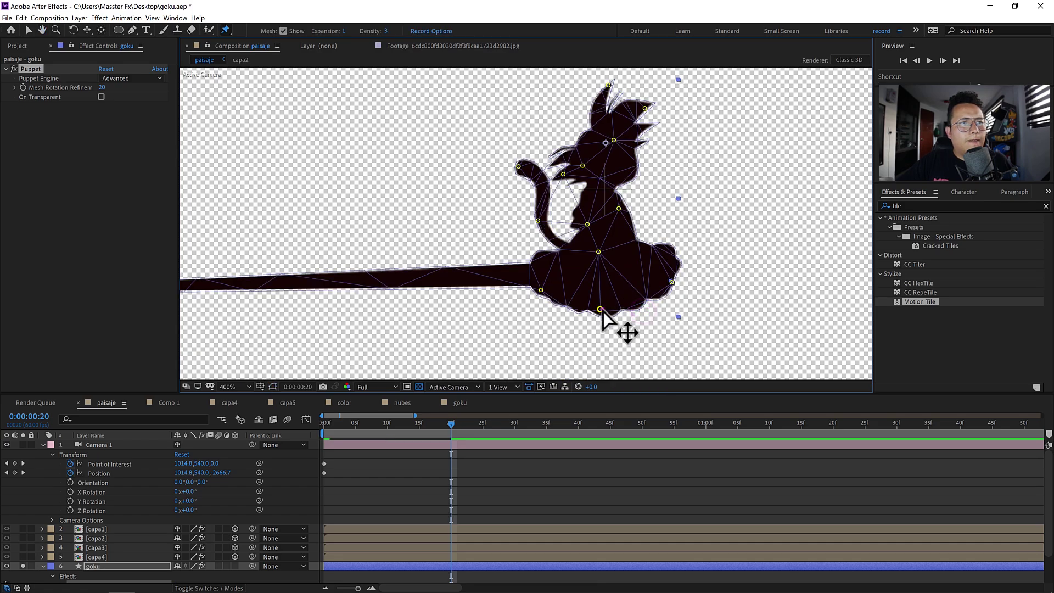
pyautogui.moveTo(601, 309); pyautogui.dragTo(595, 343)
pyautogui.click(540, 288)
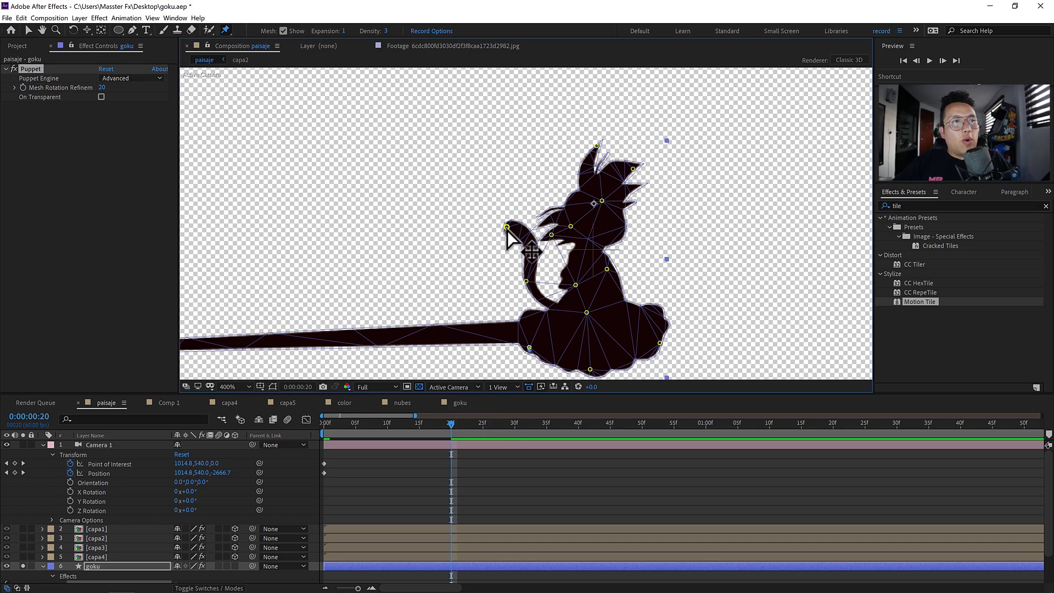
pyautogui.moveTo(507, 227); pyautogui.dragTo(514, 218)
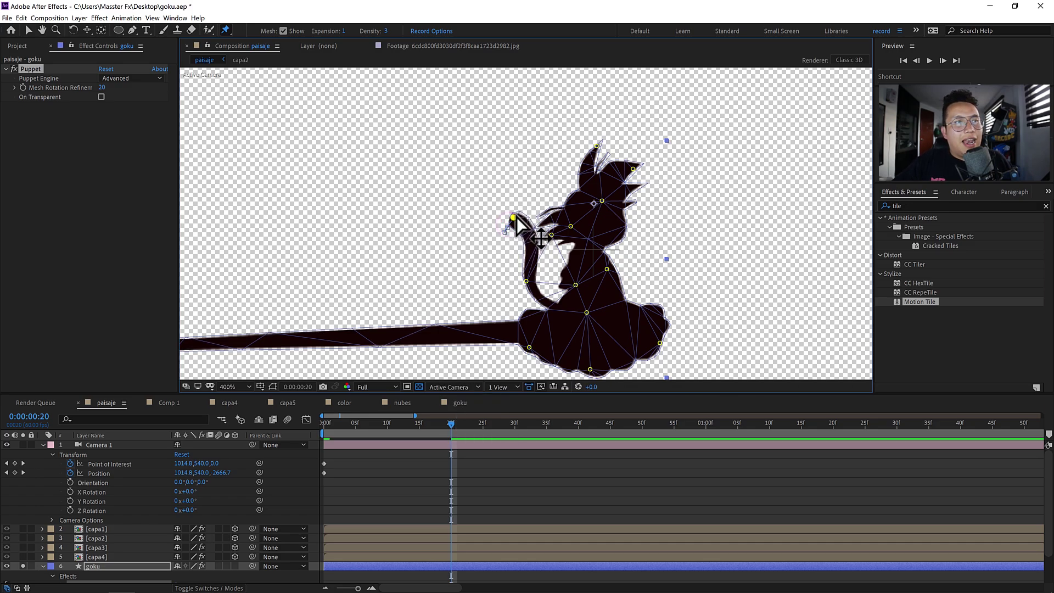
pyautogui.click(520, 285)
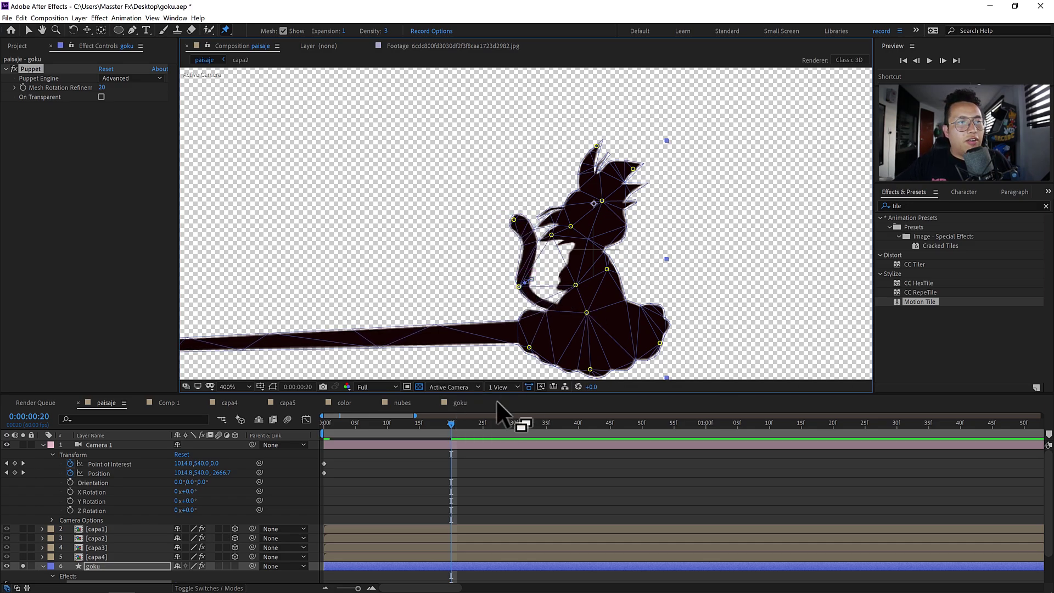
pyautogui.click(579, 428)
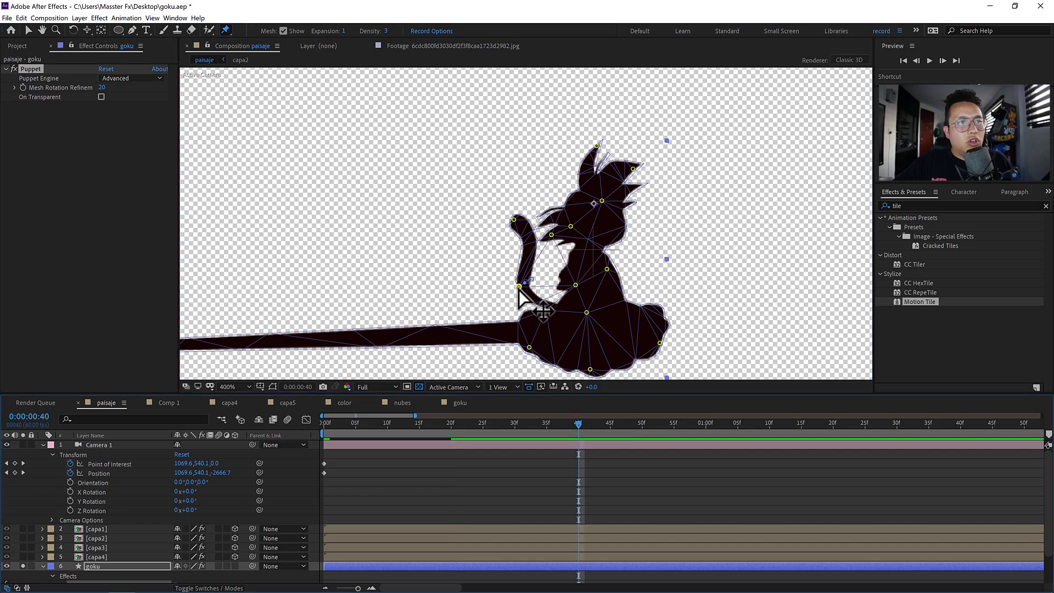
pyautogui.moveTo(520, 286); pyautogui.dragTo(510, 224)
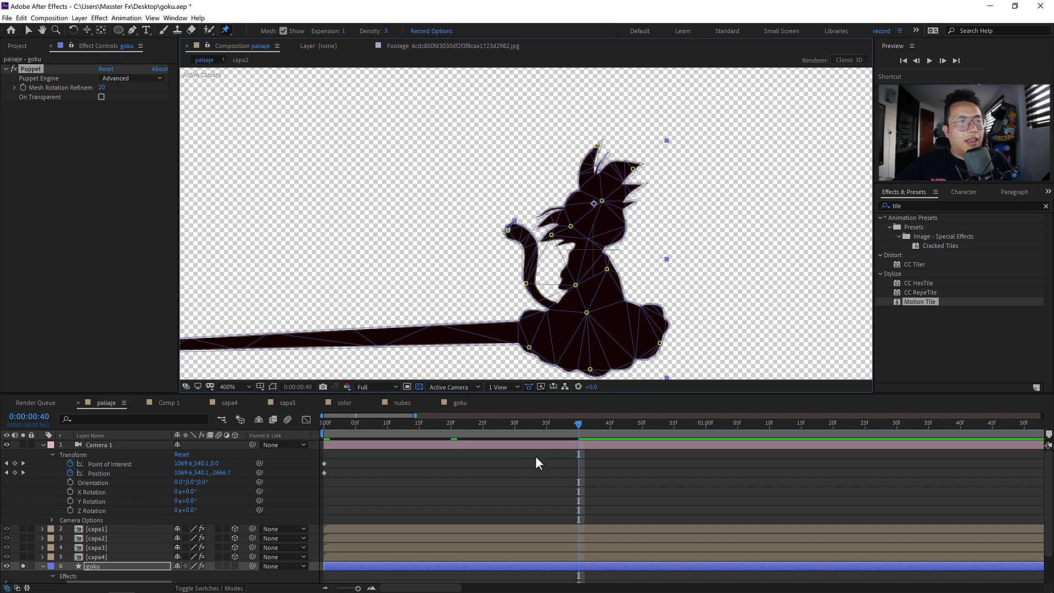
# At 30f, nudge Goku's ear tip, chest pins and hair tip into a new pose.
pyautogui.scroll(-1, 1047, 537)
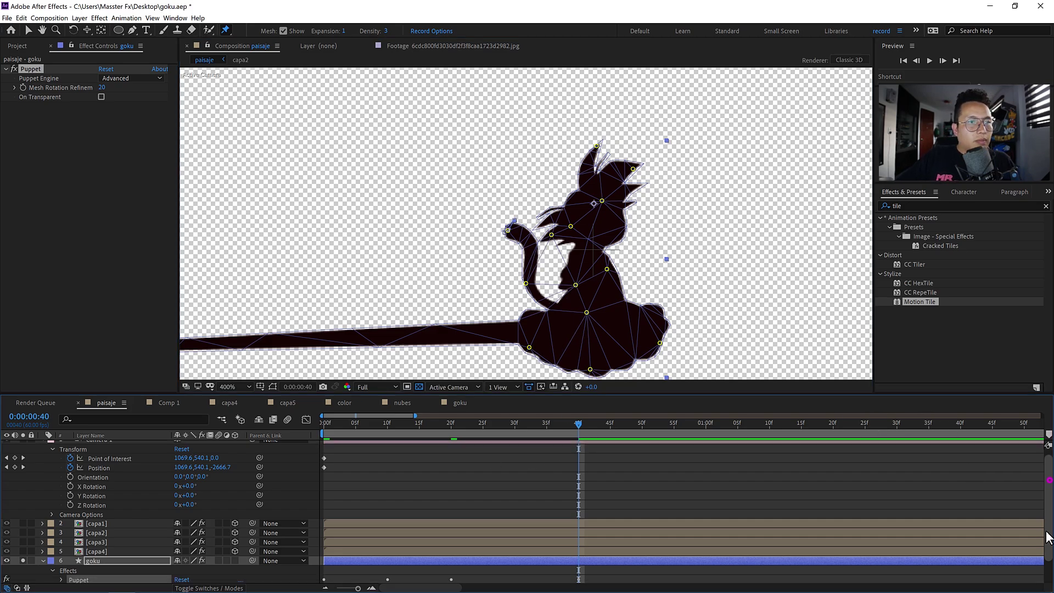
pyautogui.scroll(1, 1048, 537)
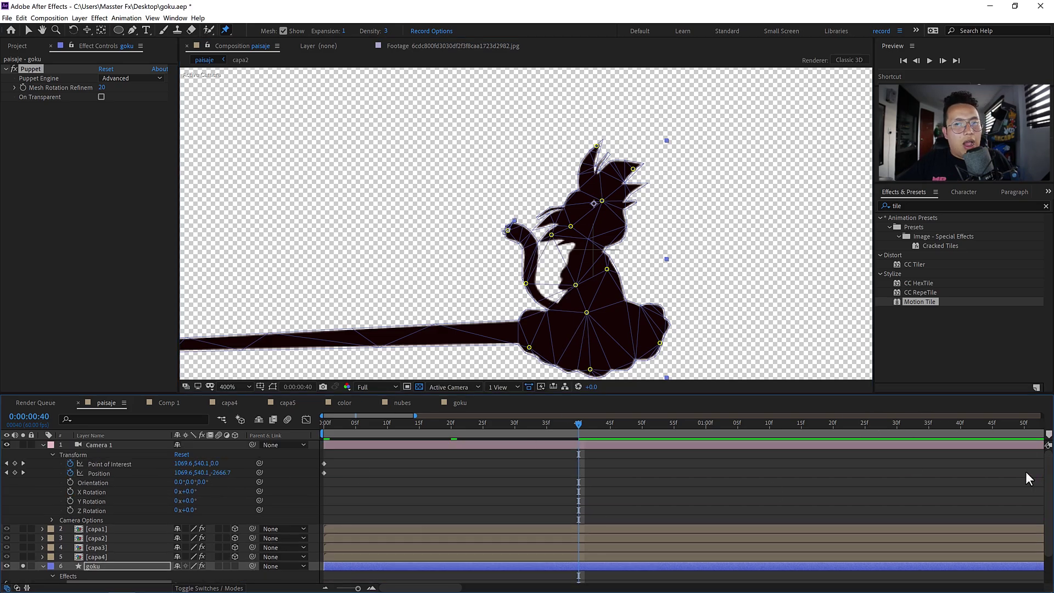
pyautogui.scroll(-3, 1047, 505)
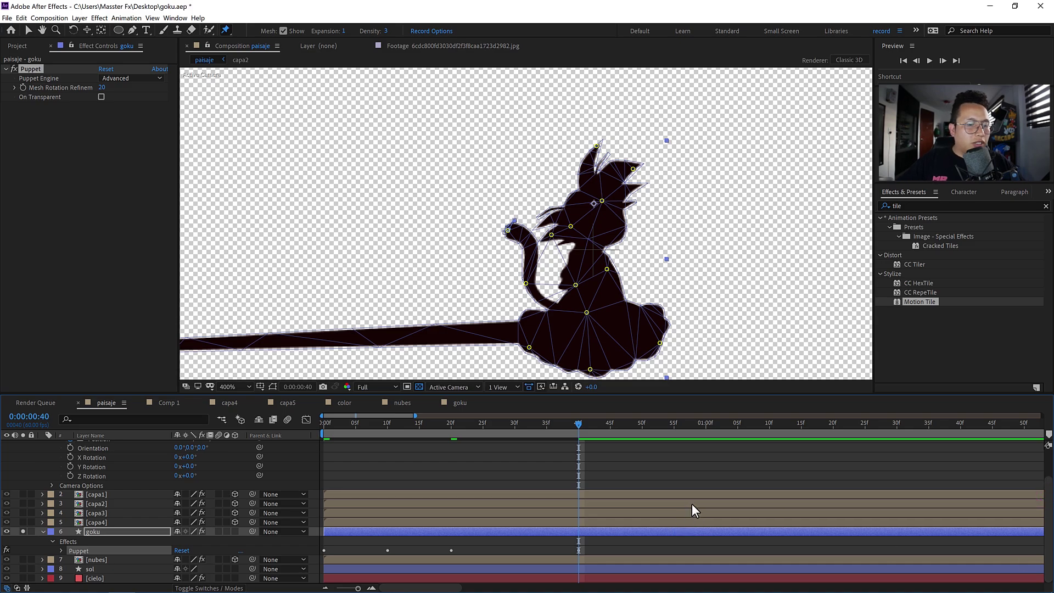
pyautogui.press('u')
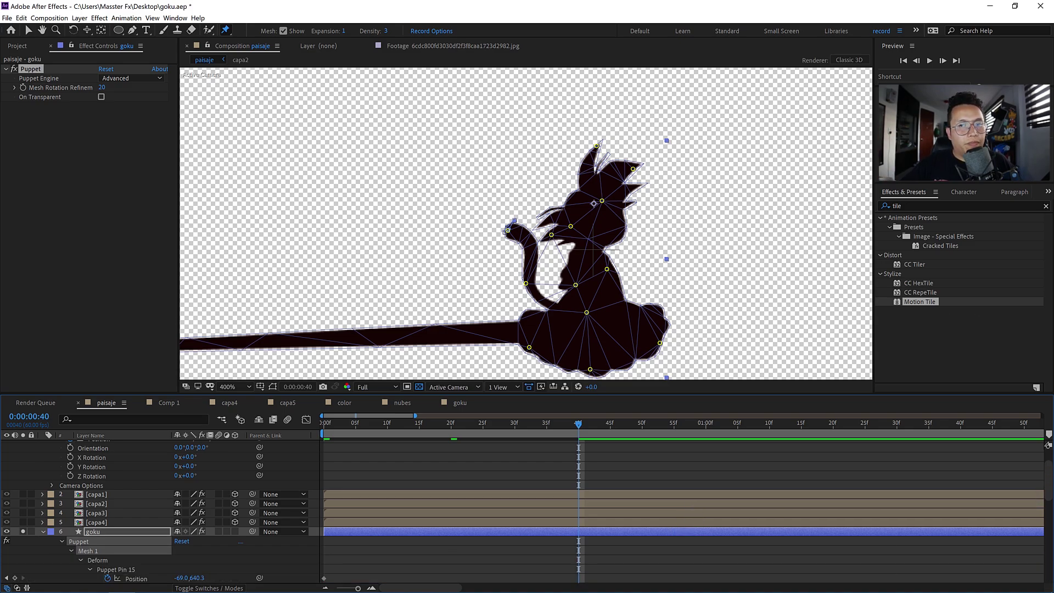
pyautogui.moveTo(1050, 488); pyautogui.dragTo(1051, 549)
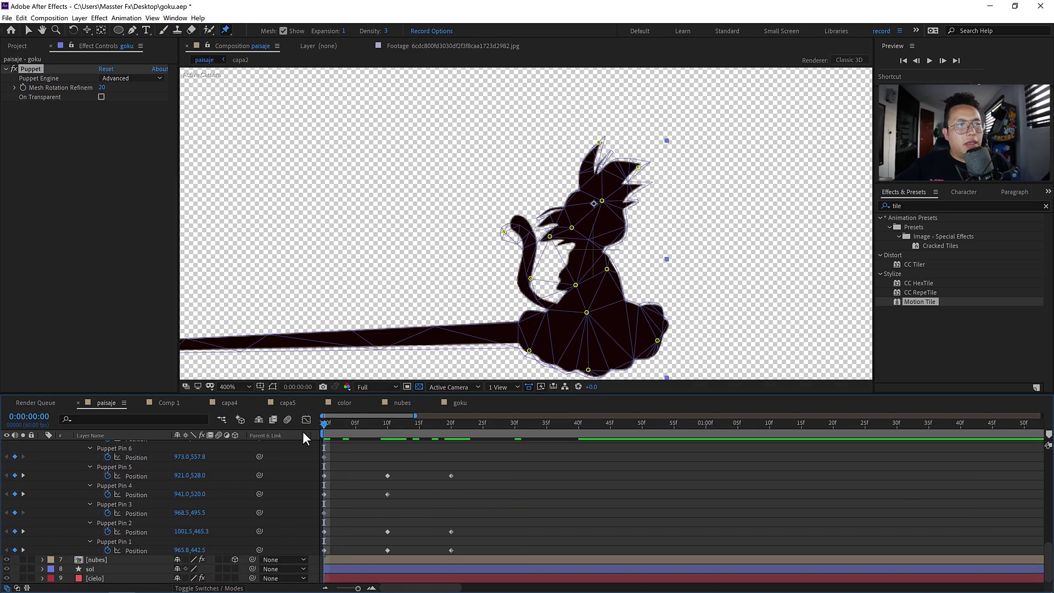
pyautogui.moveTo(324, 431)
pyautogui.mouseDown()
pyautogui.moveTo(462, 448)
pyautogui.moveTo(514, 442)
pyautogui.mouseUp()
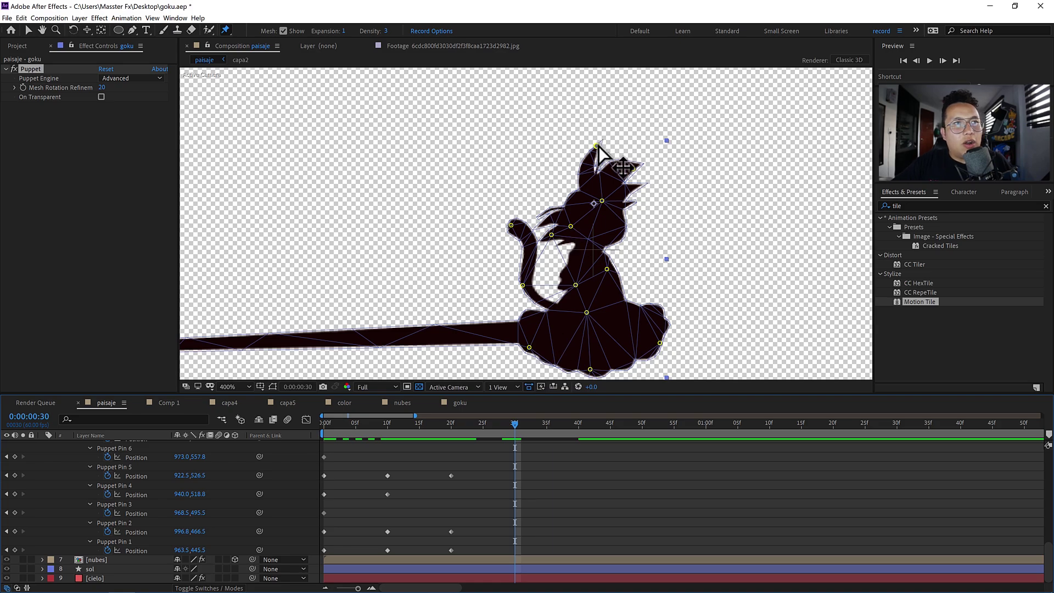
pyautogui.moveTo(596, 146)
pyautogui.mouseDown()
pyautogui.moveTo(587, 145)
pyautogui.moveTo(621, 158)
pyautogui.mouseUp()
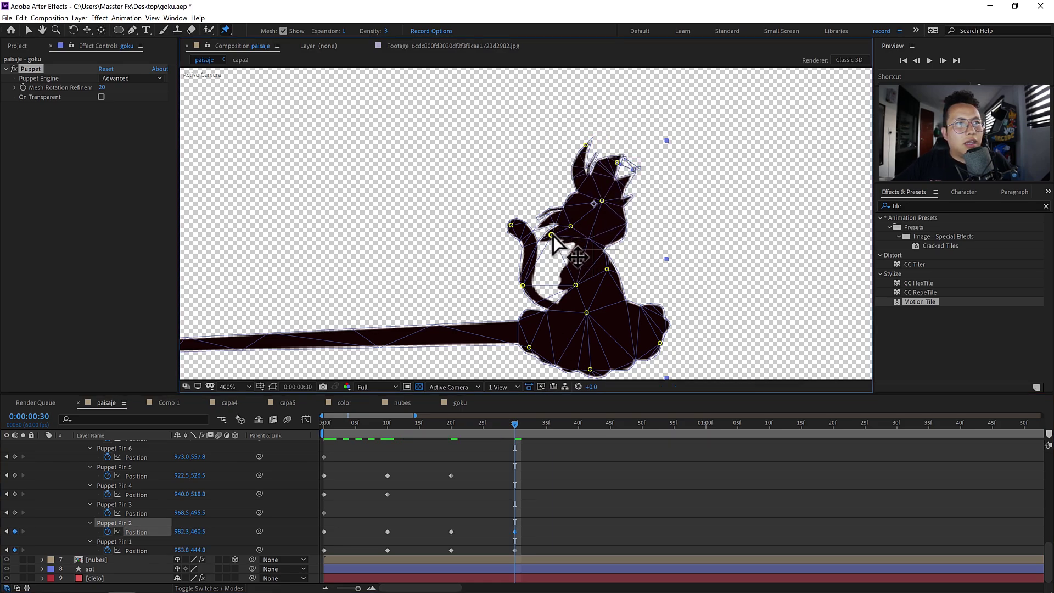
pyautogui.moveTo(569, 226); pyautogui.dragTo(574, 226)
pyautogui.moveTo(617, 162); pyautogui.dragTo(622, 154)
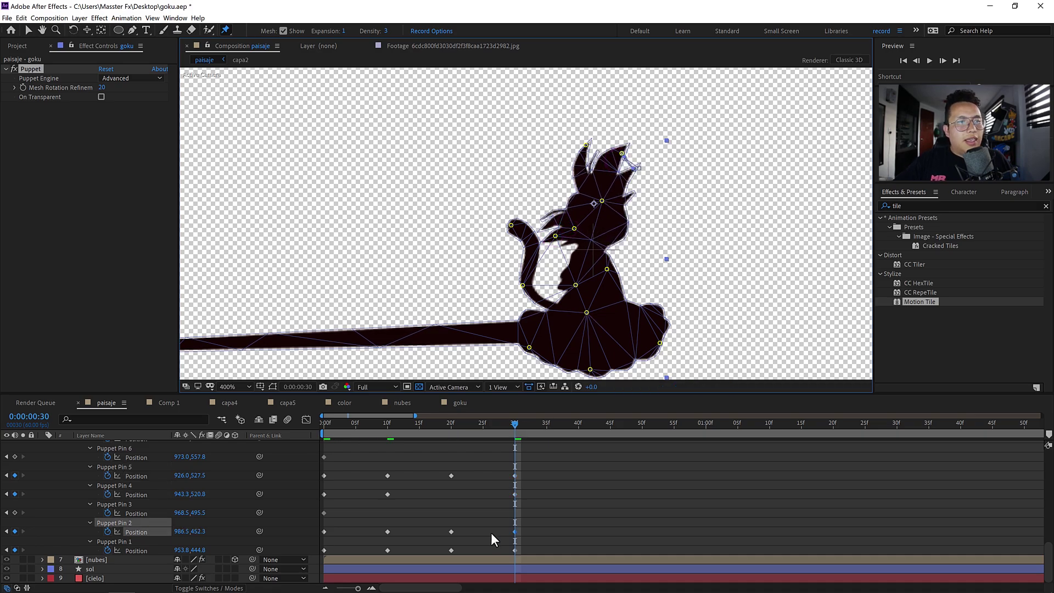
# Copy the 0f keyframes of puppet pins 1, 2, 4, 5, 12 and 13 and paste them at 40f.
pyautogui.moveTo(537, 465); pyautogui.dragTo(502, 549)
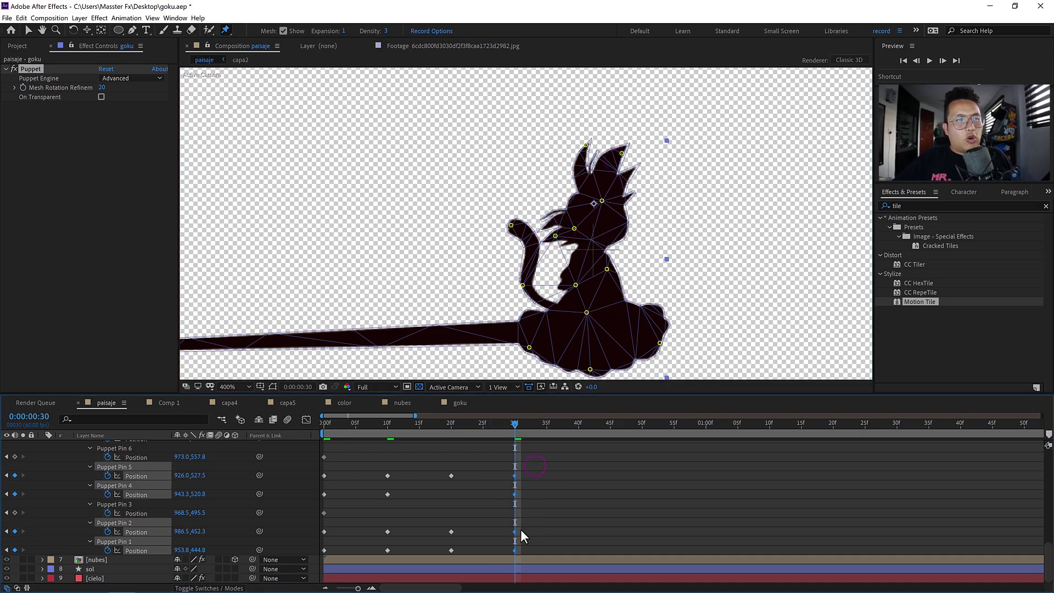
pyautogui.click(579, 428)
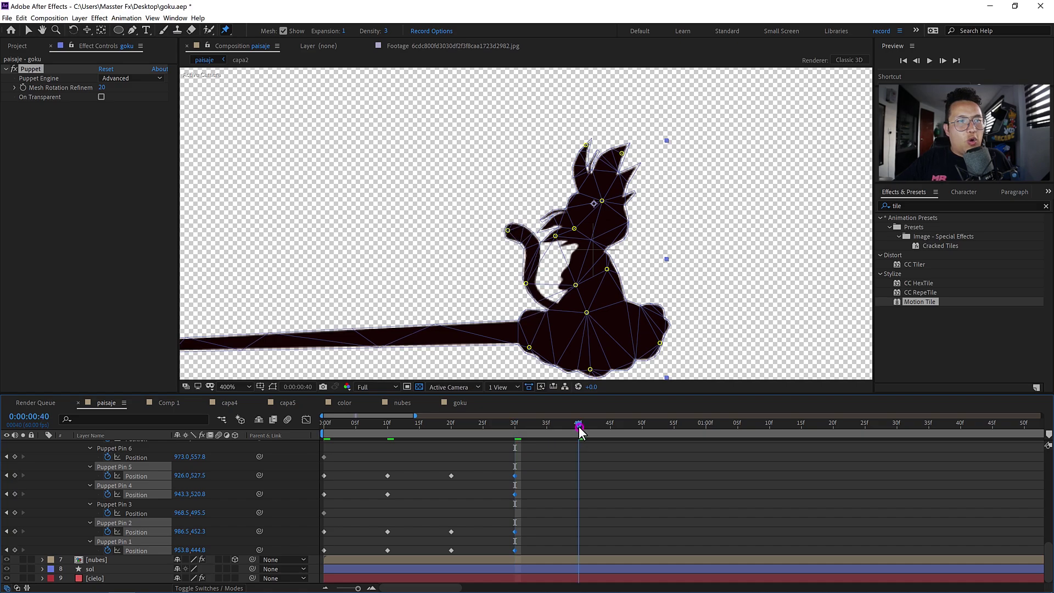
pyautogui.moveTo(348, 531); pyautogui.dragTo(320, 551)
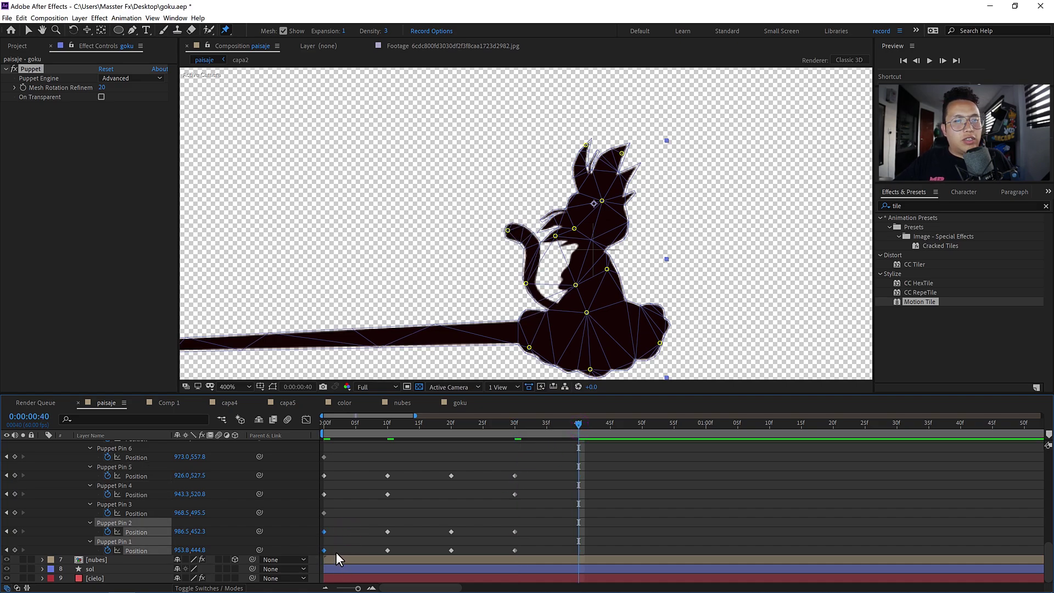
pyautogui.hotkey('ctrl', 'c')
pyautogui.hotkey('ctrl', 'v')
pyautogui.moveTo(338, 470); pyautogui.dragTo(320, 497)
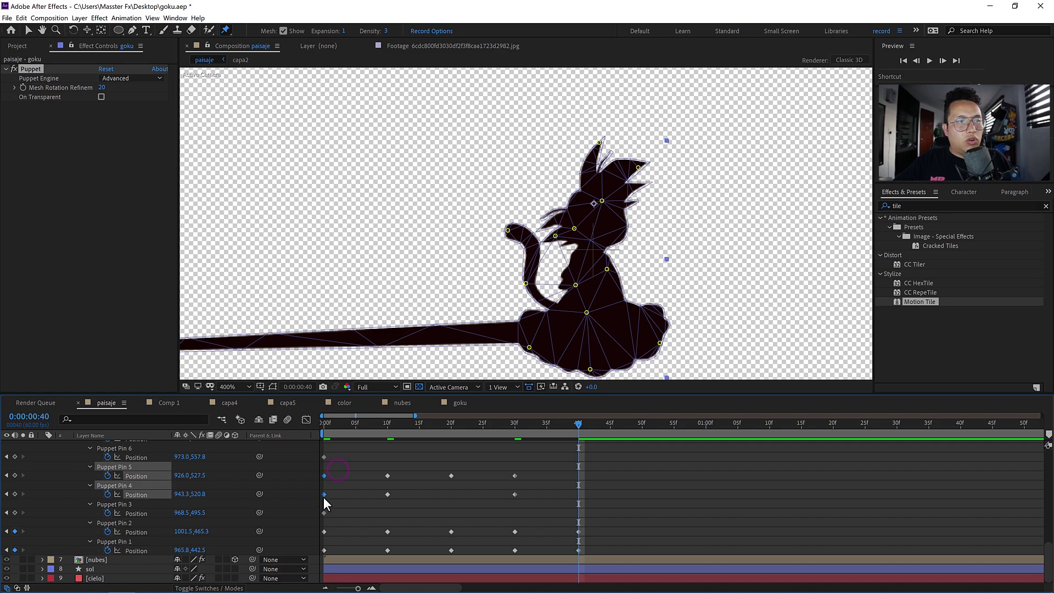
pyautogui.hotkey('ctrl', 'c')
pyautogui.hotkey('ctrl', 'v')
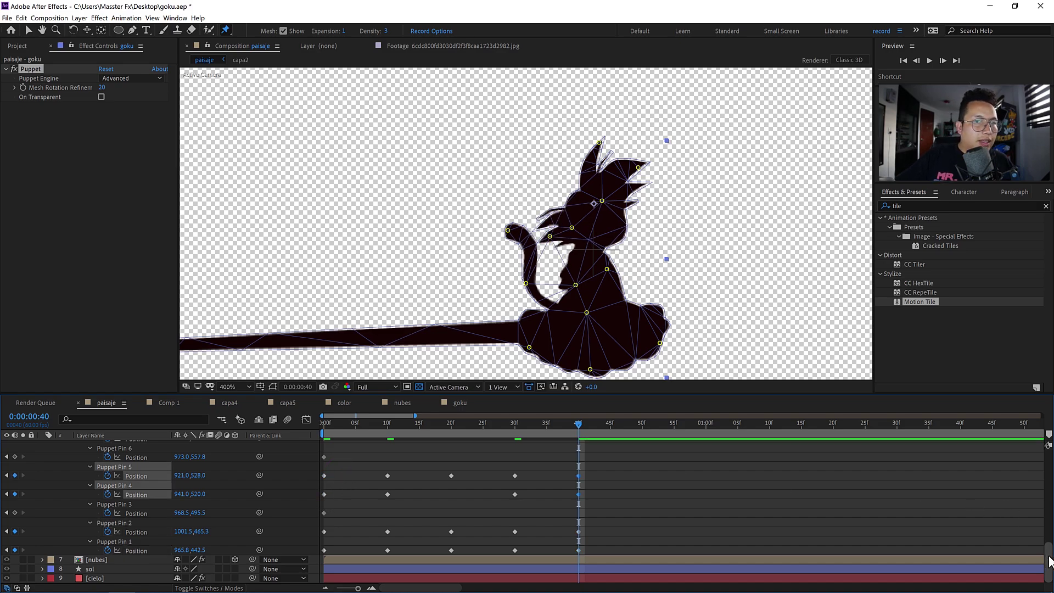
pyautogui.moveTo(1050, 560); pyautogui.dragTo(1050, 519)
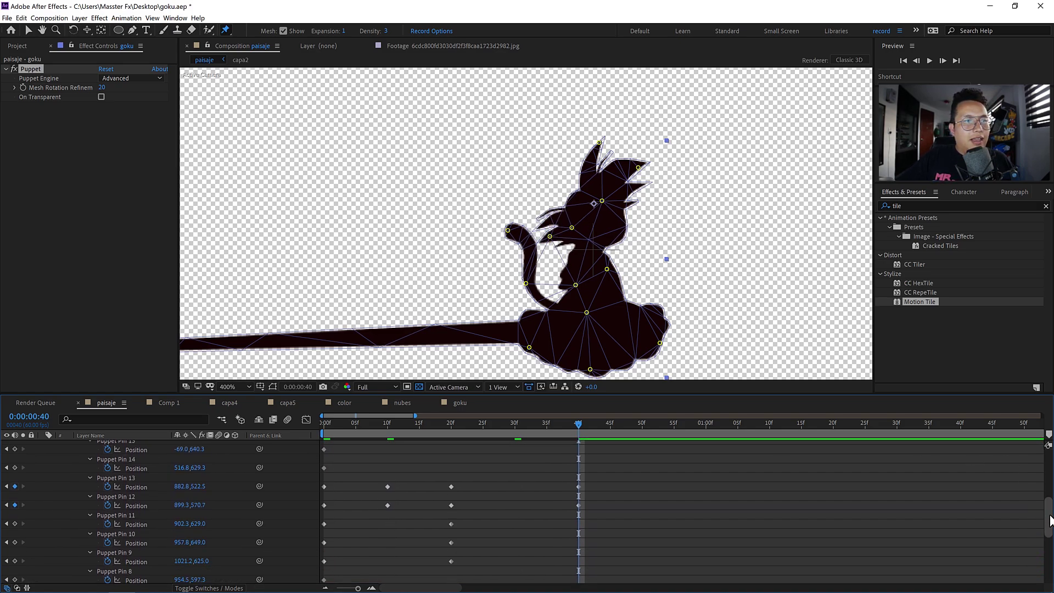
pyautogui.moveTo(328, 503); pyautogui.dragTo(319, 506)
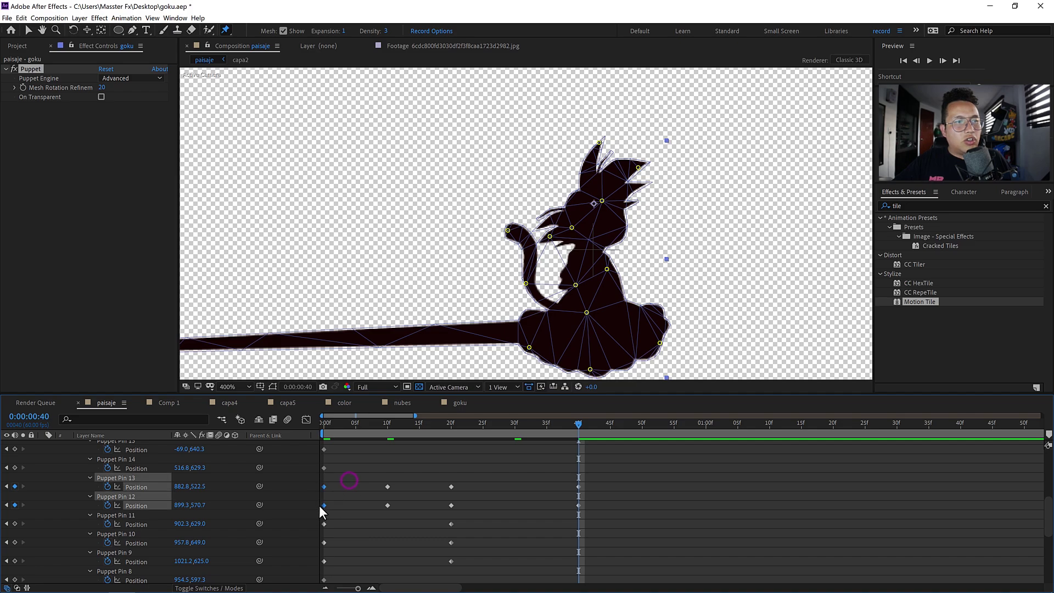
pyautogui.hotkey('ctrl', 'c')
pyautogui.hotkey('ctrl', 'v')
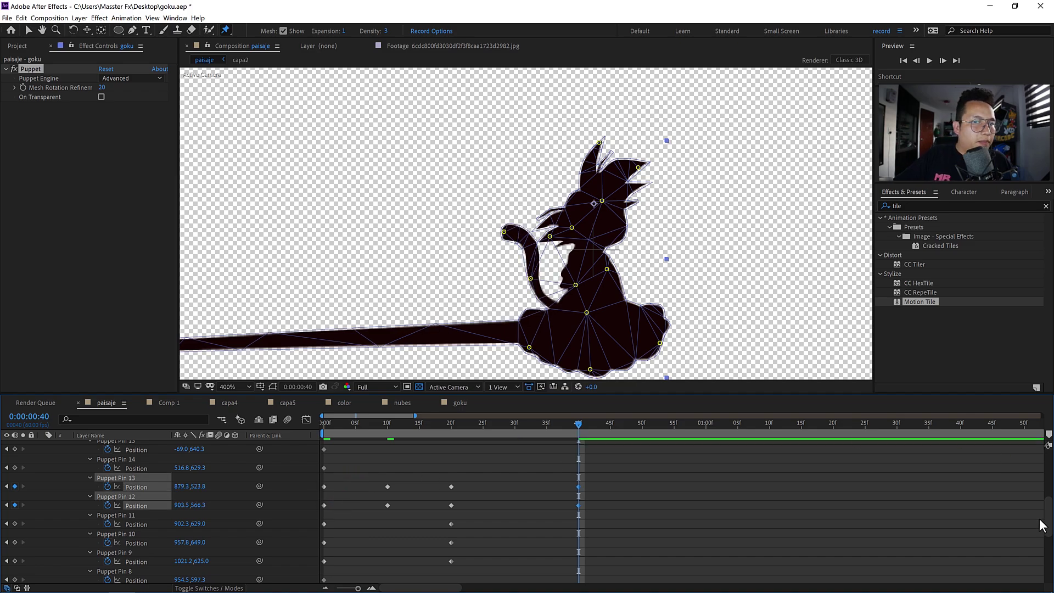
# Split the goku layer at 40f with Ctrl+Shift+D and delete the remainder.
pyautogui.scroll(3, 596, 453)
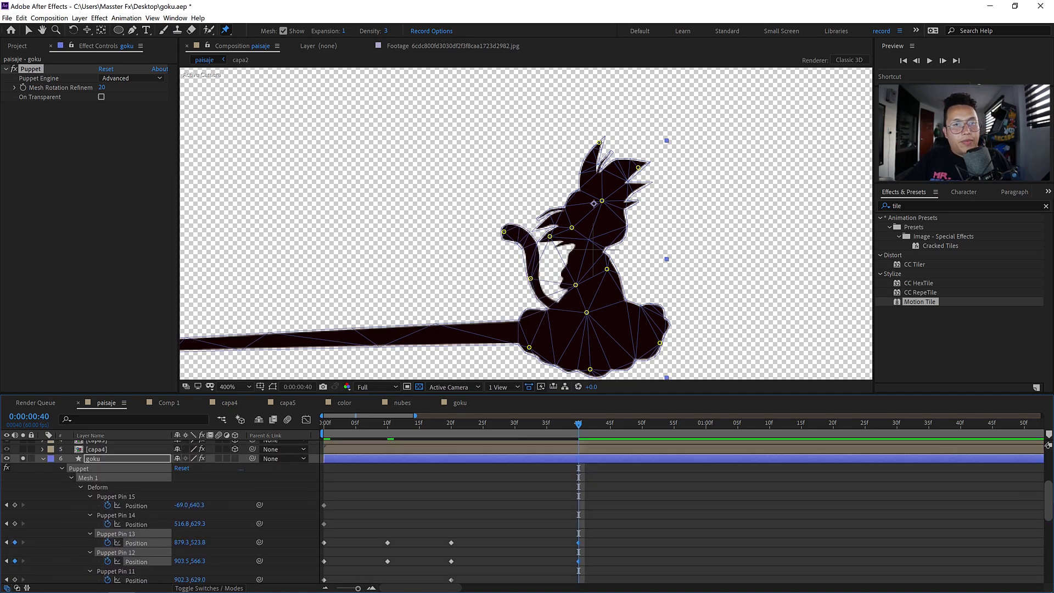
pyautogui.click(582, 456)
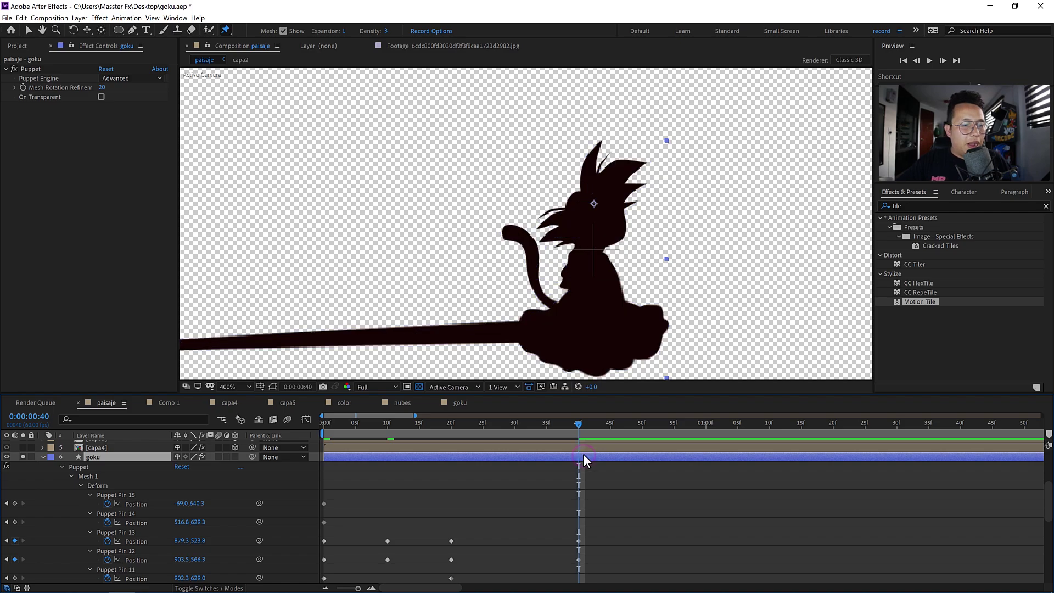
pyautogui.hotkey('ctrl', 'shift', 'd')
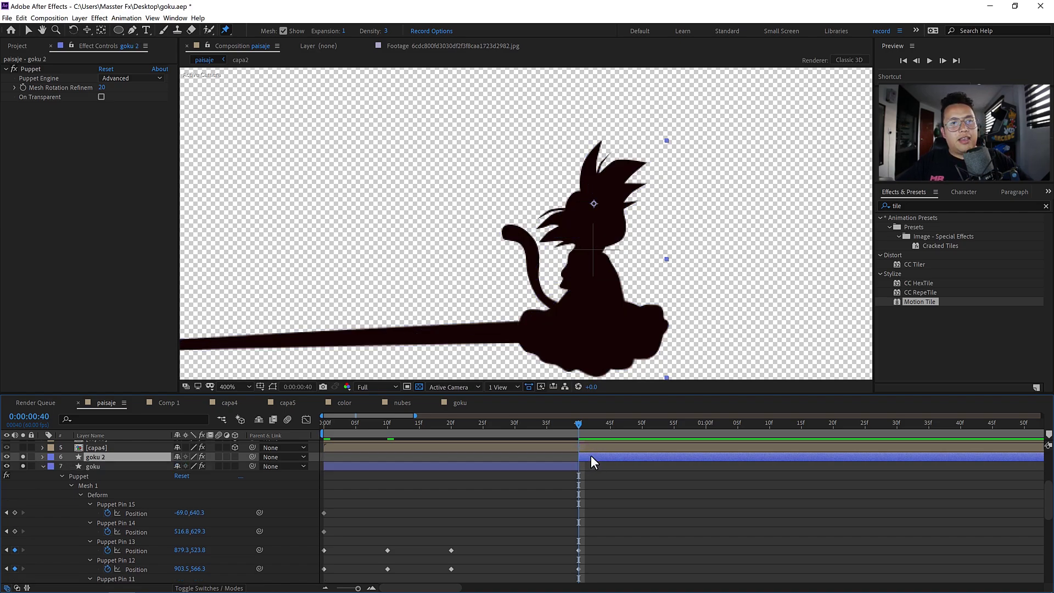
pyautogui.press('Delete')
pyautogui.moveTo(456, 428); pyautogui.dragTo(413, 428)
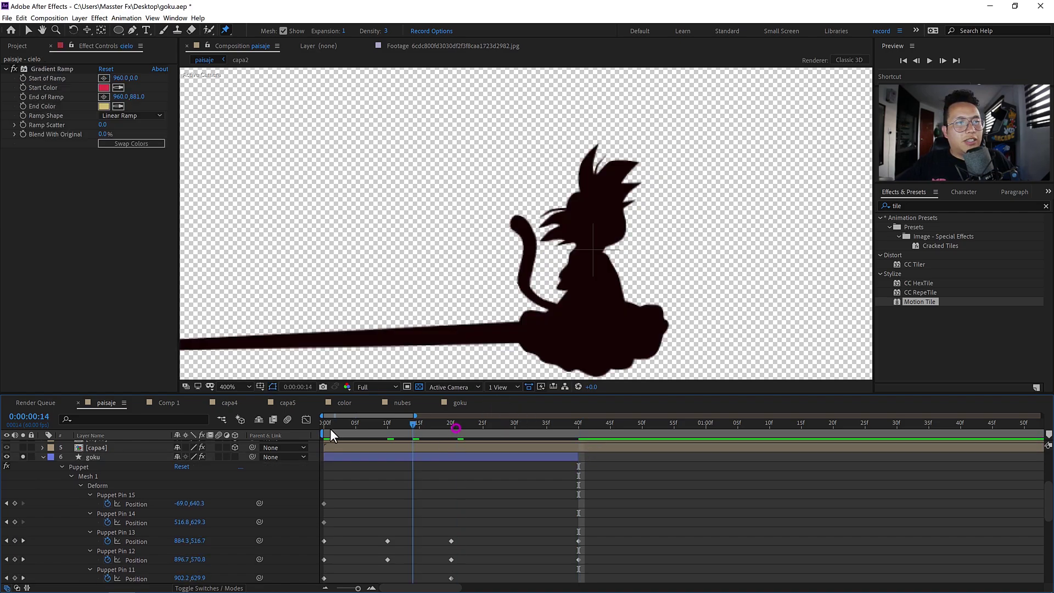
pyautogui.moveTo(331, 429); pyautogui.dragTo(406, 431)
pyautogui.click(43, 456)
pyautogui.scroll(3, 527, 565)
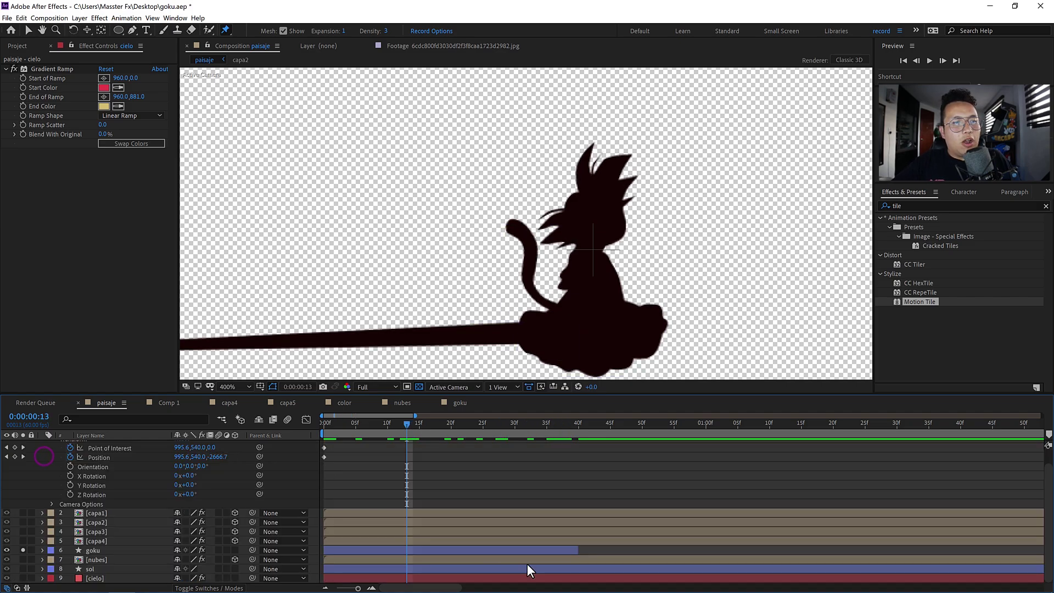
pyautogui.click(555, 548)
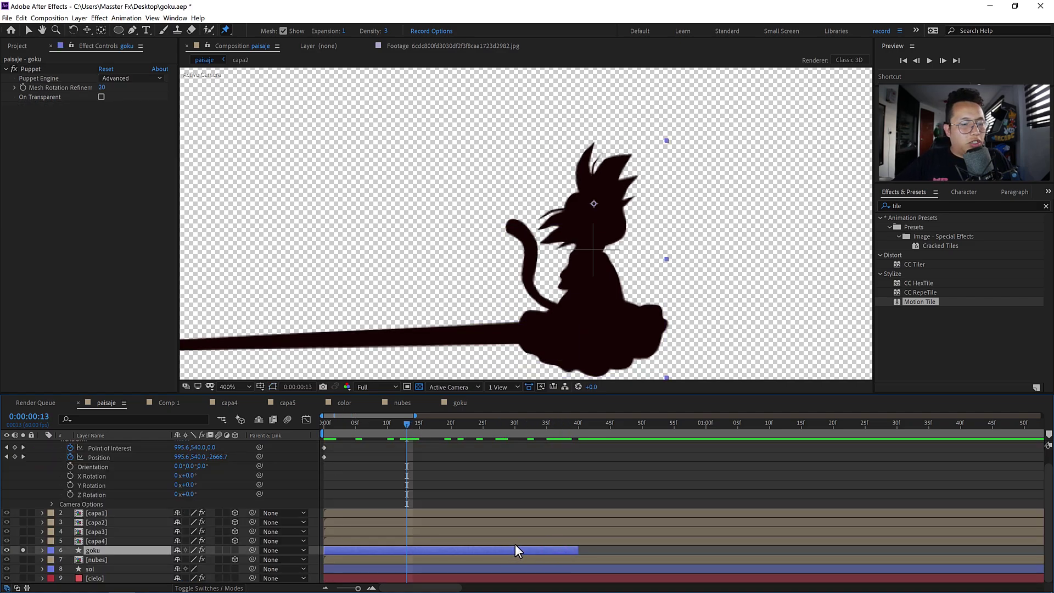
pyautogui.hotkey('ctrl', 'shift', 'c')
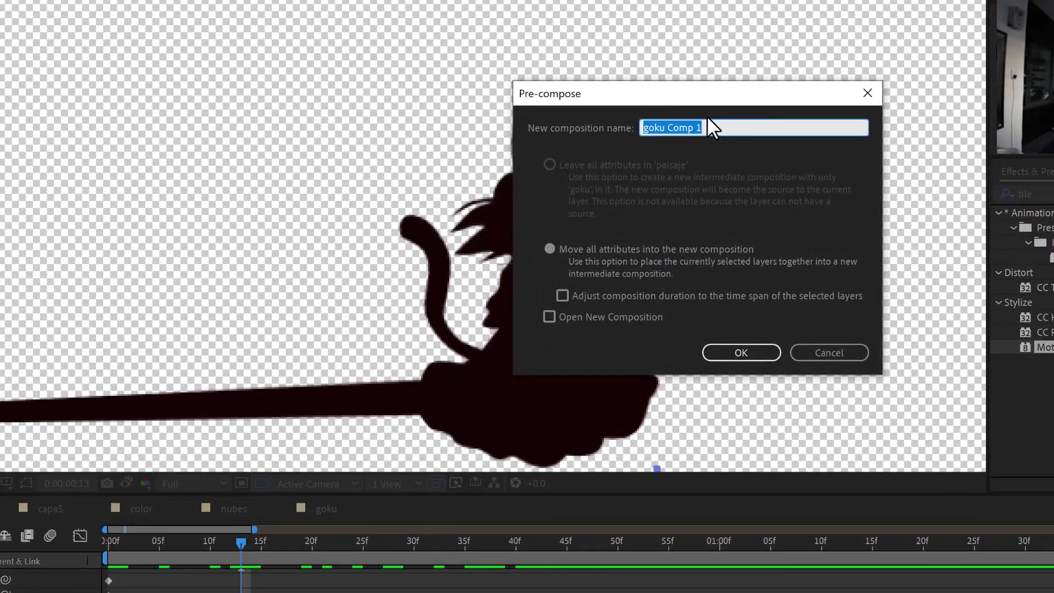
# Name the precomposition 'goku' and fit its duration to the selected layer's time span.
pyautogui.write('goku')
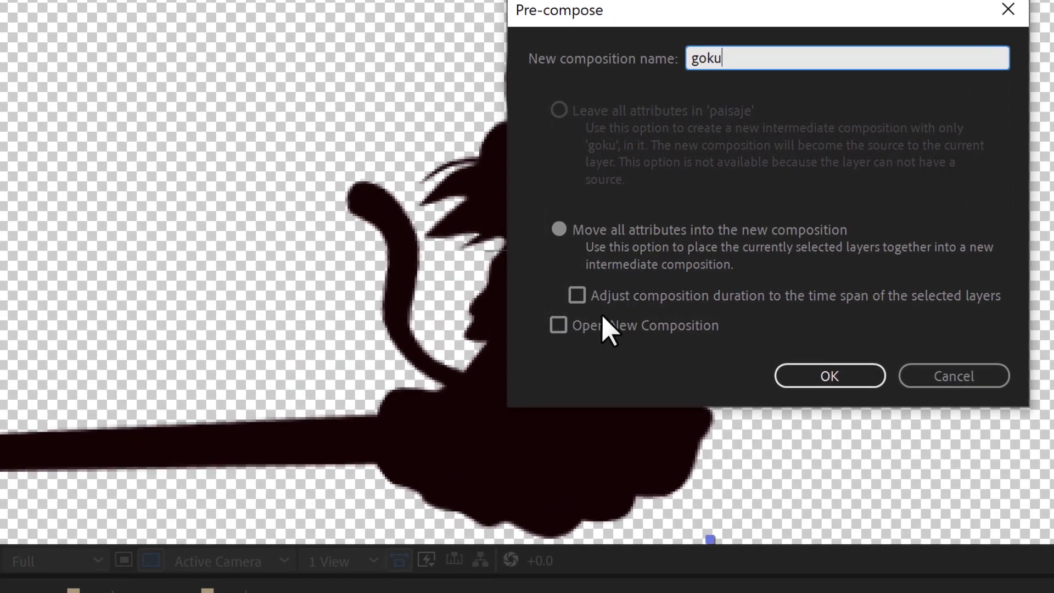
pyautogui.click(745, 299)
pyautogui.click(830, 376)
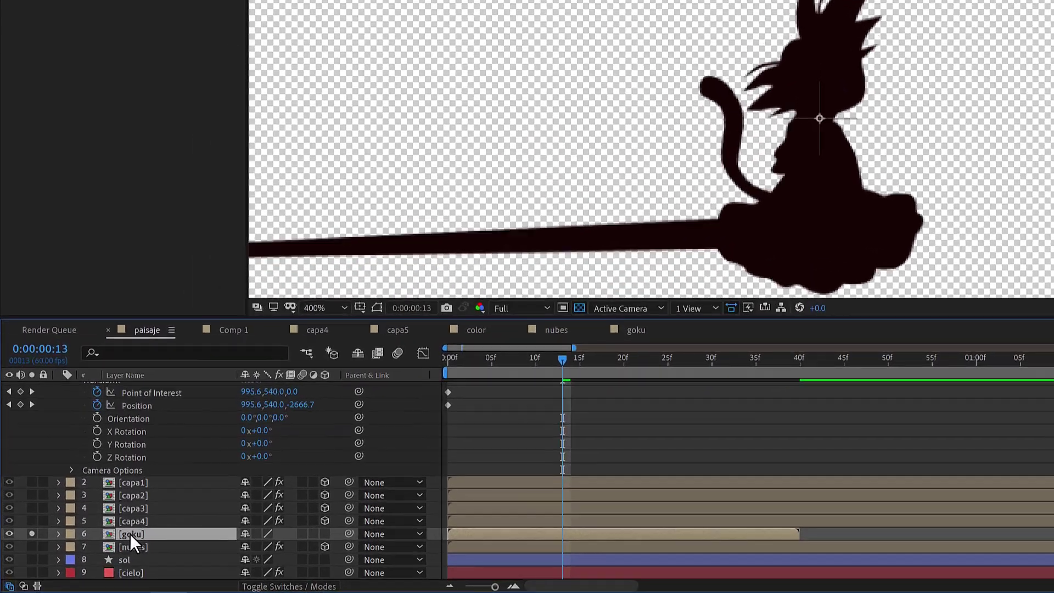
# Enable Time Remapping on the goku layer and add a loopOut() expression.
pyautogui.rightClick(94, 550)
pyautogui.click(266, 136)
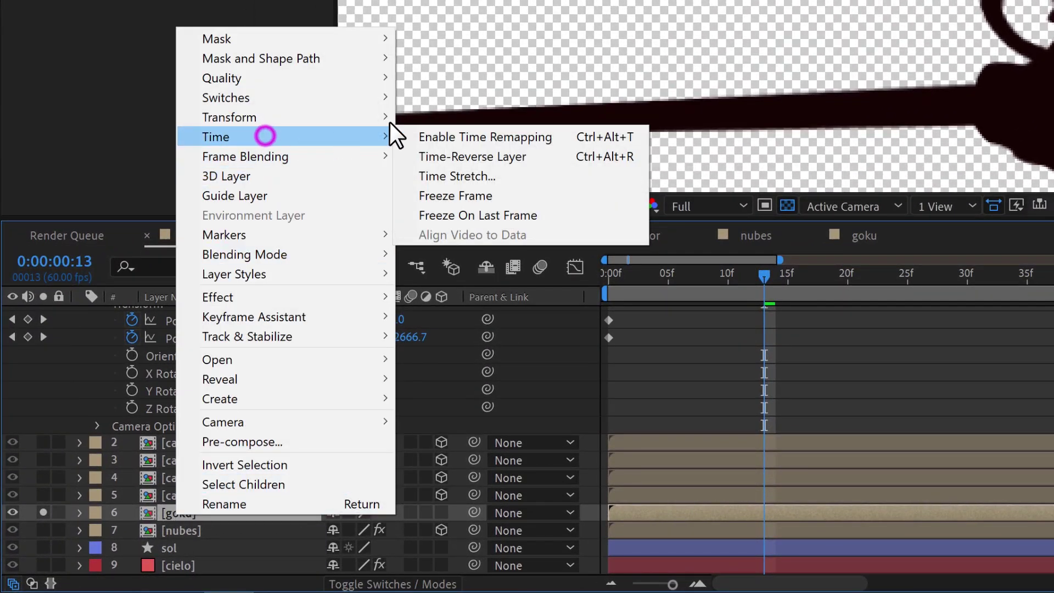
pyautogui.click(522, 142)
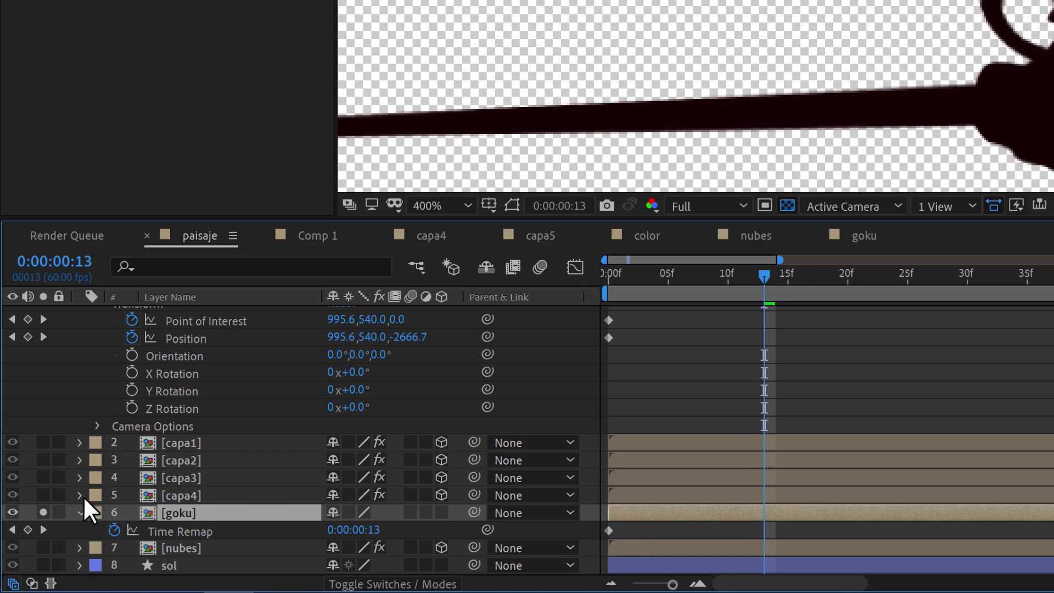
pyautogui.click(122, 533)
pyautogui.keyDown('alt'); pyautogui.click(116, 531); pyautogui.keyUp('alt')
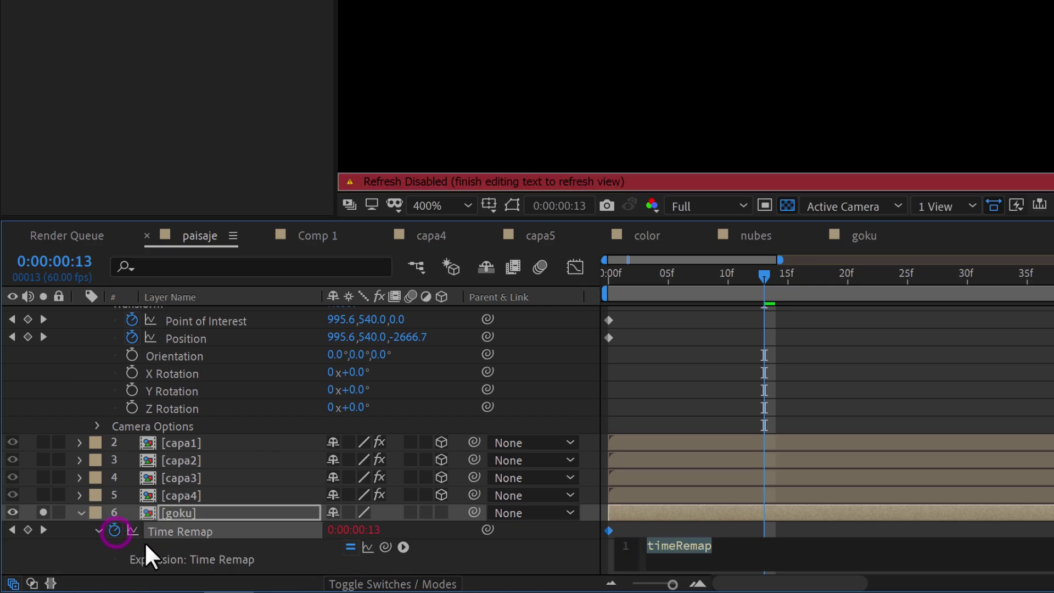
pyautogui.write('lo')
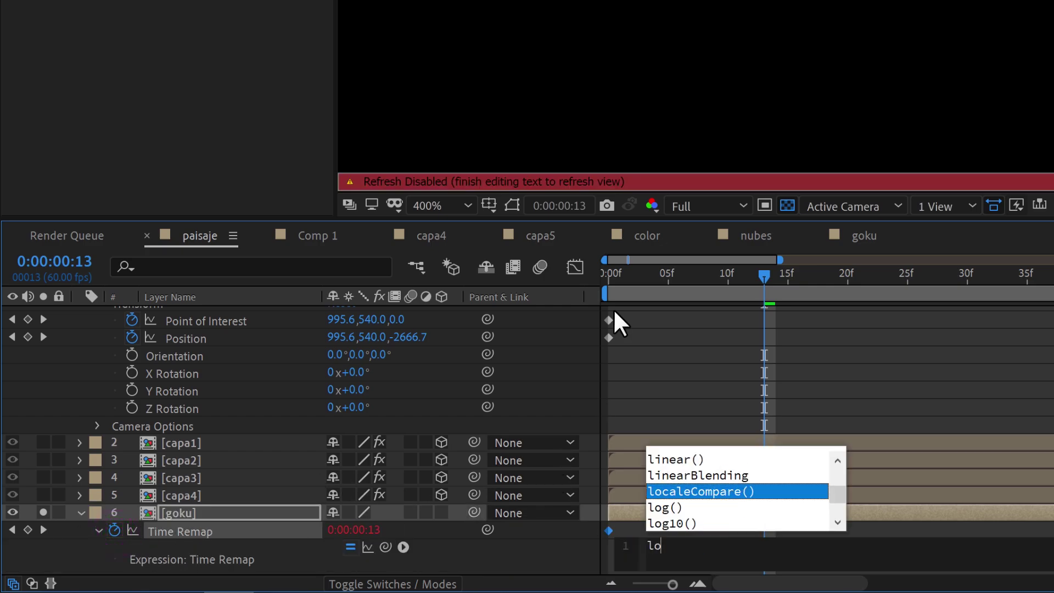
pyautogui.write('op')
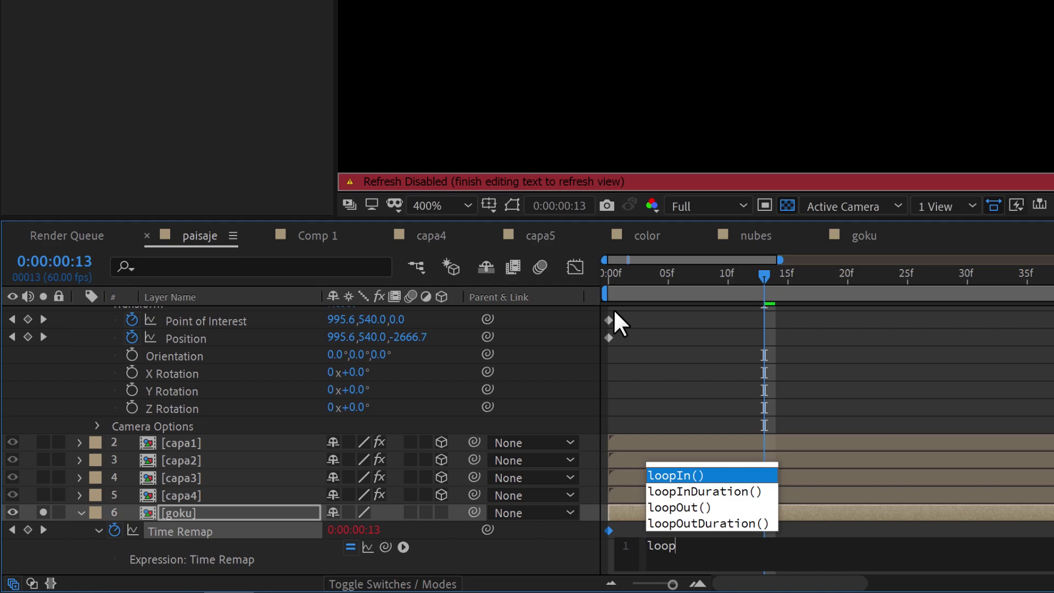
pyautogui.write('Out')
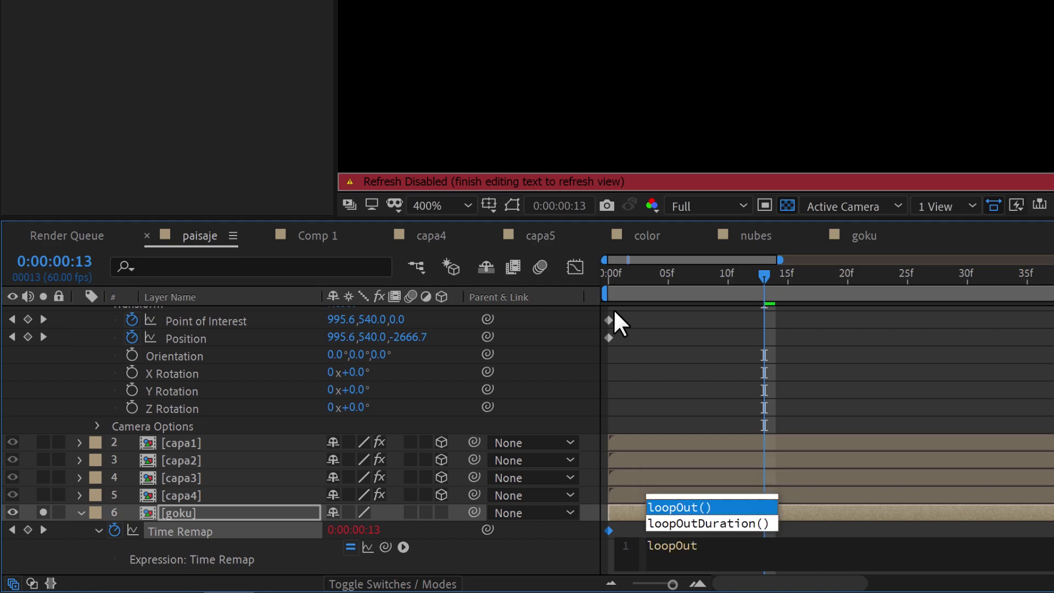
pyautogui.press('Return')
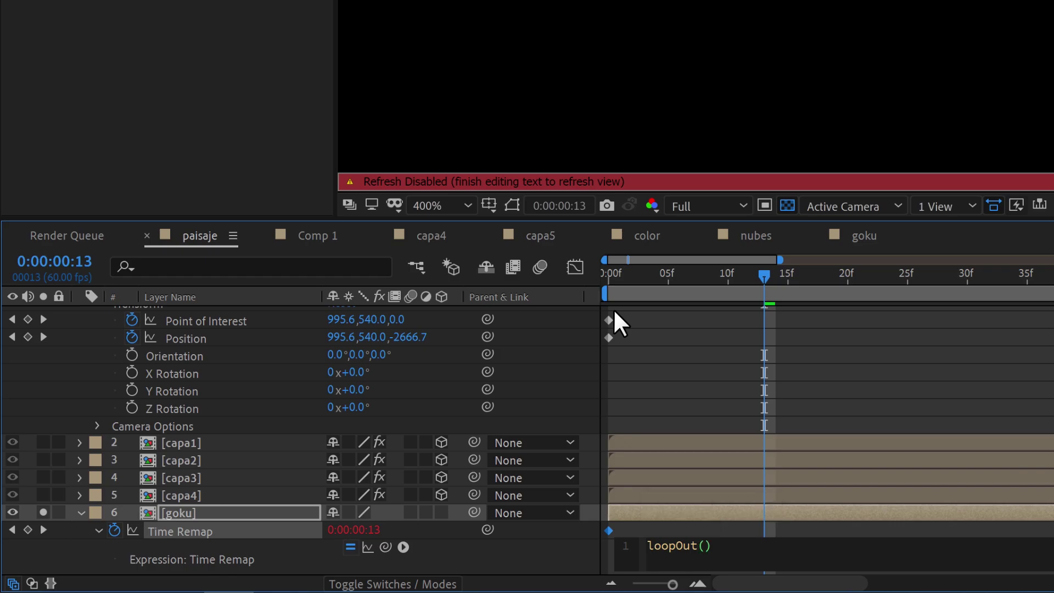
pyautogui.click(727, 347)
# Set the last Time Remap keyframe to a frame showing Goku, preview the loop, and unsolo goku.
pyautogui.click(824, 276)
pyautogui.moveTo(939, 283); pyautogui.dragTo(581, 424)
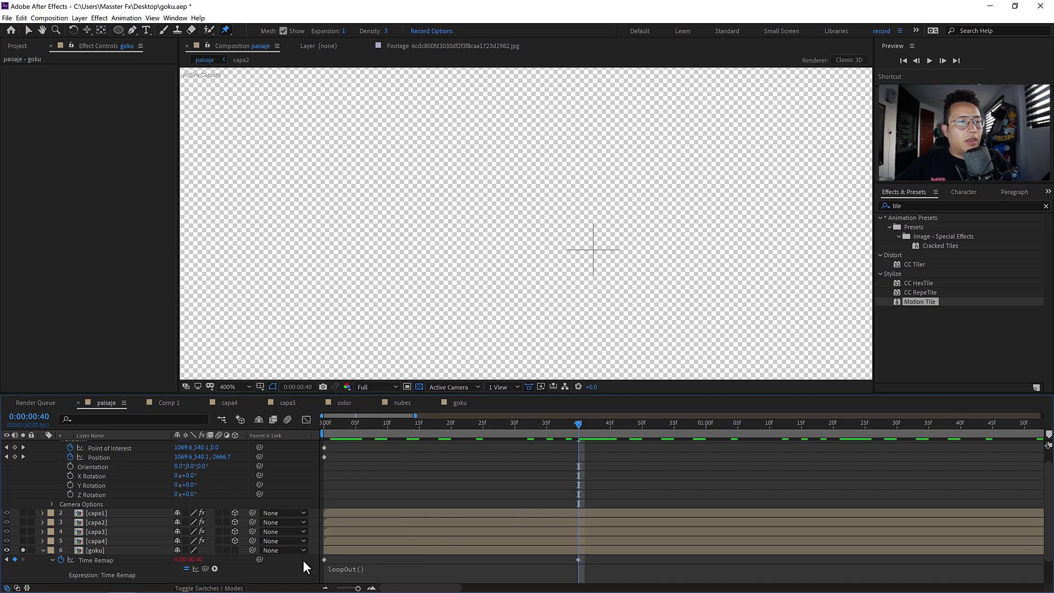
pyautogui.click(193, 560)
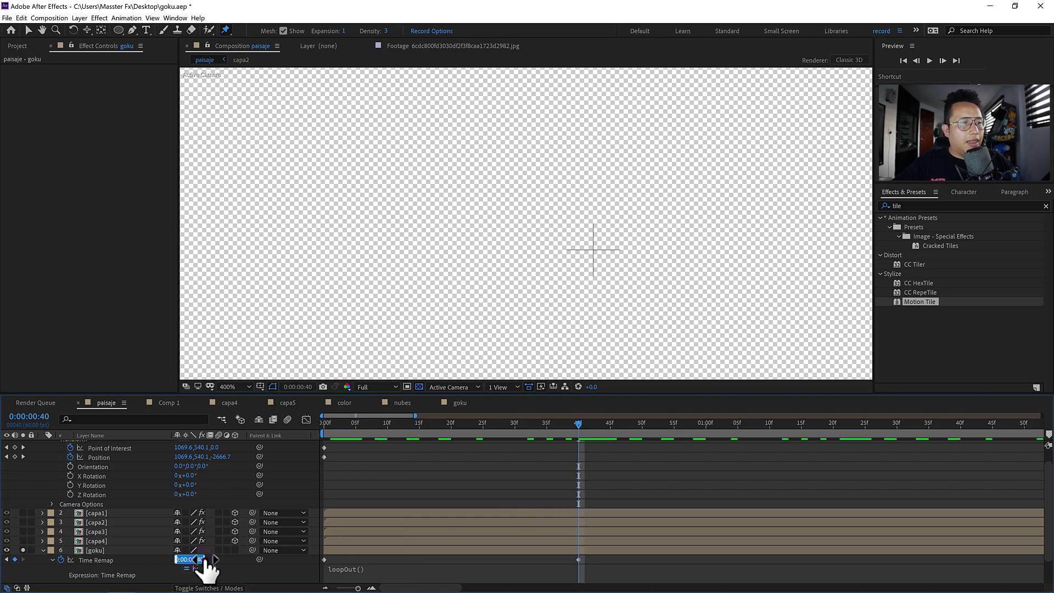
pyautogui.moveTo(579, 424); pyautogui.dragTo(579, 436)
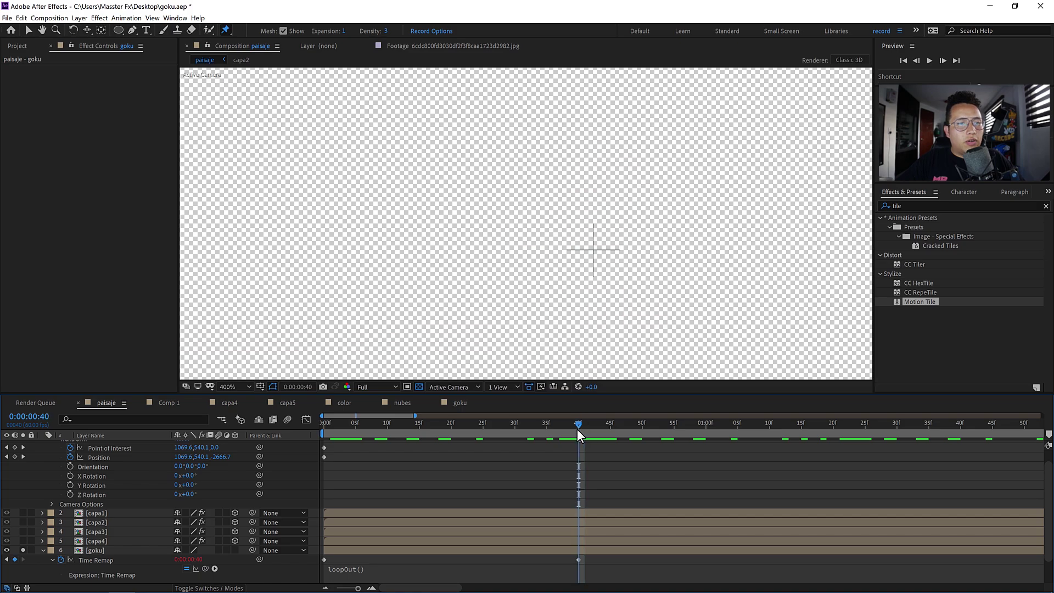
pyautogui.click(199, 559)
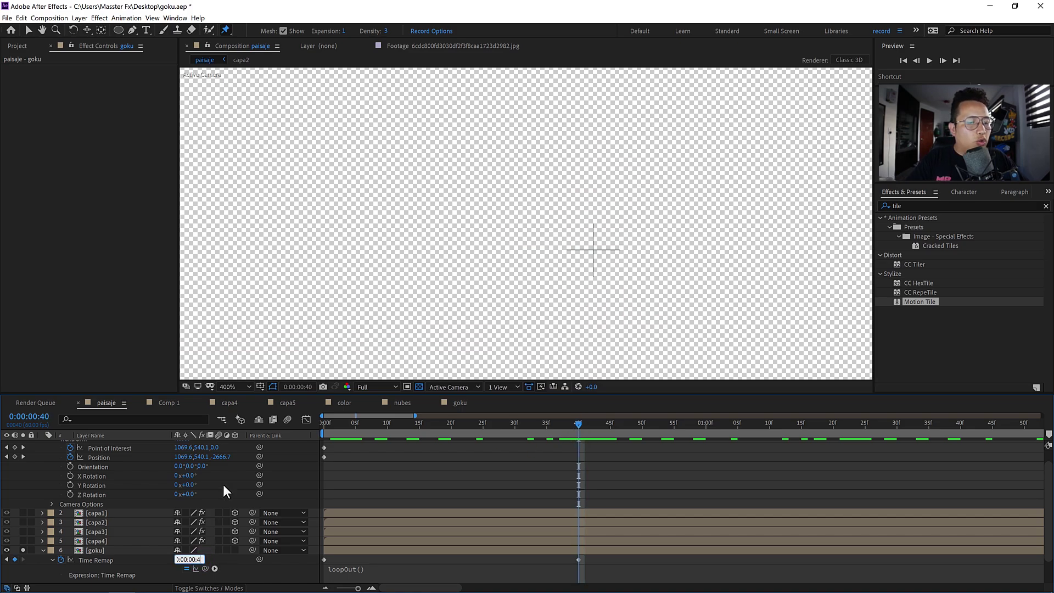
pyautogui.write('9')
pyautogui.press('Return')
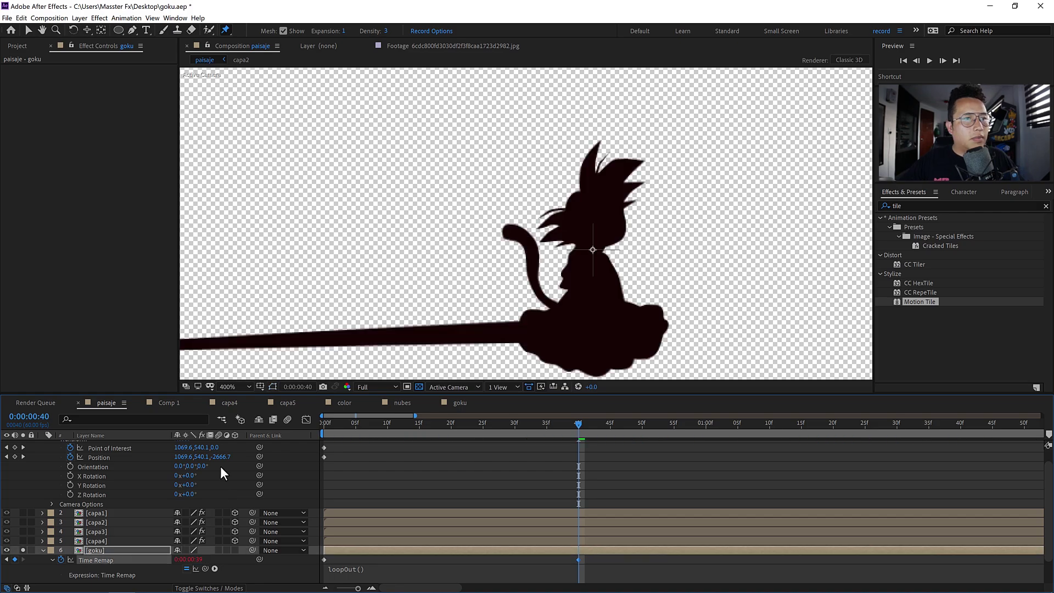
pyautogui.press('space')
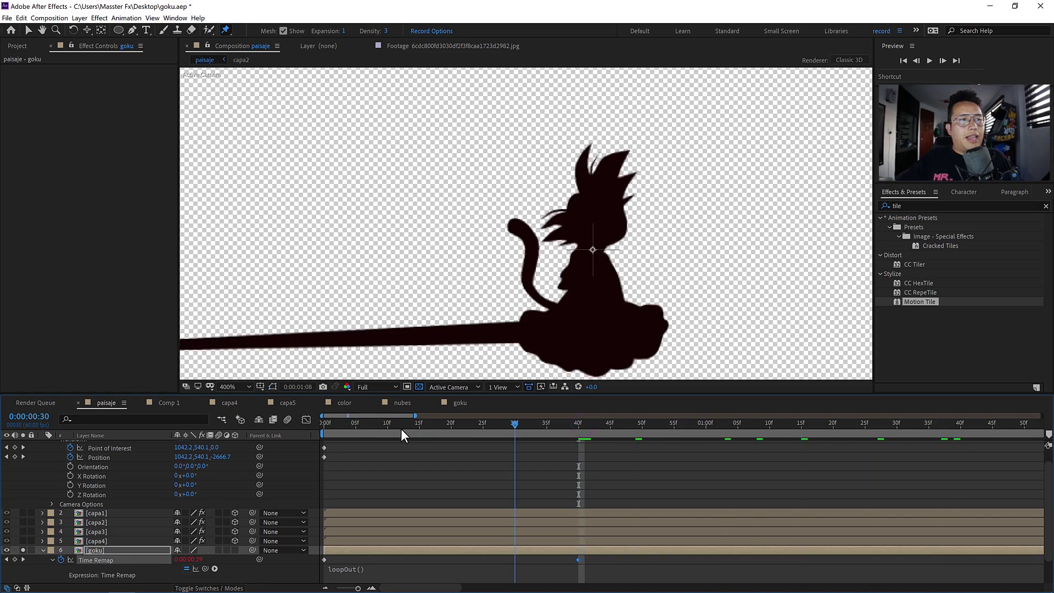
pyautogui.click(22, 550)
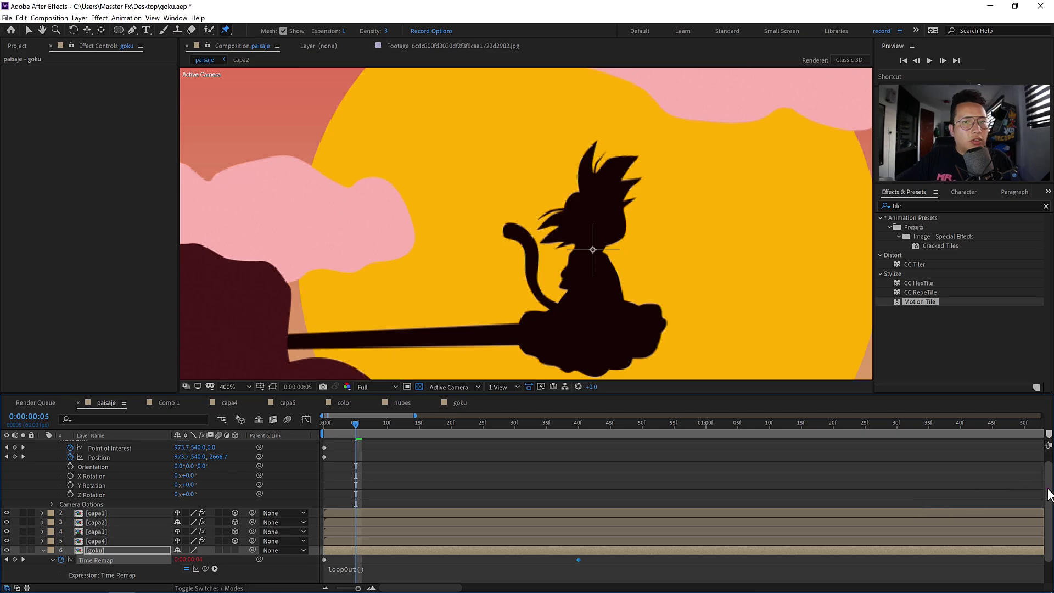
# Collapse the Camera 1 and goku layer properties and fit the composition in the viewer.
pyautogui.scroll(2, 1046, 467)
pyautogui.click(42, 445)
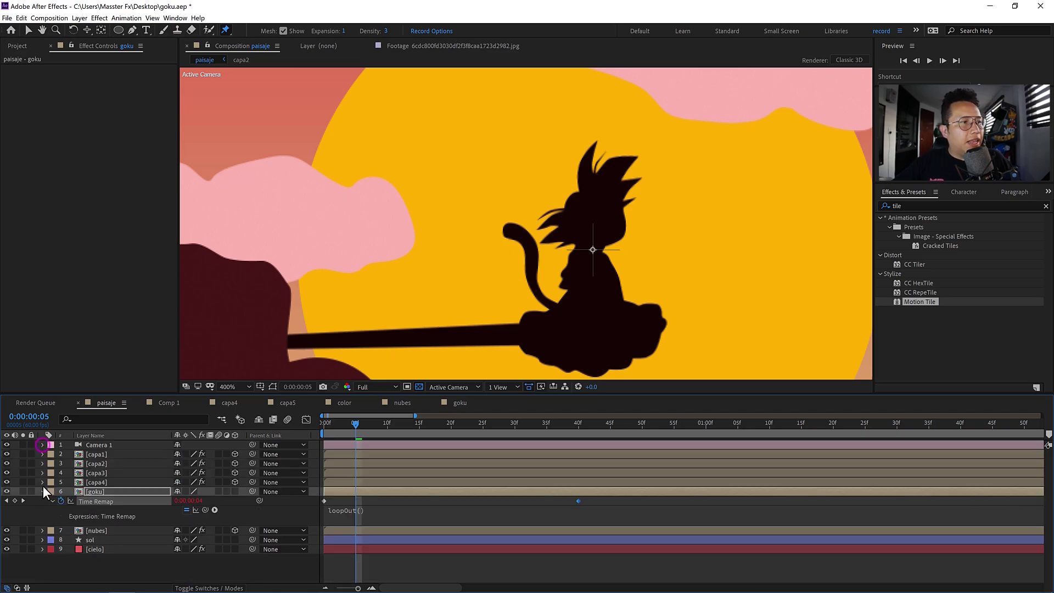
pyautogui.click(42, 492)
pyautogui.click(97, 537)
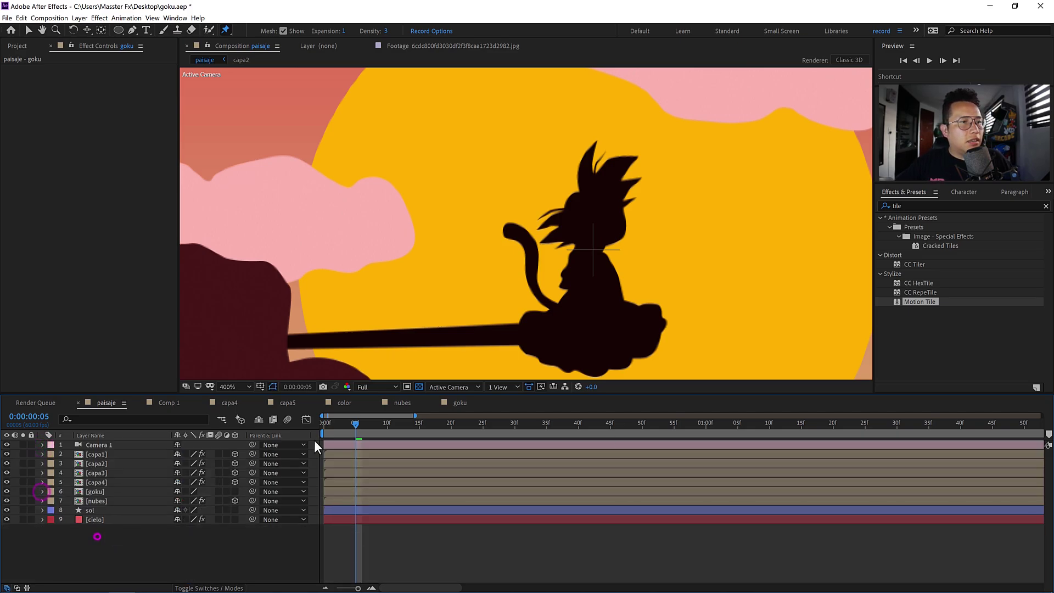
pyautogui.click(248, 387)
pyautogui.click(252, 398)
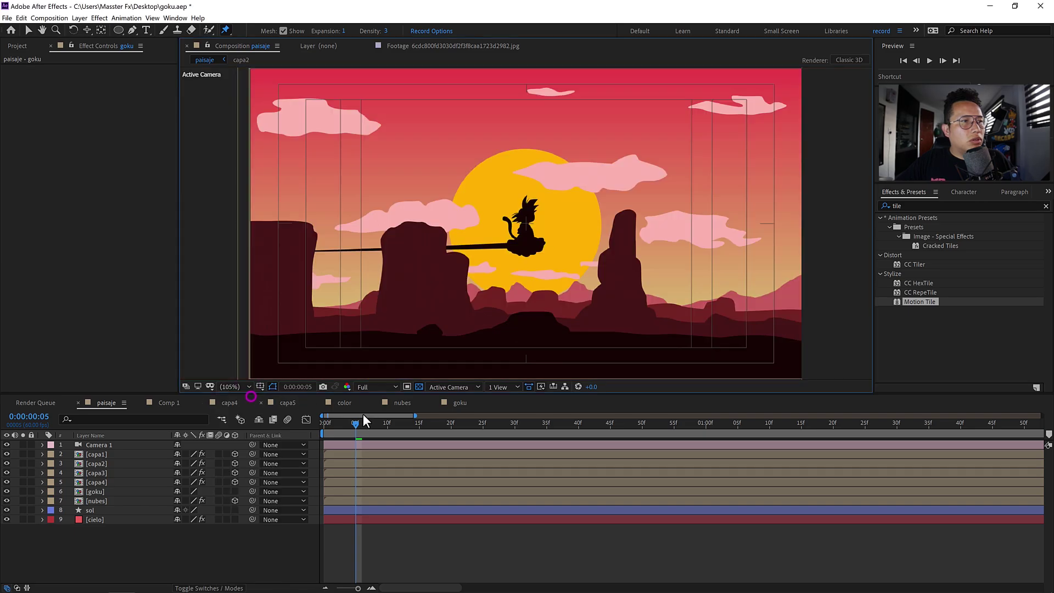
pyautogui.click(236, 387)
# Preview the sunset scene from its first frame with the full 15-second timeline visible.
pyautogui.press('Home')
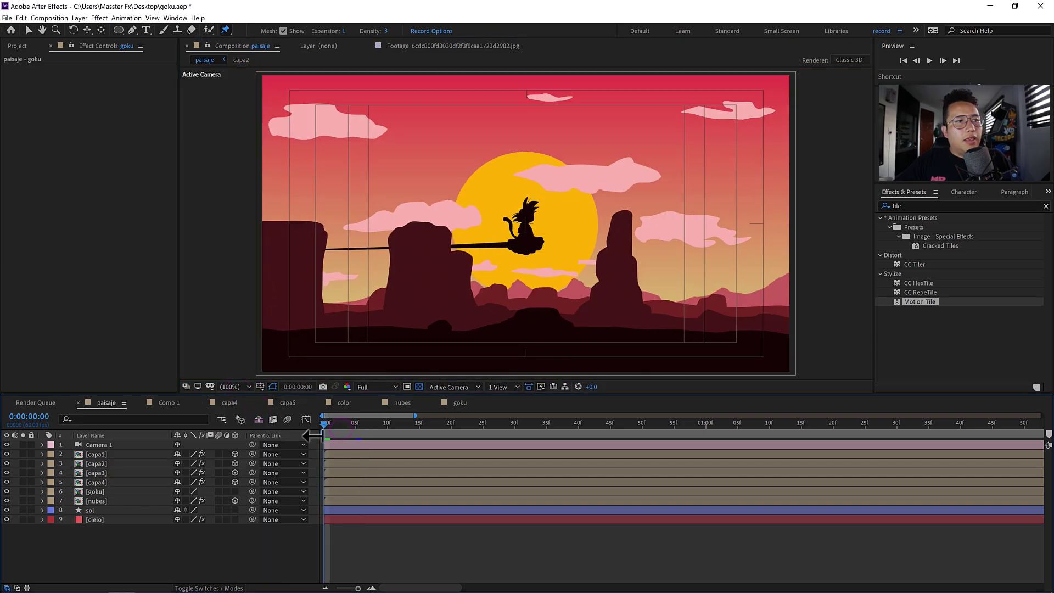
pyautogui.press('space')
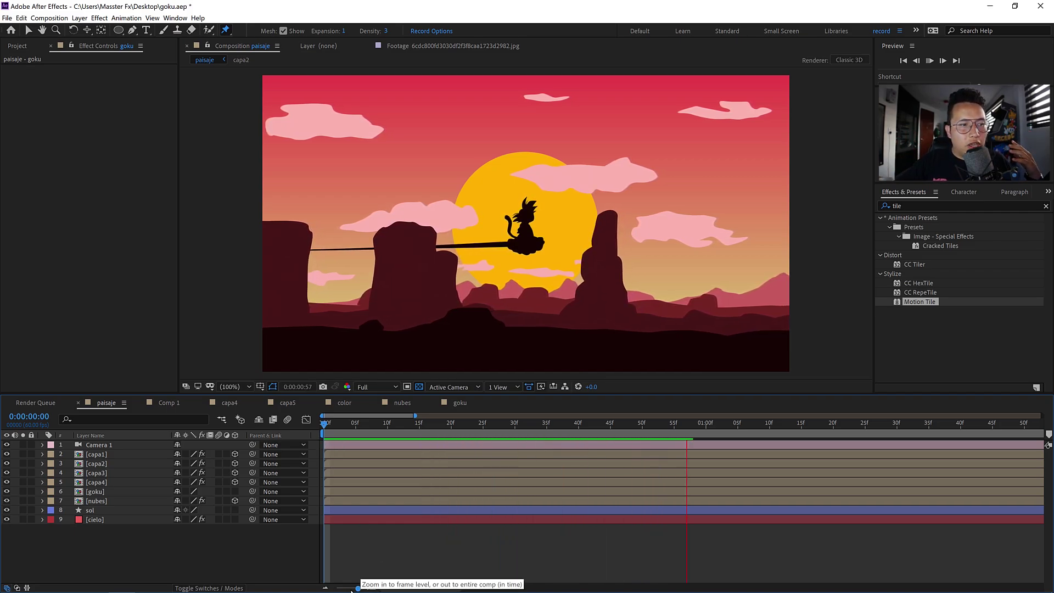
pyautogui.moveTo(356, 589); pyautogui.dragTo(336, 587)
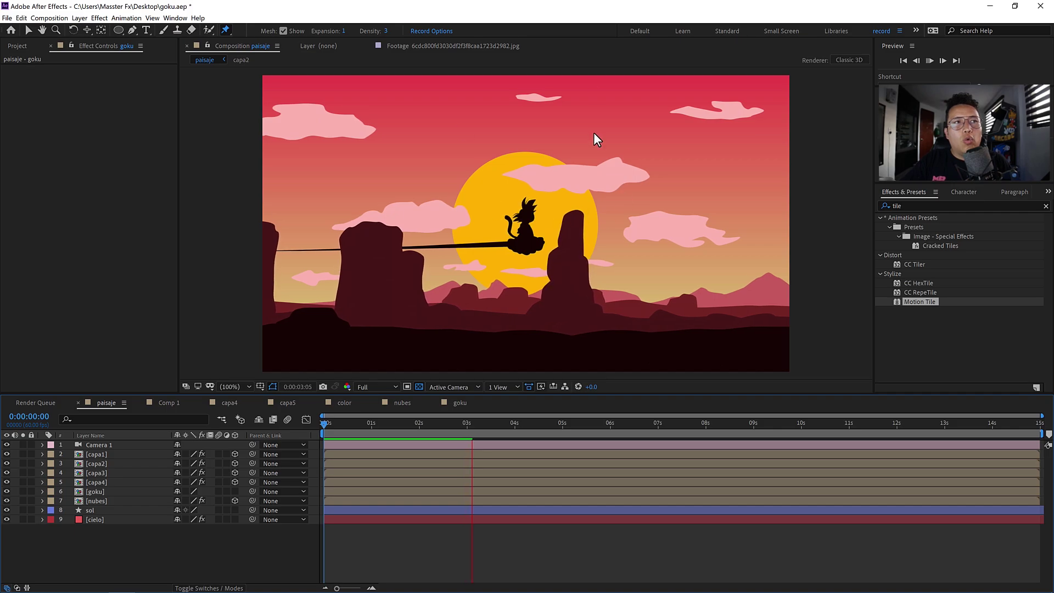
pyautogui.click(492, 426)
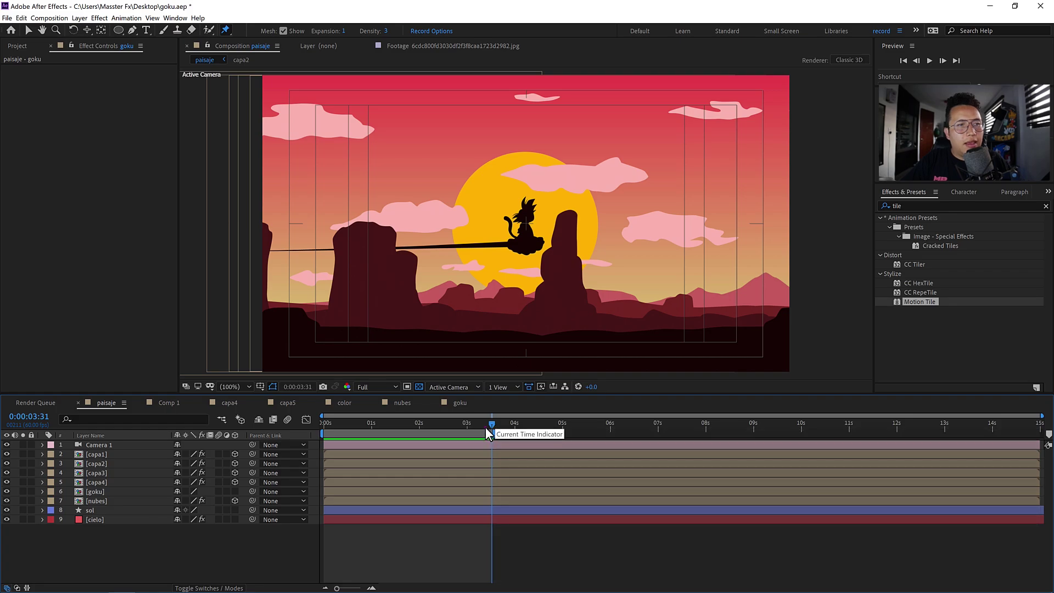
pyautogui.press('space')
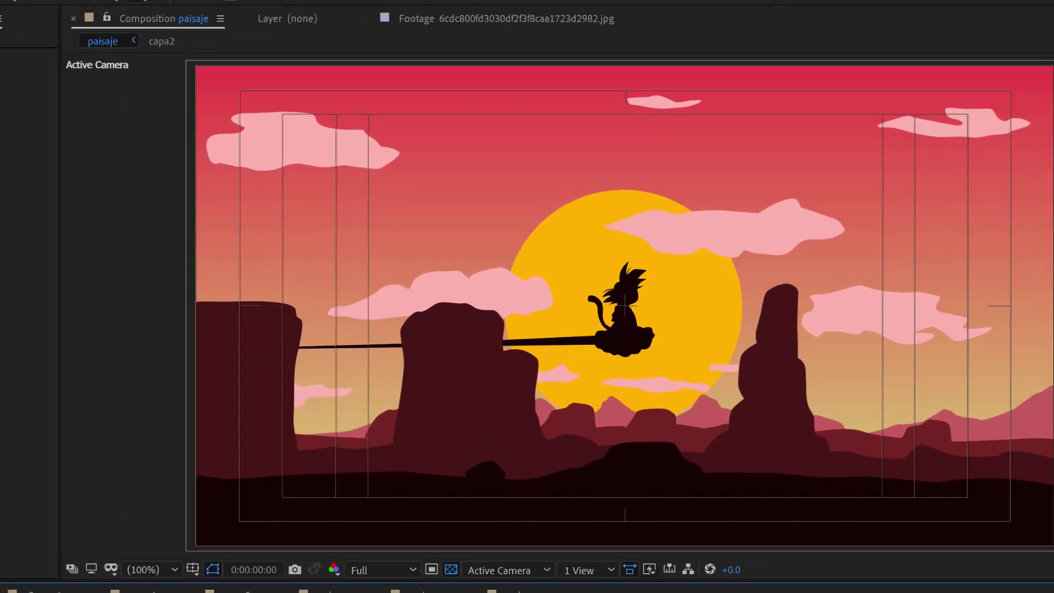
# Add a new adjustment layer to the composition.
pyautogui.click(111, 24)
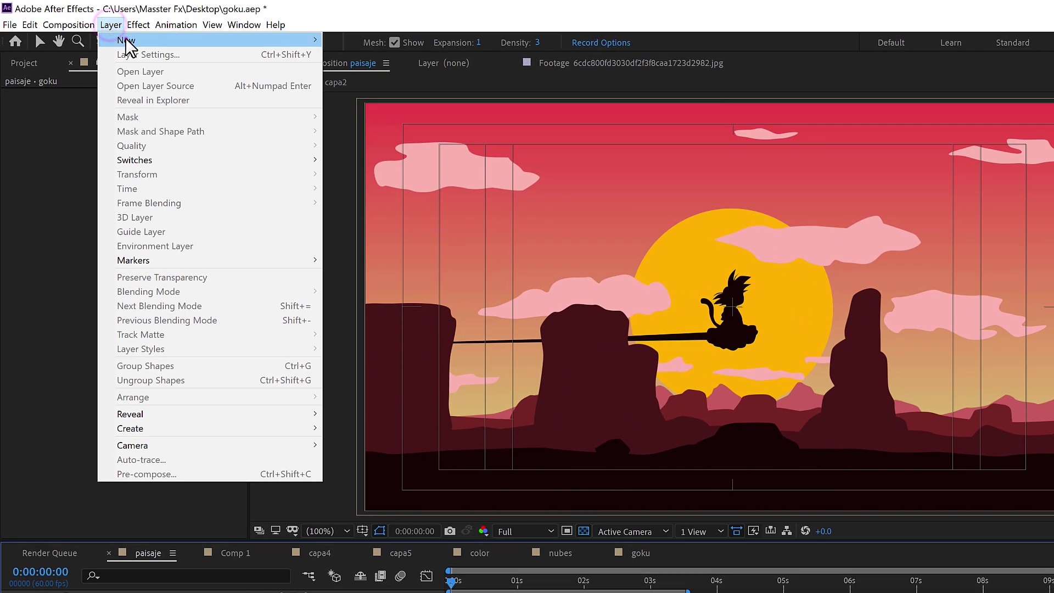
pyautogui.click(126, 39)
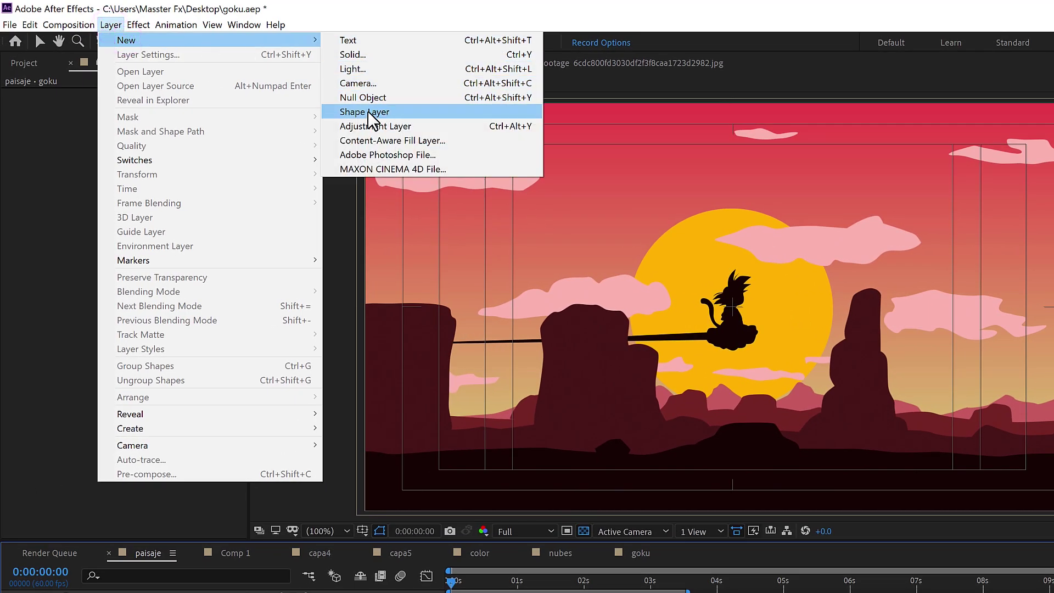
pyautogui.click(393, 127)
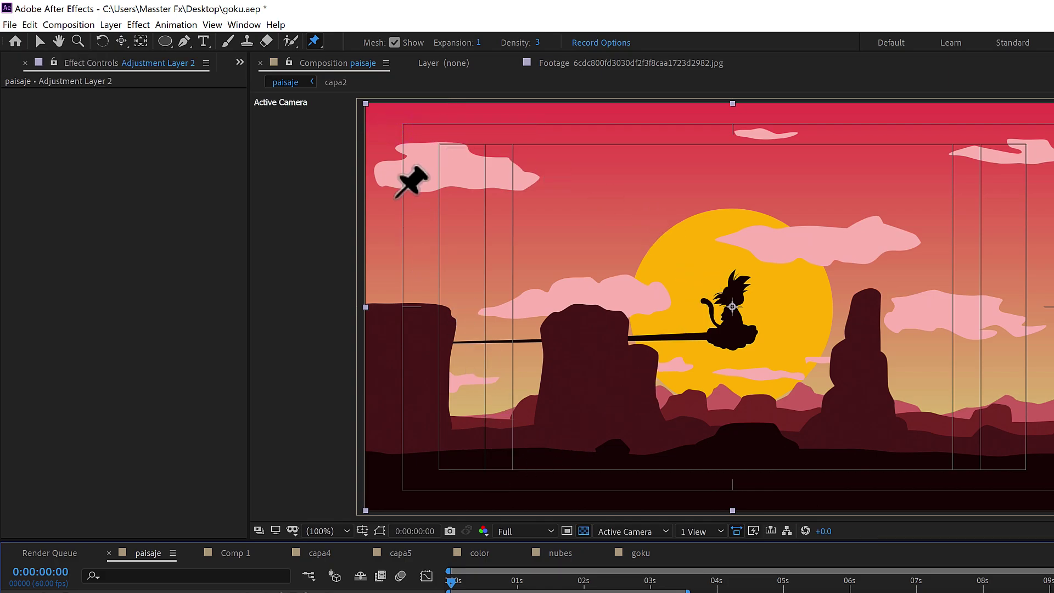
# Apply Stylize > Glow with 72.9% threshold and 75.0 radius, then preview the glow.
pyautogui.click(139, 25)
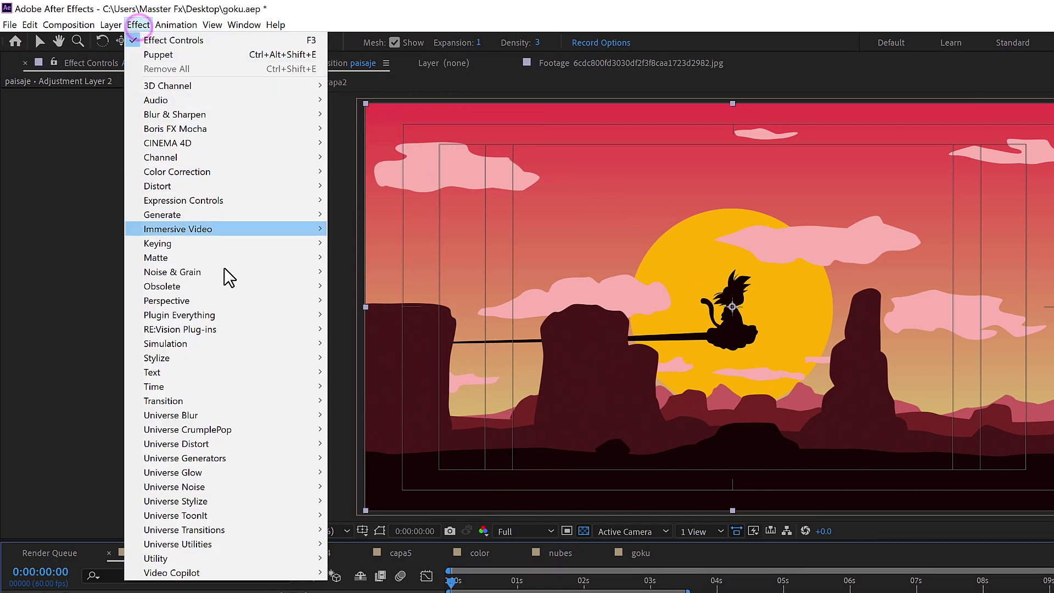
pyautogui.click(222, 362)
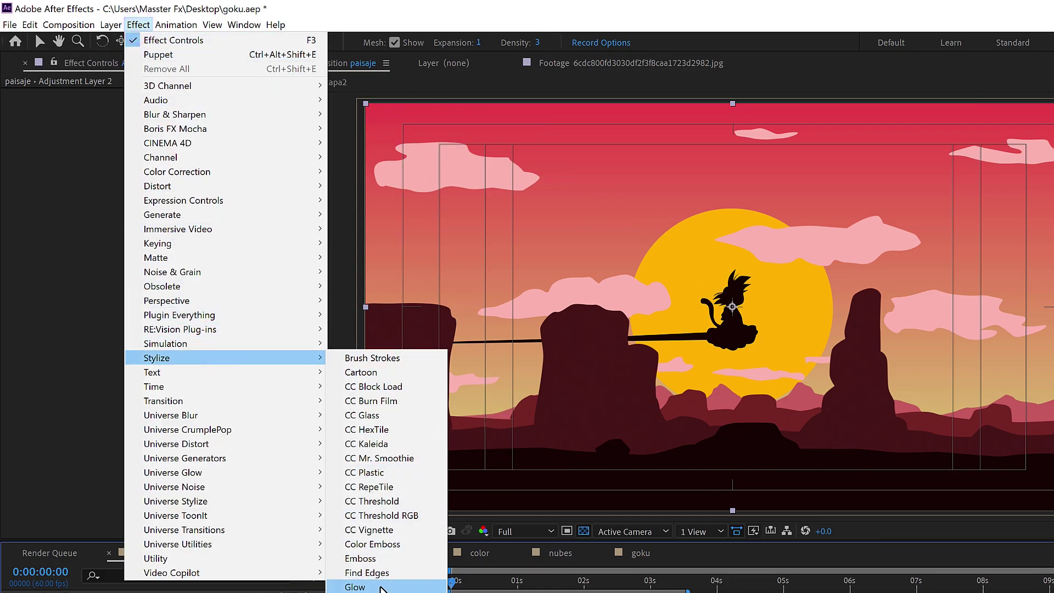
pyautogui.click(381, 586)
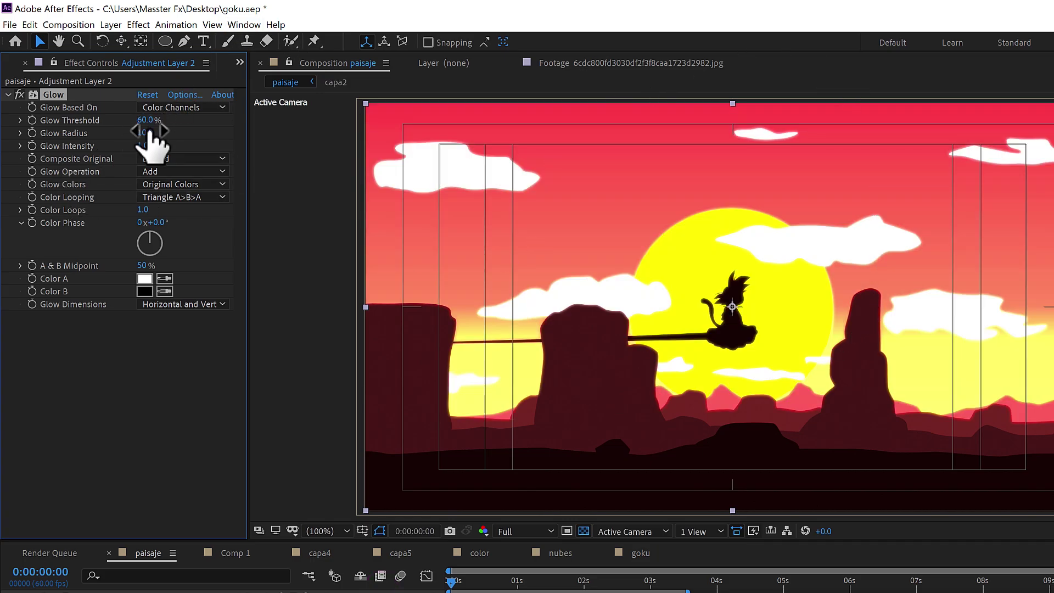
pyautogui.moveTo(144, 120)
pyautogui.mouseDown()
pyautogui.moveTo(176, 123)
pyautogui.moveTo(165, 123)
pyautogui.mouseUp()
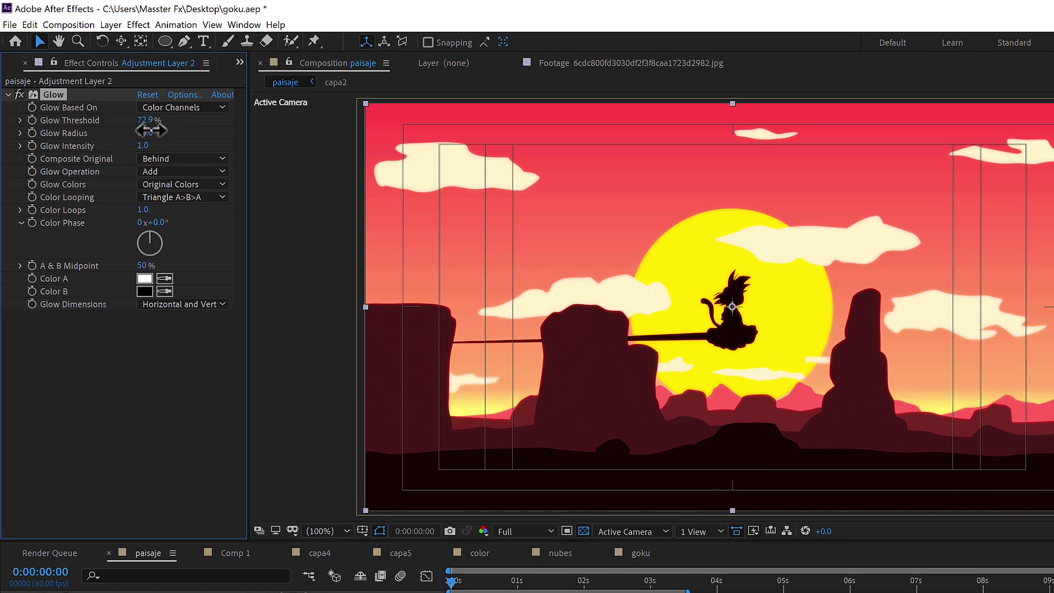
pyautogui.moveTo(167, 131); pyautogui.dragTo(172, 130)
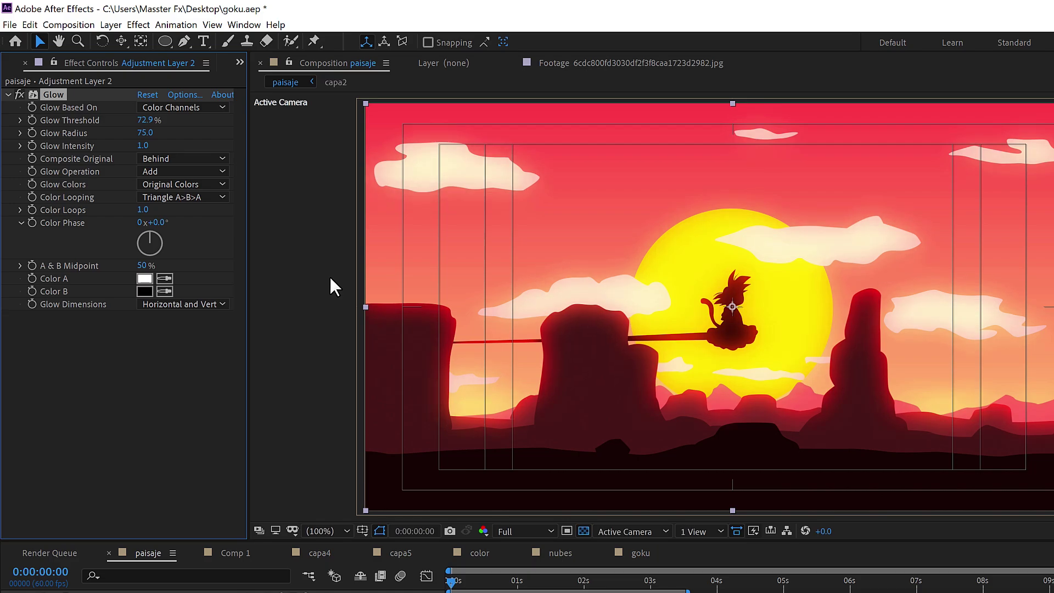
pyautogui.press('space')
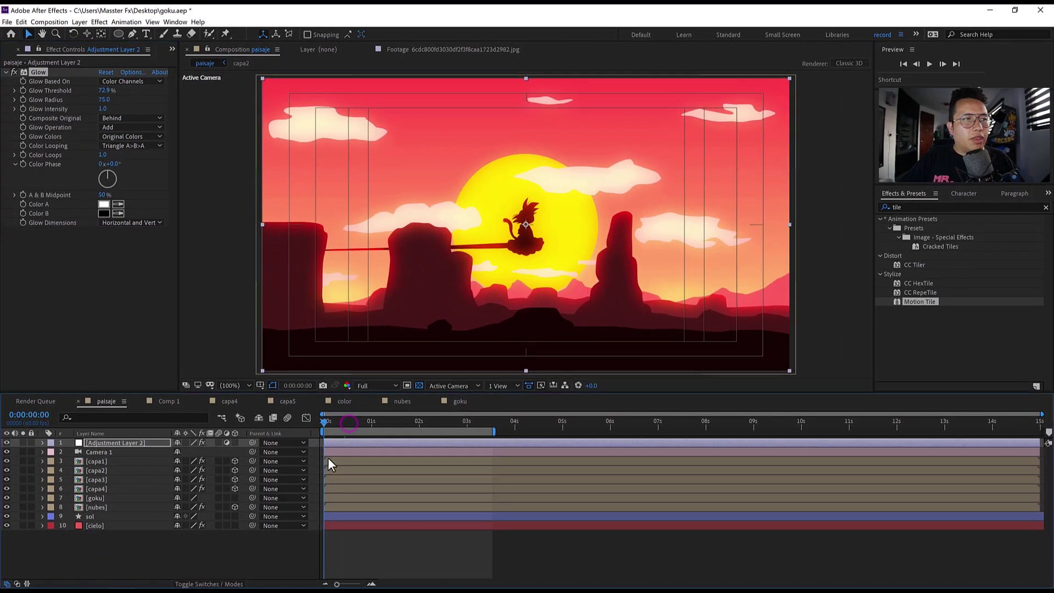
pyautogui.press('space')
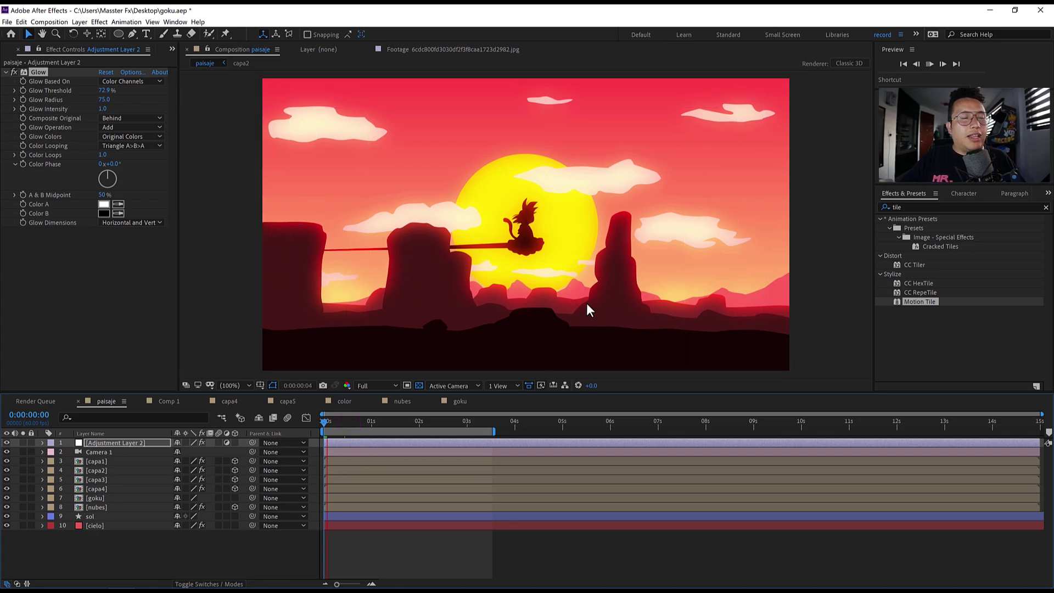
pyautogui.press('space')
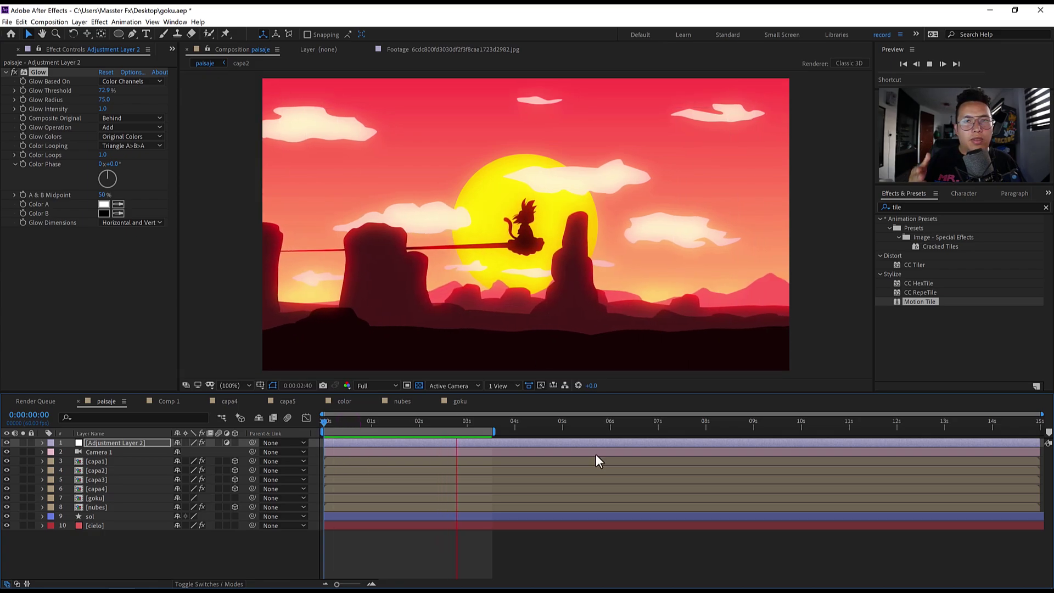